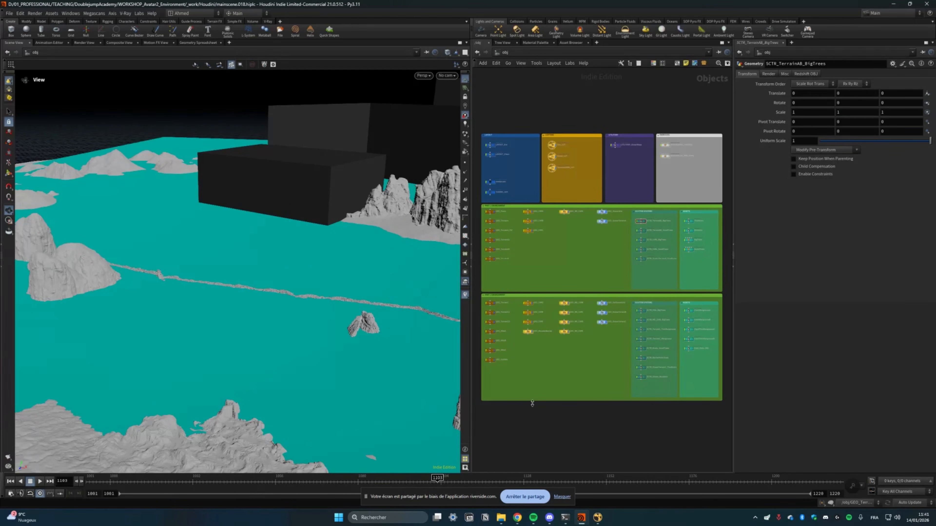
Examine the colour-coded groups of the object network, including both environment groups.
middle_drag(527, 363, 558, 385)
middle_drag(558, 294, 545, 275)
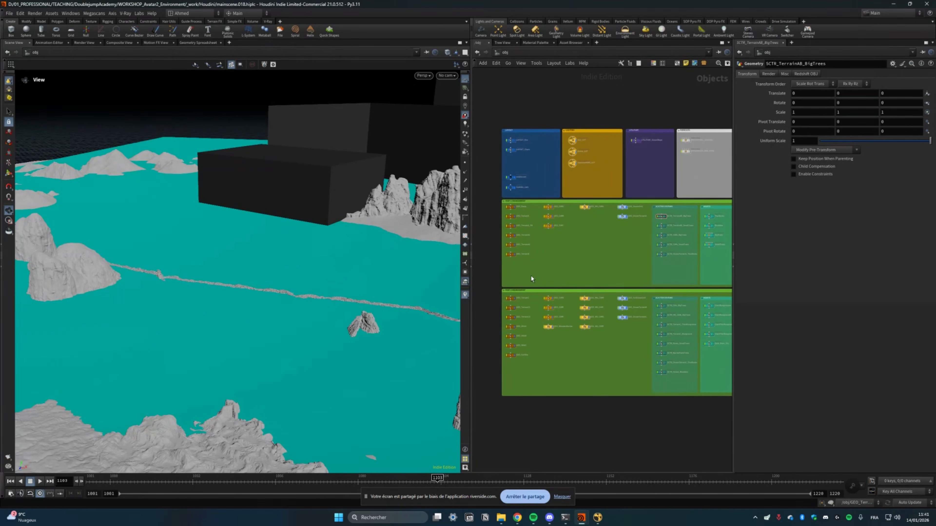
key(h)
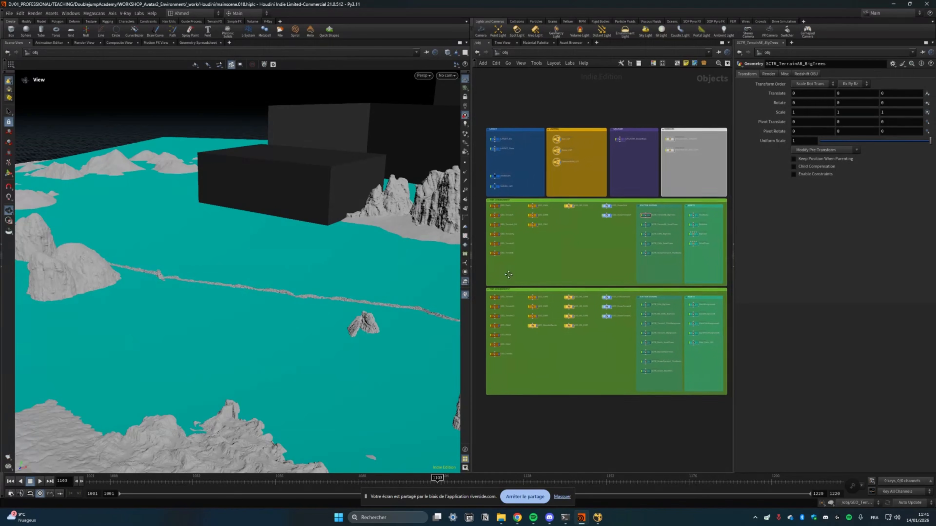
scroll(527, 274, up, 5)
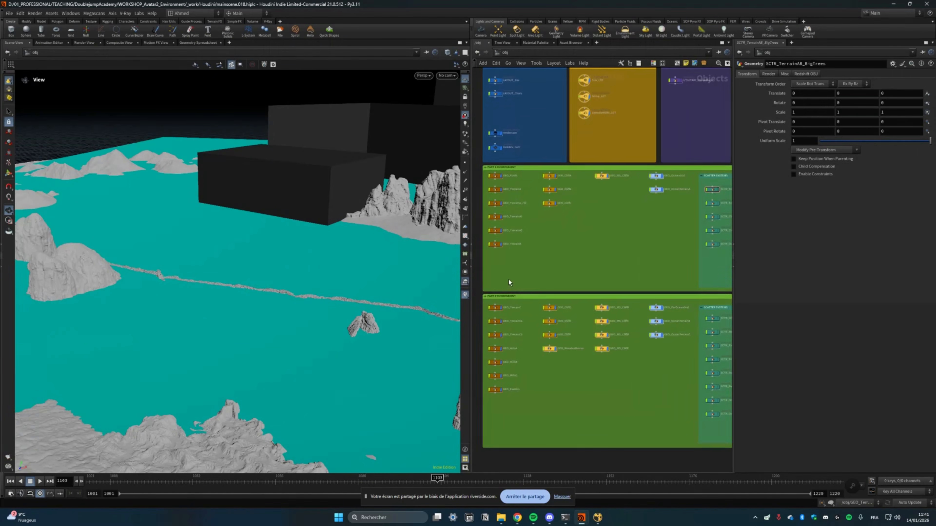
key(h)
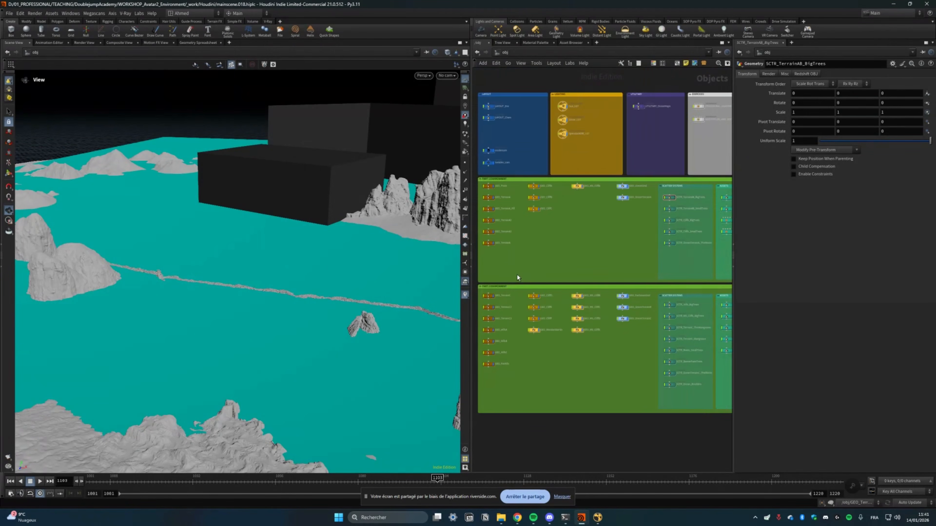
middle_drag(518, 274, 532, 272)
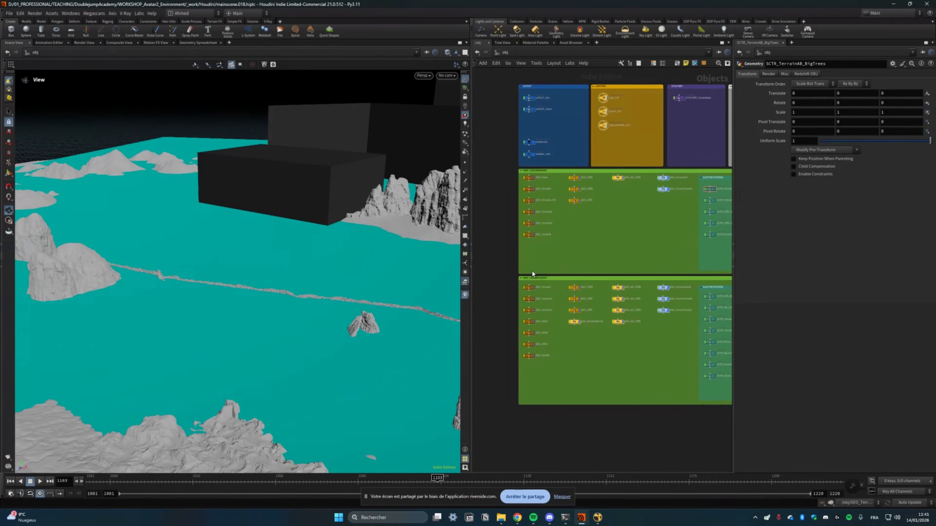
Look through the rendercam camera in the viewport and move the timeline to frame 1012.
click(447, 75)
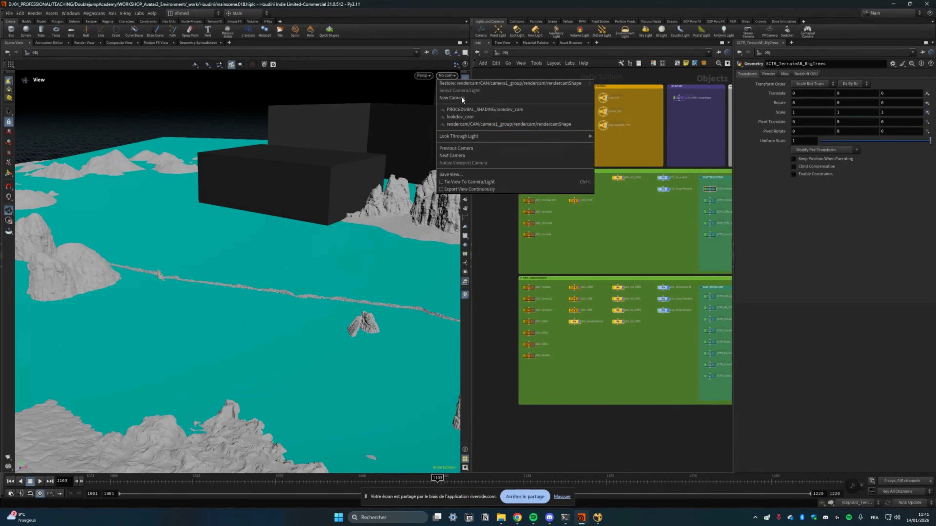
click(482, 125)
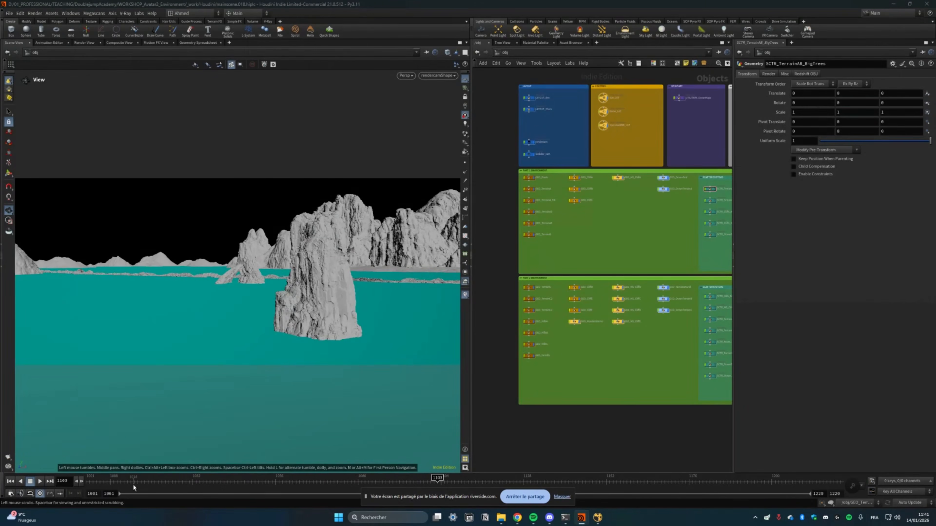
mouse_move(132, 483)
mouse_down()
mouse_move(103, 481)
mouse_move(124, 480)
mouse_up()
Open the GEO_CliffA object to view its cliff geometry and node network.
middle_drag(614, 314, 640, 368)
scroll(615, 335, up, 5)
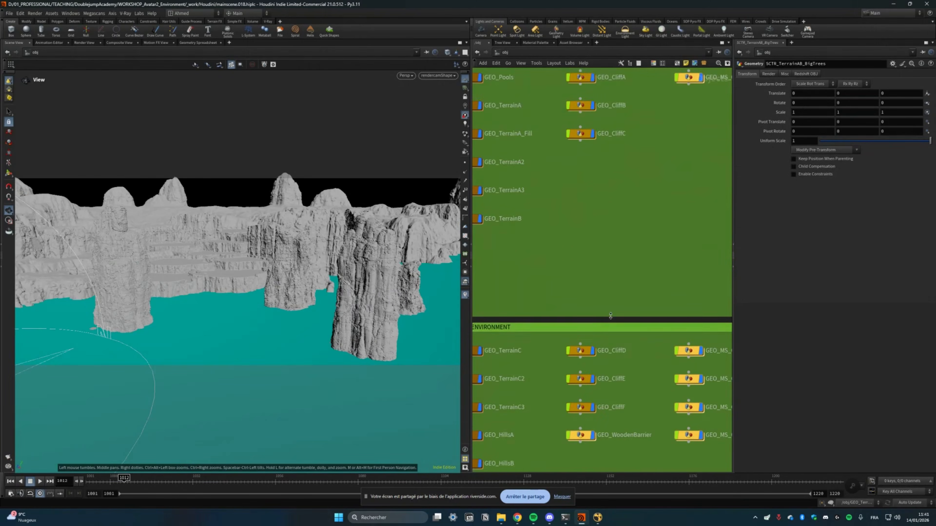
middle_drag(607, 319, 594, 445)
double_click(568, 204)
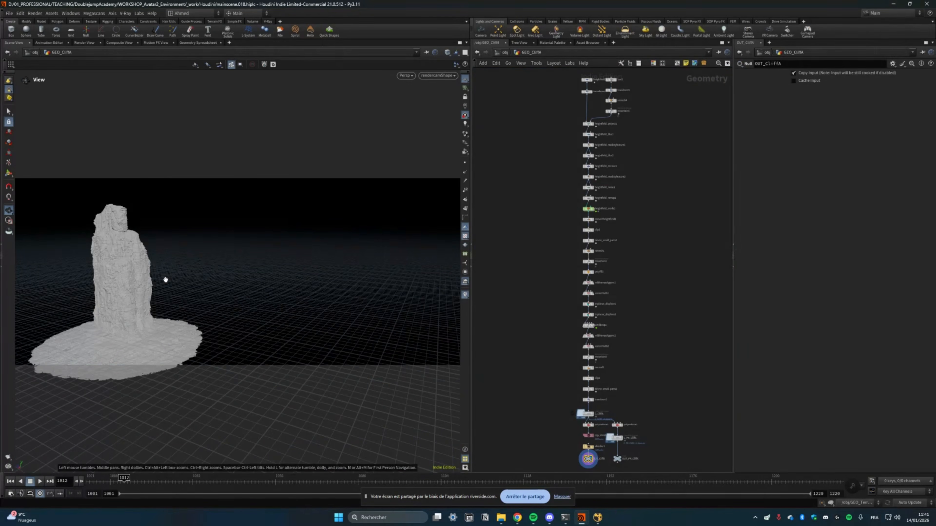
Return to object level, open GEO_CliffB and look over its full node chain.
key(u)
double_click(566, 237)
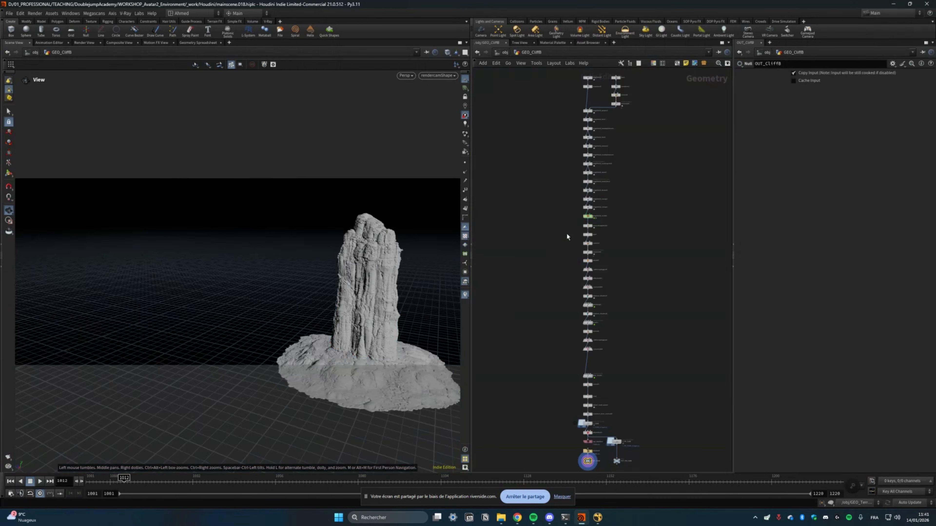
middle_drag(568, 193, 551, 267)
middle_drag(673, 335, 668, 252)
middle_drag(499, 158, 503, 175)
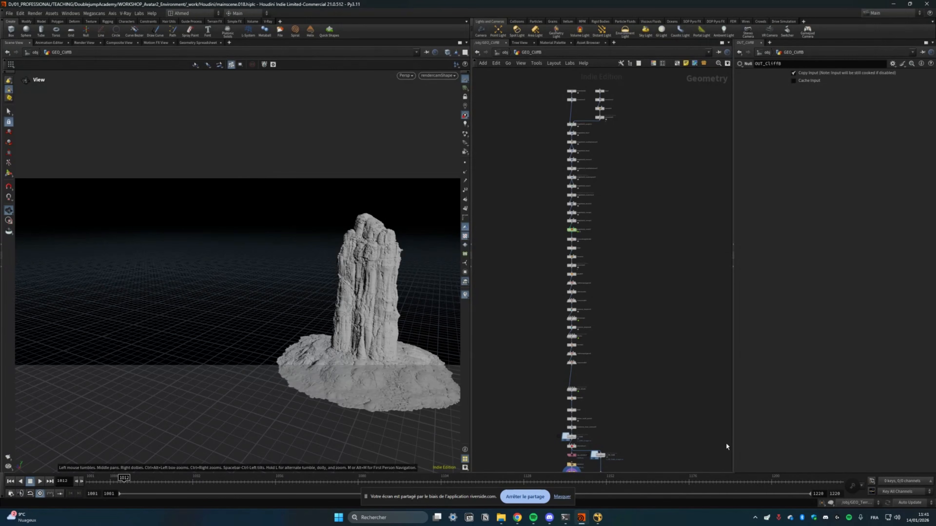
Display the result of heightfield_project1 near the start of the GEO_CliffB chain.
middle_drag(658, 177, 645, 272)
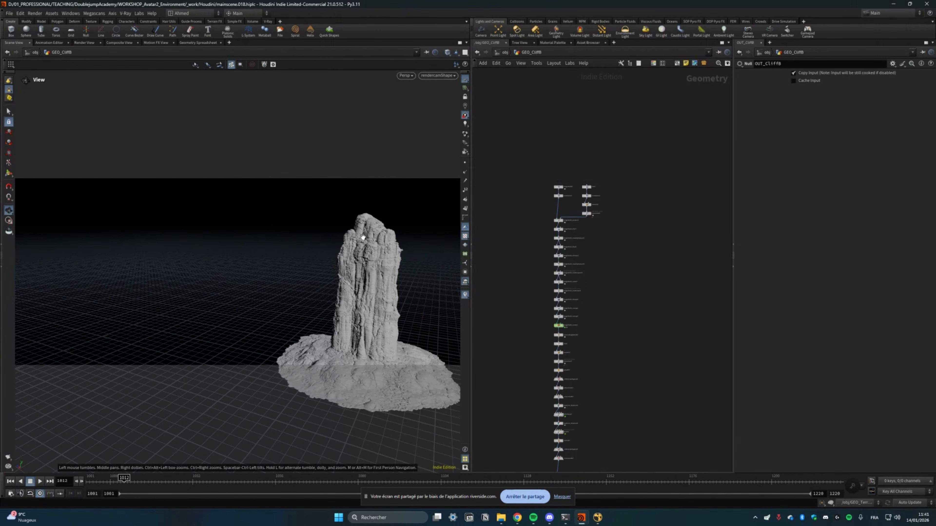
scroll(567, 210, up, 8)
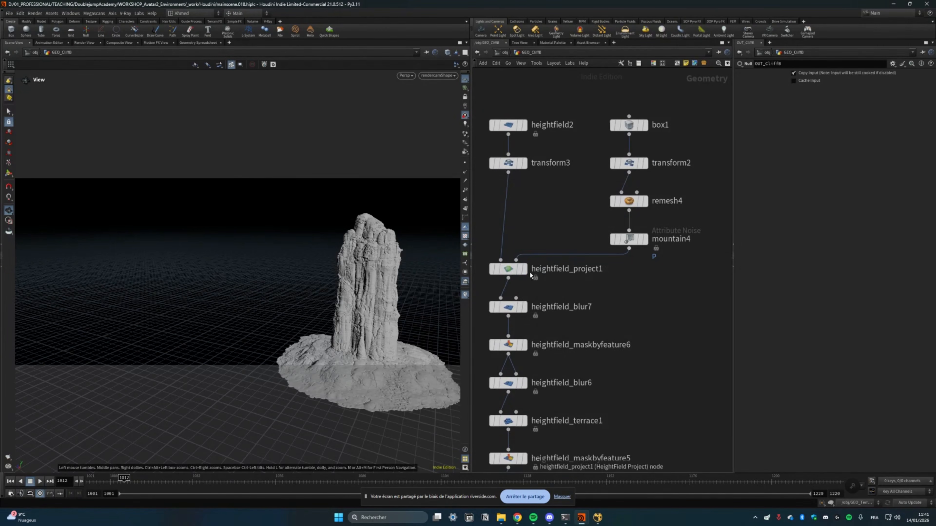
click(525, 269)
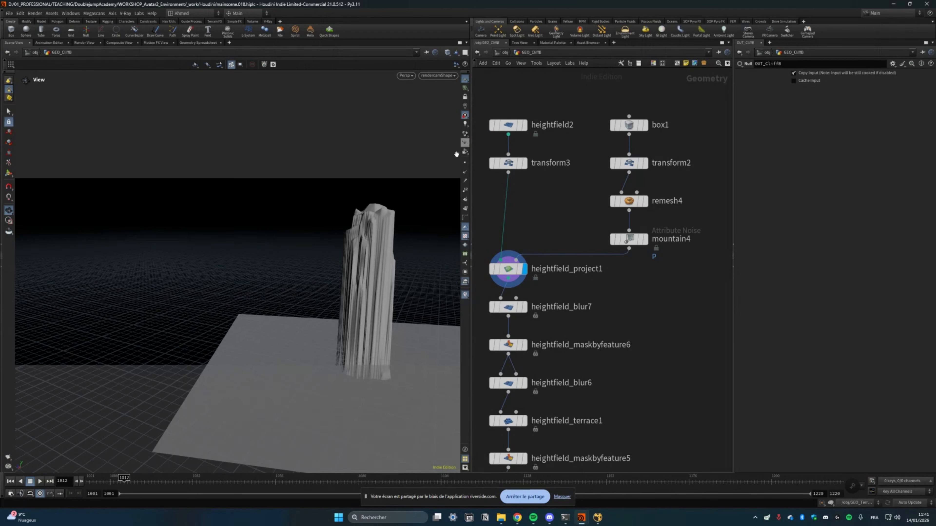
View the box1, remesh4 and mountain4 results one after another, then display heightfield_project1 again.
middle_drag(591, 180, 581, 224)
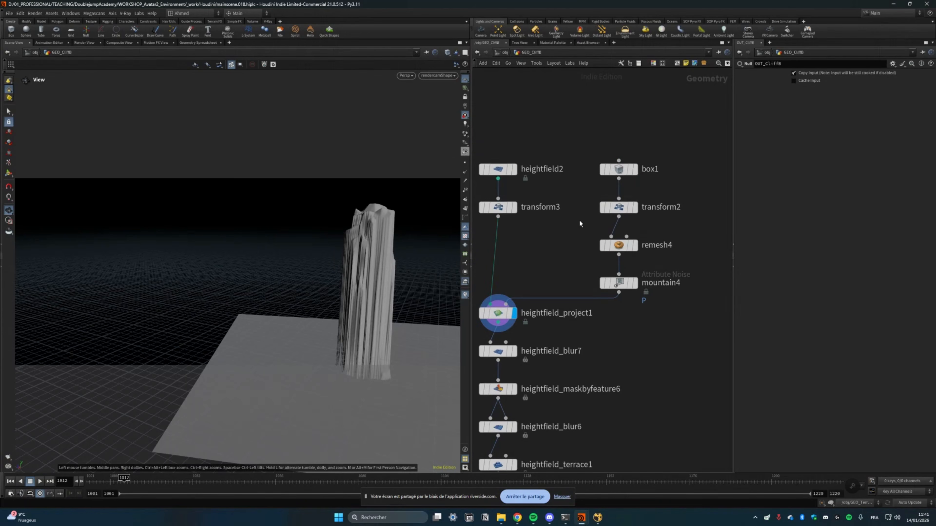
click(634, 169)
middle_drag(641, 256, 670, 206)
click(663, 195)
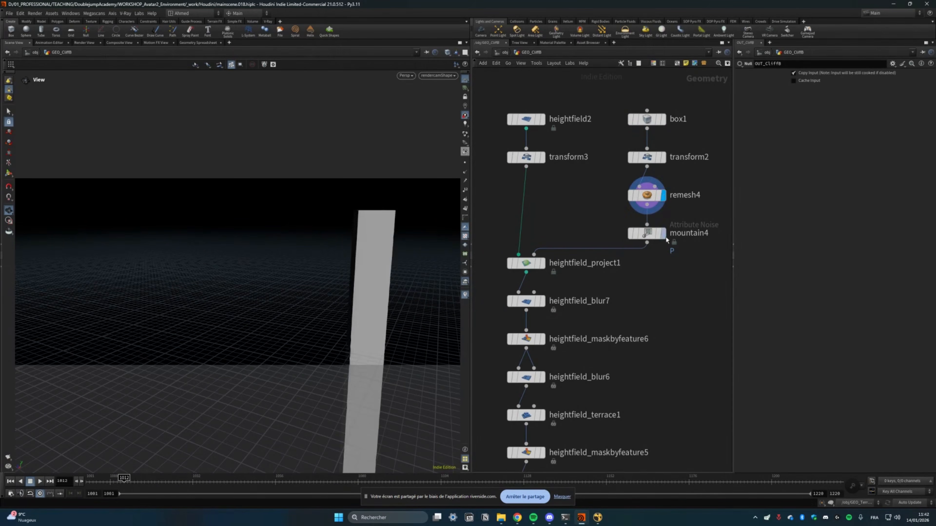
click(663, 233)
click(542, 264)
middle_drag(543, 273, 575, 248)
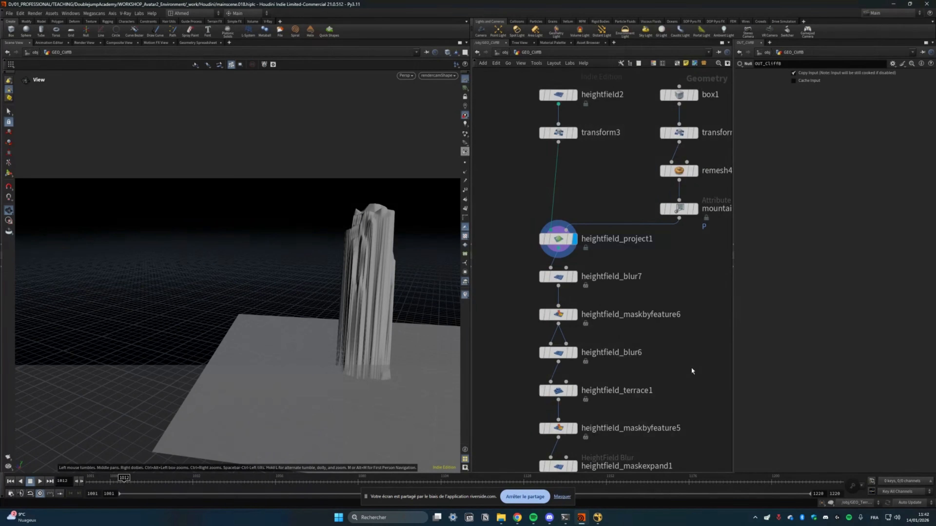
Review the remaining GEO_CliffB nodes, go up to the cliff objects and reopen GEO_CliffB.
scroll(691, 371, down, 5)
drag(529, 118, 539, 289)
scroll(553, 317, up, 5)
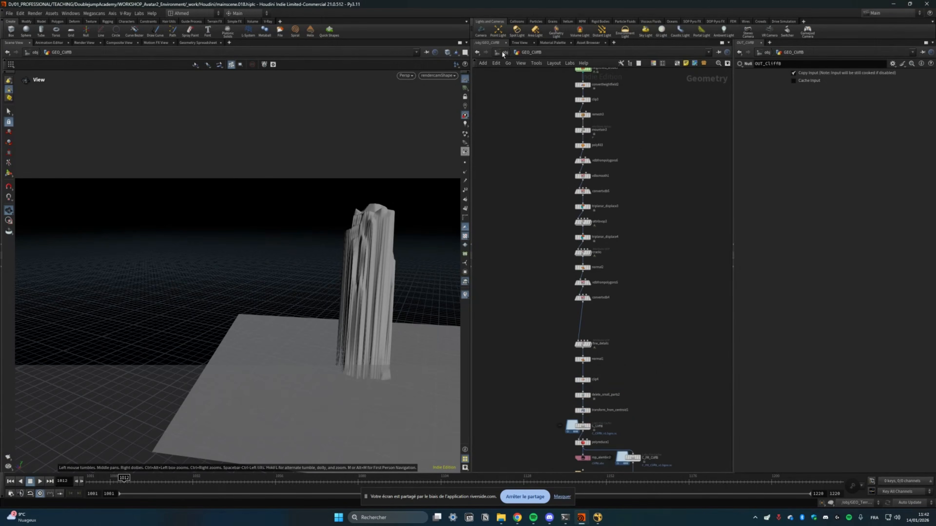
key(u)
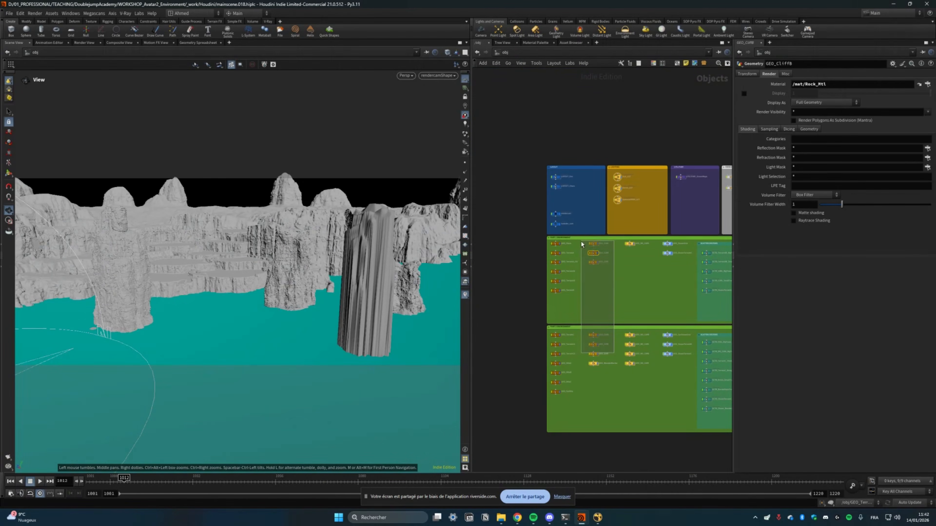
scroll(597, 288, up, 5)
double_click(593, 275)
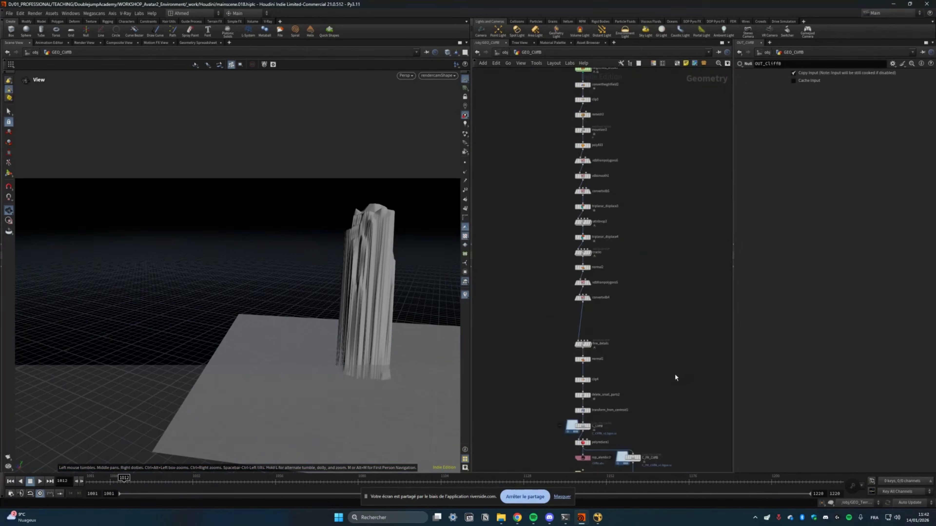
Display the eroded cliff produced by the heightfield_erode3 node.
middle_drag(658, 383, 681, 286)
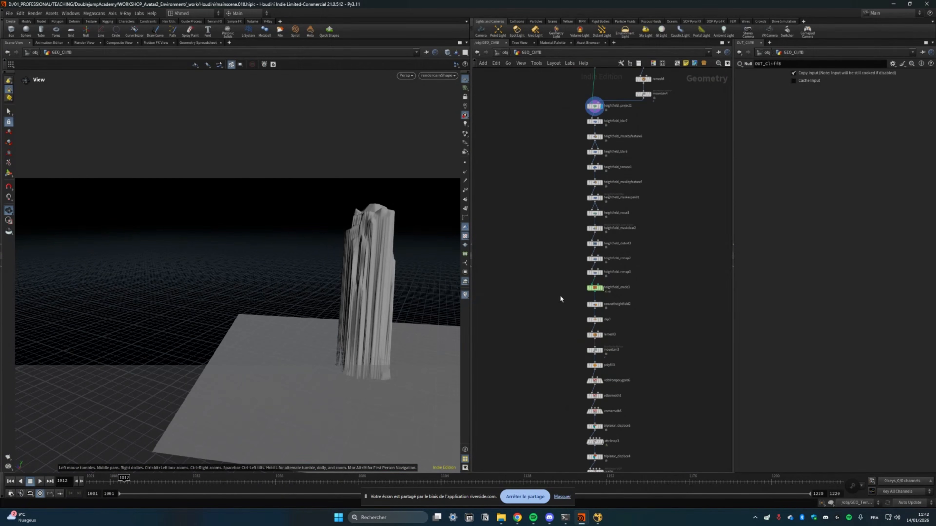
scroll(534, 280, up, 4)
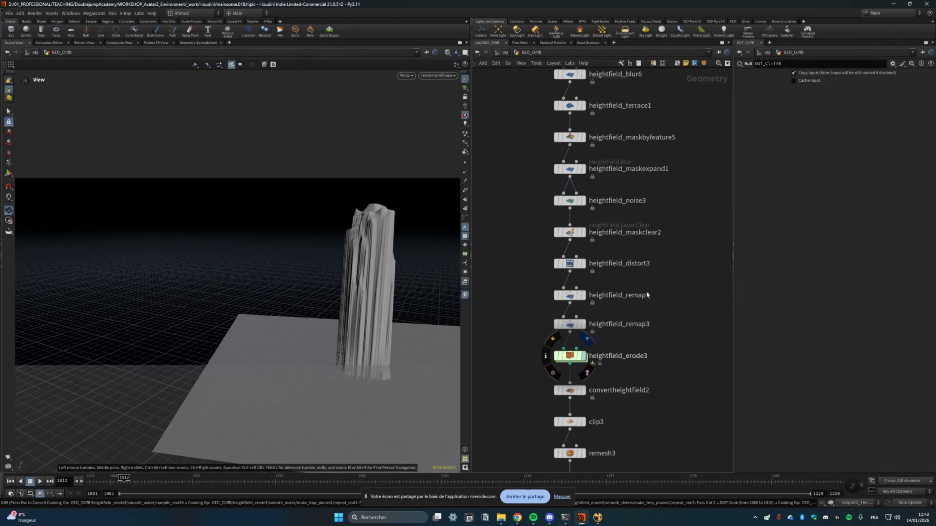
middle_drag(666, 346, 658, 267)
scroll(630, 304, down, 1)
scroll(631, 304, down, 2)
scroll(580, 284, up, 4)
middle_drag(528, 300, 517, 222)
mouse_move(516, 272)
mouse_down()
mouse_move(549, 291)
mouse_move(514, 286)
mouse_move(525, 291)
mouse_up()
mouse_move(528, 279)
middle_down()
mouse_move(530, 291)
mouse_move(537, 242)
middle_up()
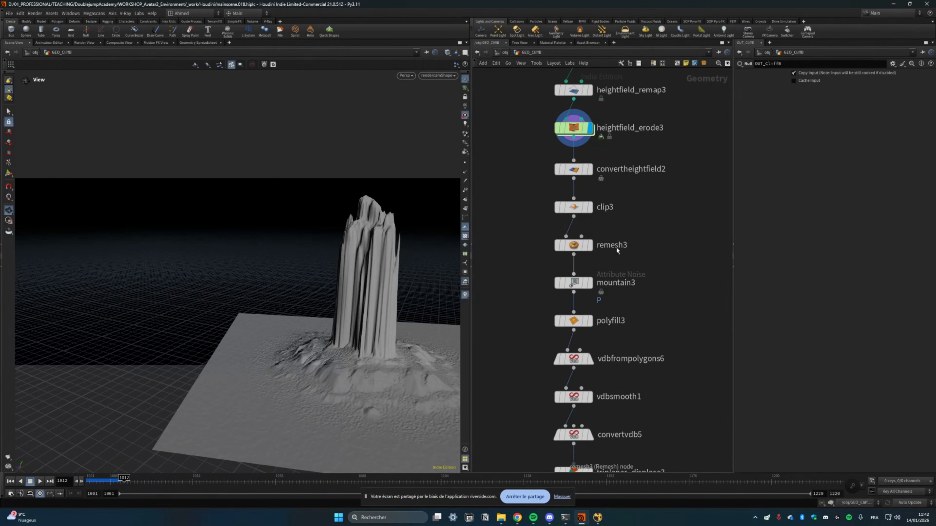
Examine the nodes downstream of heightfield_erode3, from convertheightfield2 to the fine_details and clip4 nodes.
mouse_move(617, 251)
middle_down()
mouse_move(635, 209)
mouse_move(631, 255)
middle_up()
scroll(639, 219, down, 2)
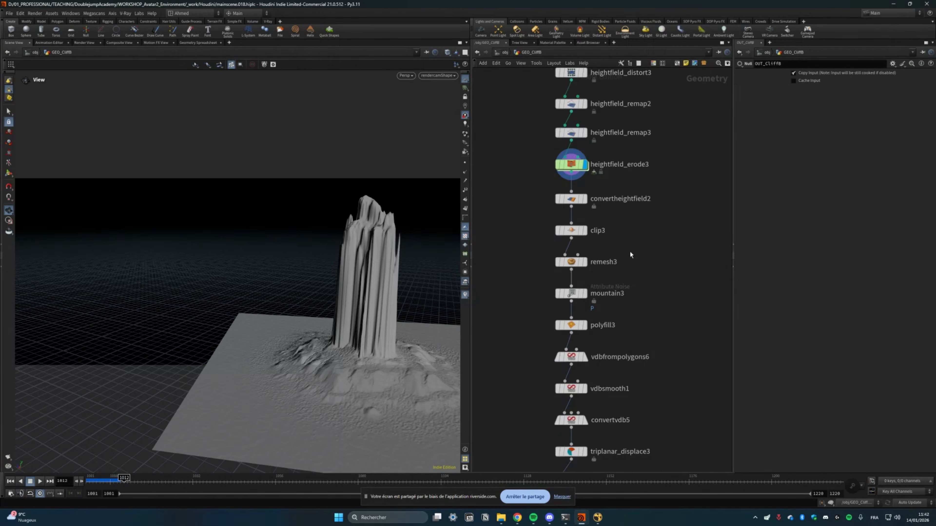
scroll(630, 254, down, 1)
middle_drag(544, 181, 542, 235)
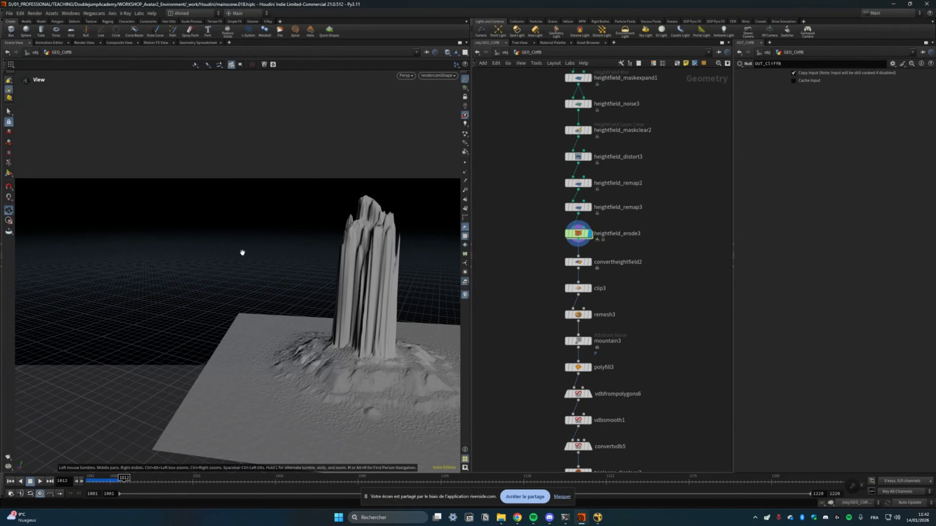
scroll(553, 202, down, 2)
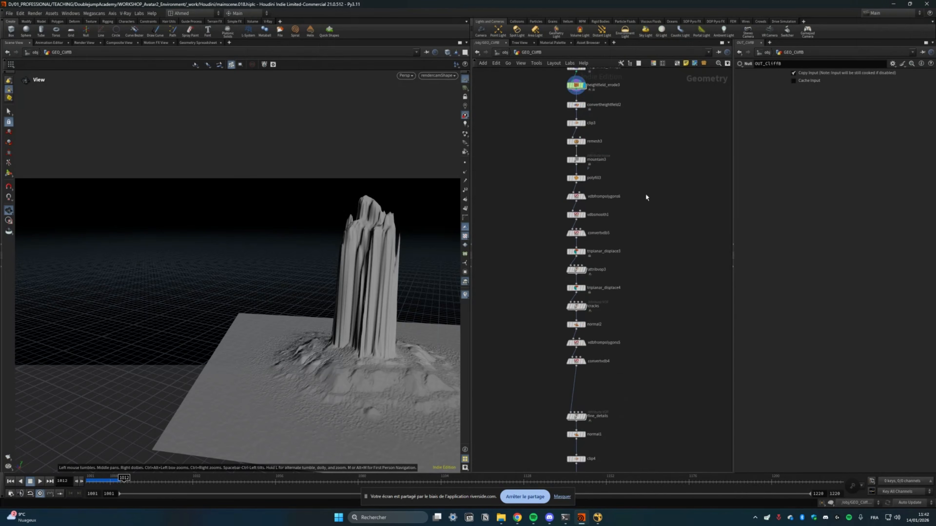
middle_drag(533, 177, 559, 213)
Display the cached cliff from the C_CliffB file cache near the end of the chain.
drag(523, 141, 574, 463)
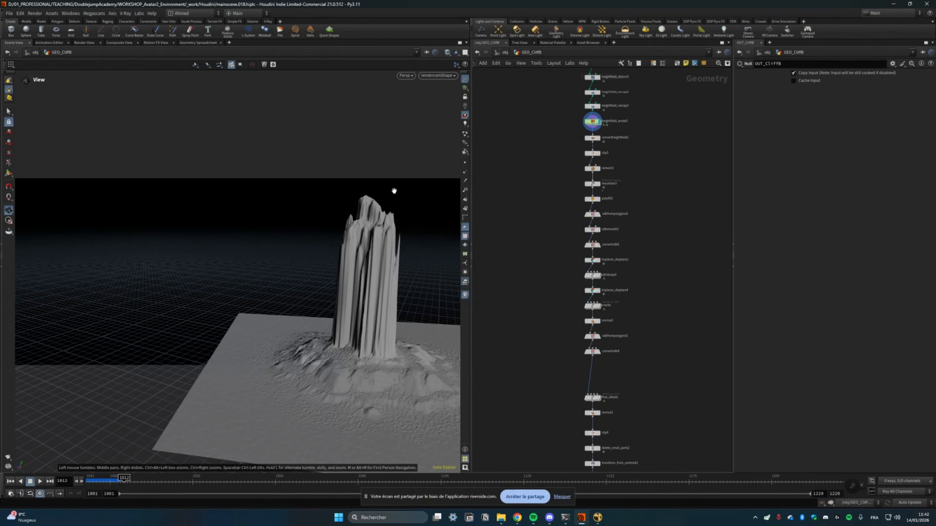
scroll(549, 194, up, 8)
mouse_move(561, 293)
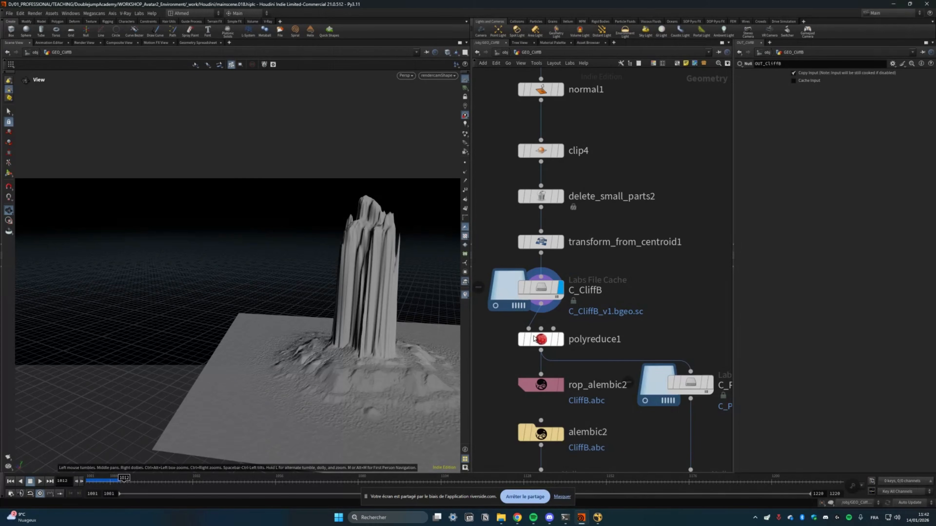
scroll(544, 300, up, 3)
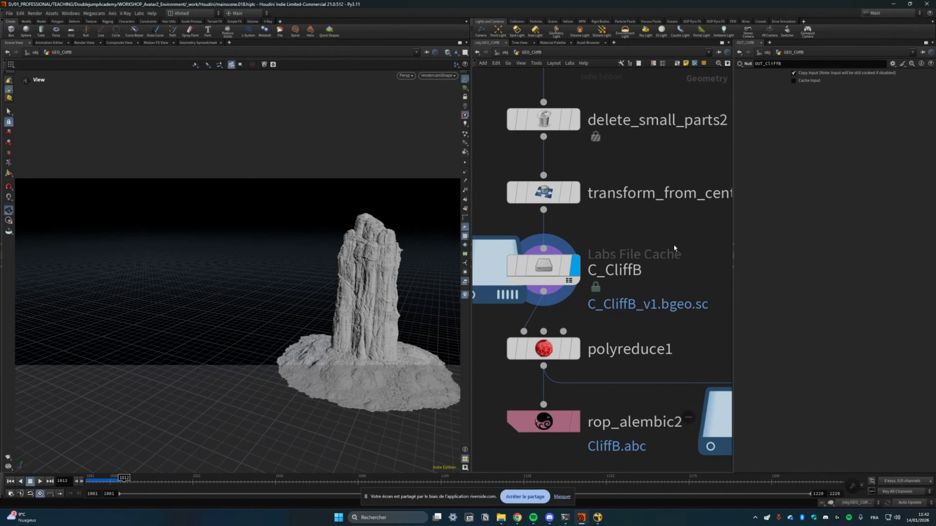
Leave the render camera and inspect the cached cliff from a free perspective view.
middle_drag(681, 239, 669, 291)
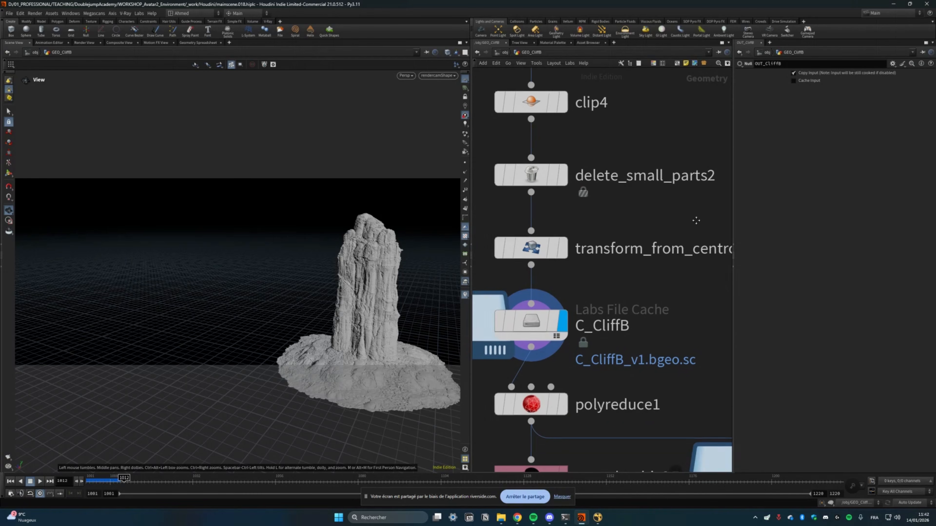
middle_drag(689, 192, 658, 243)
drag(373, 296, 282, 272)
Examine the remesh, VDB, triplanar displacement and cracks nodes against the cliff's surface detail in the viewport.
scroll(685, 179, down, 5)
middle_drag(684, 179, 644, 315)
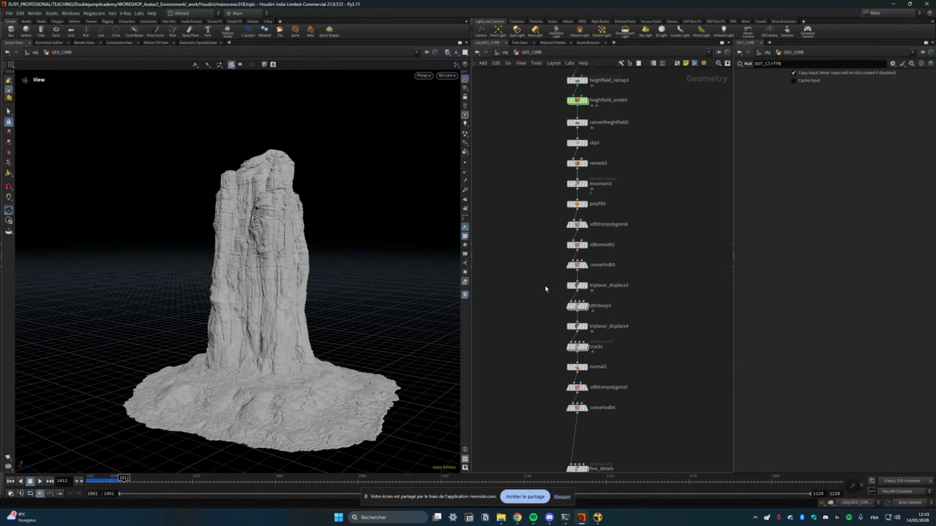
middle_drag(545, 289, 527, 225)
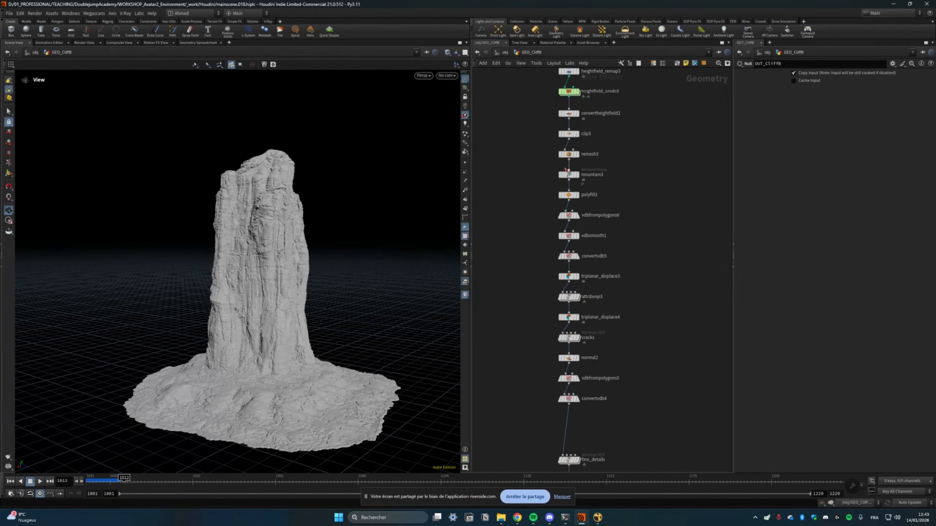
middle_drag(566, 170, 579, 185)
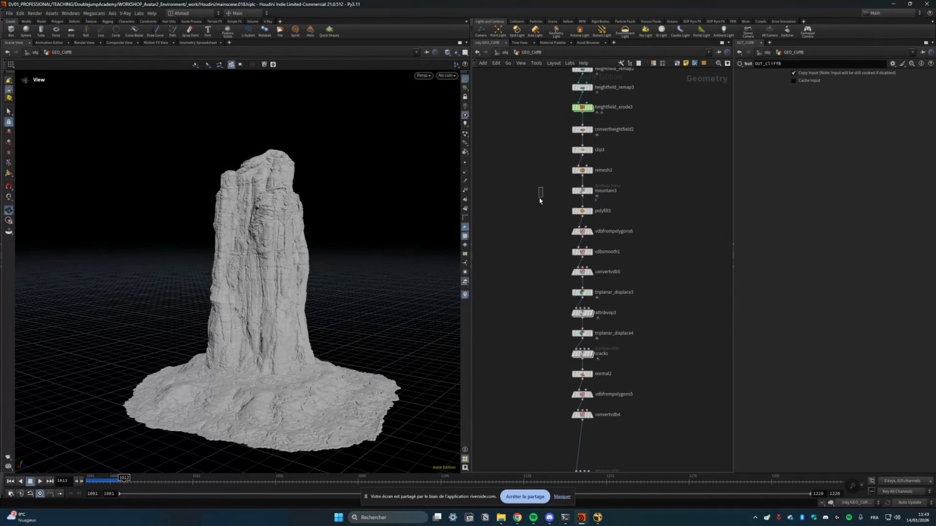
drag(541, 200, 525, 218)
middle_drag(541, 261, 537, 189)
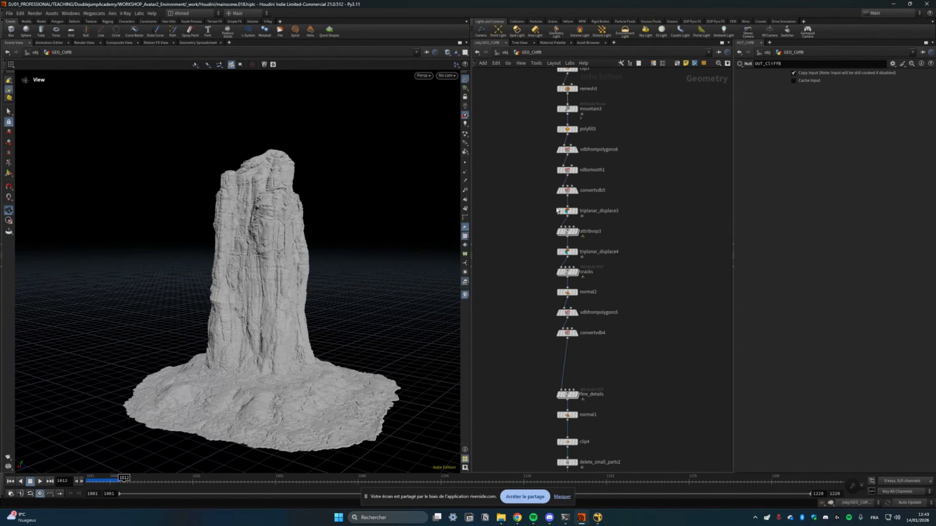
scroll(557, 210, up, 3)
drag(548, 202, 520, 226)
drag(319, 256, 379, 264)
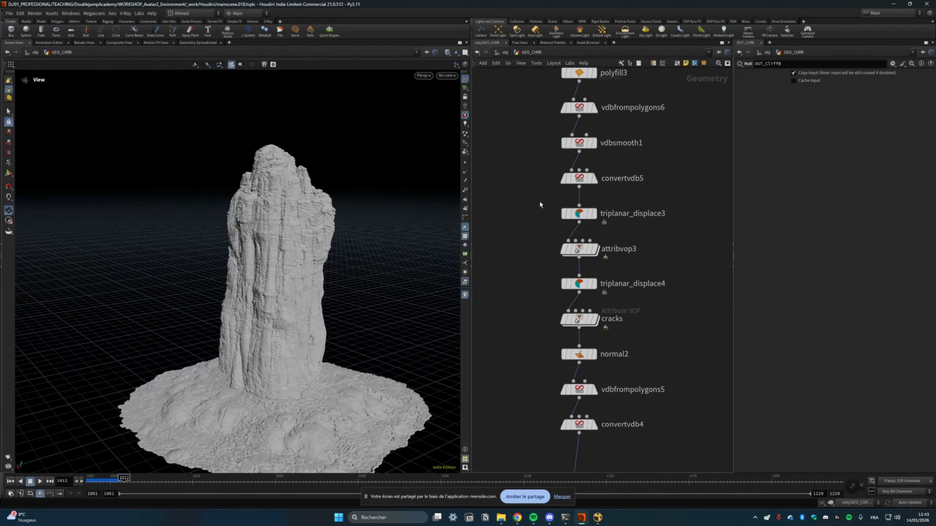
Look inside the attribvop3 and cracks VOP networks that displace the cliff's surface.
drag(307, 215, 405, 251)
middle_drag(509, 261, 520, 194)
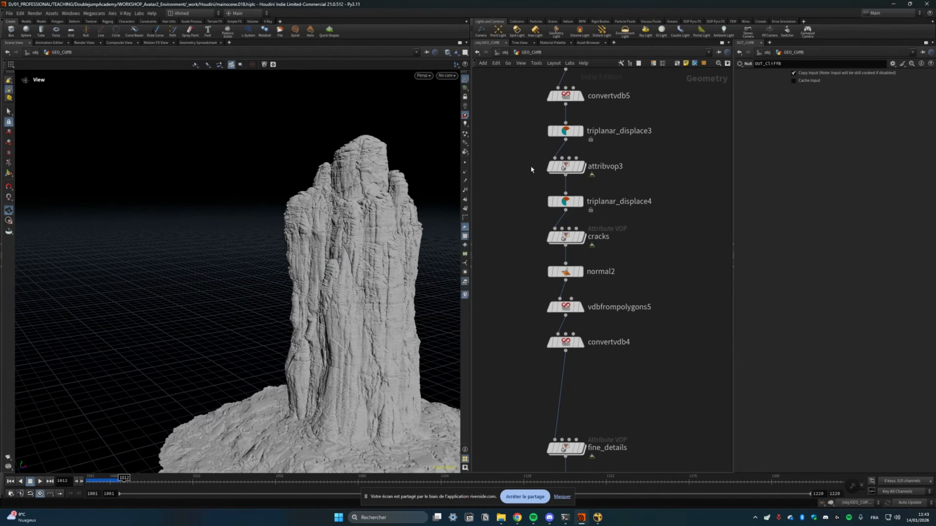
double_click(566, 167)
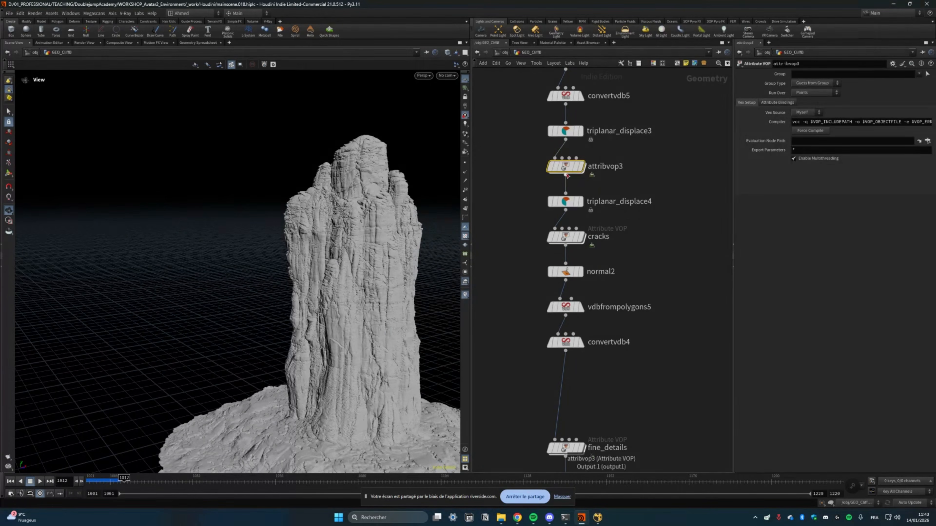
key(u)
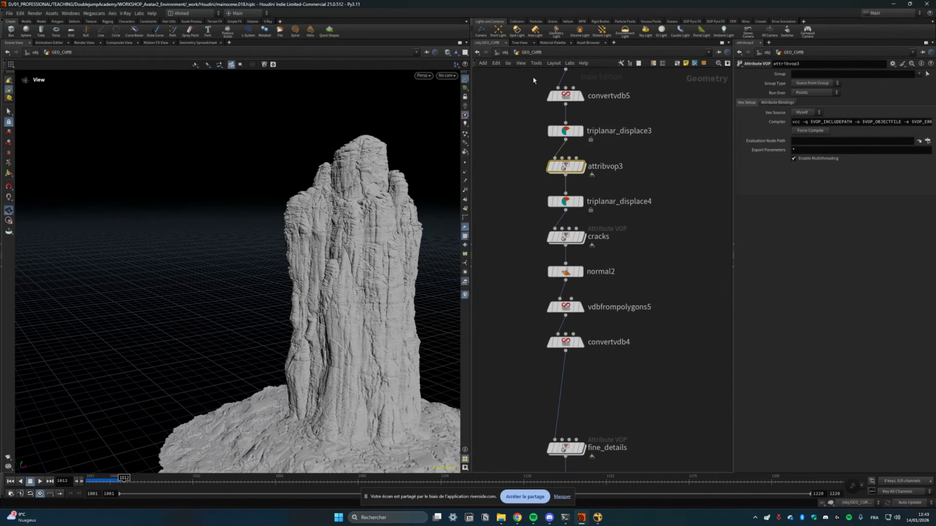
drag(651, 248, 500, 226)
double_click(568, 237)
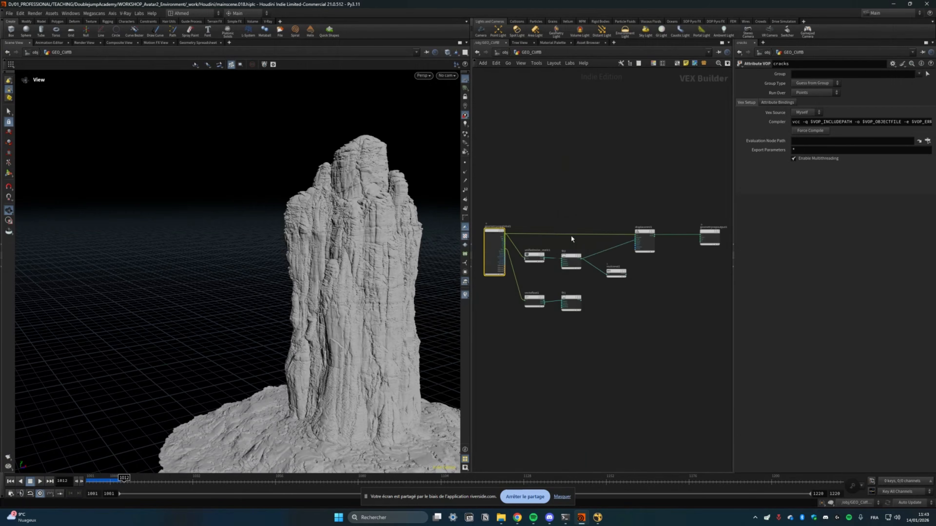
key(u)
scroll(631, 339, down, 5)
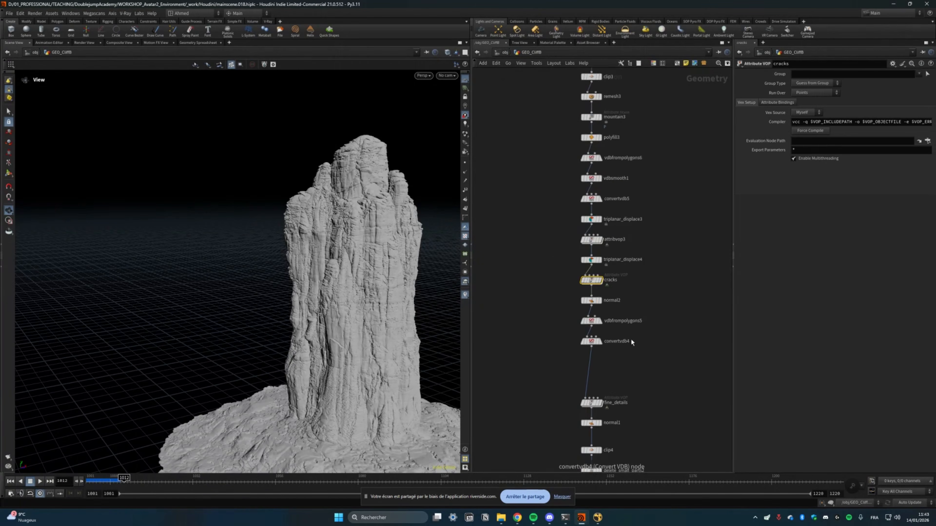
Return to the object level, look through the render camera and go to frame 1103.
key(u)
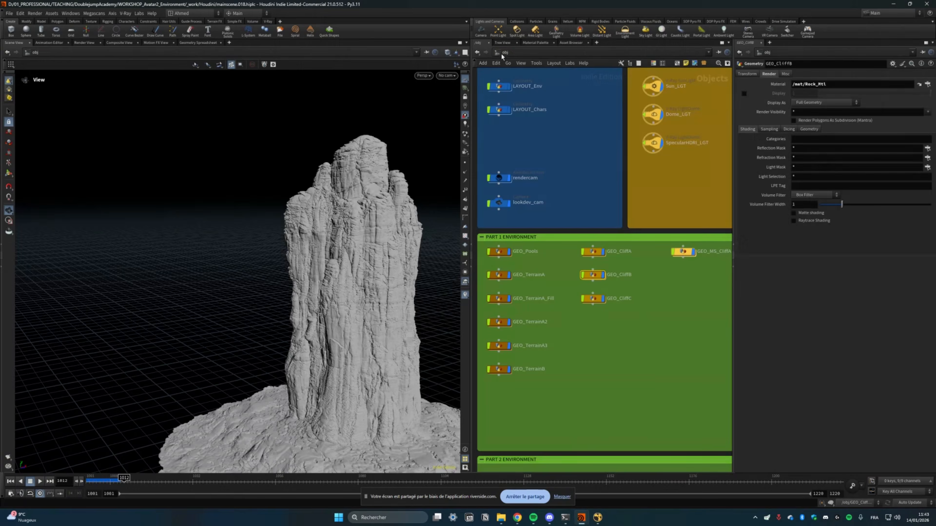
drag(351, 252, 439, 236)
click(446, 75)
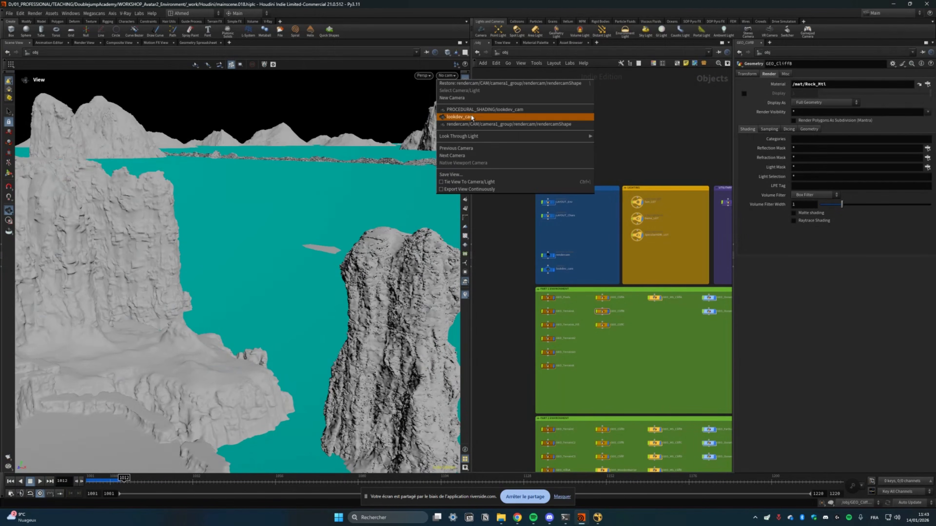
click(479, 124)
scroll(685, 390, down, 3)
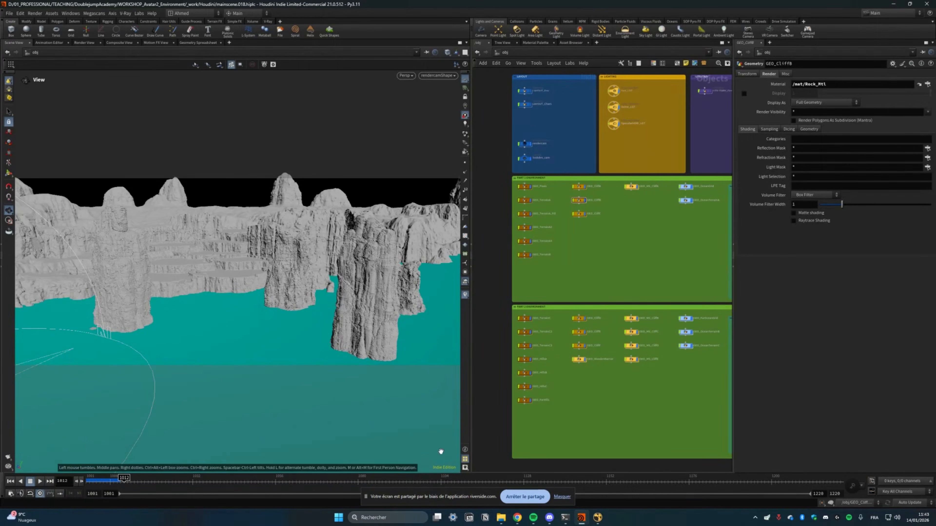
click(440, 481)
Enter GEO_WoodenBarrier in the Part 2 environment and find the start of its node chain at circle7.
scroll(579, 379, up, 3)
scroll(579, 381, up, 2)
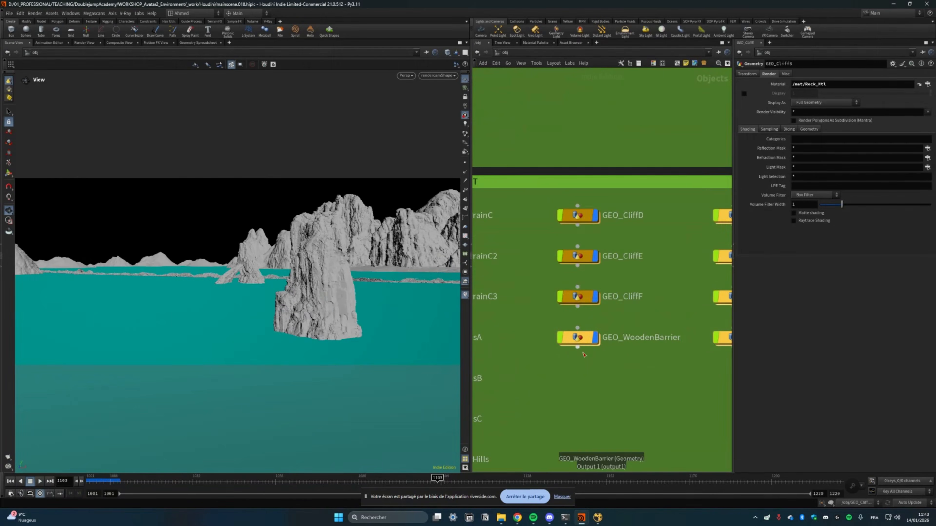
double_click(577, 335)
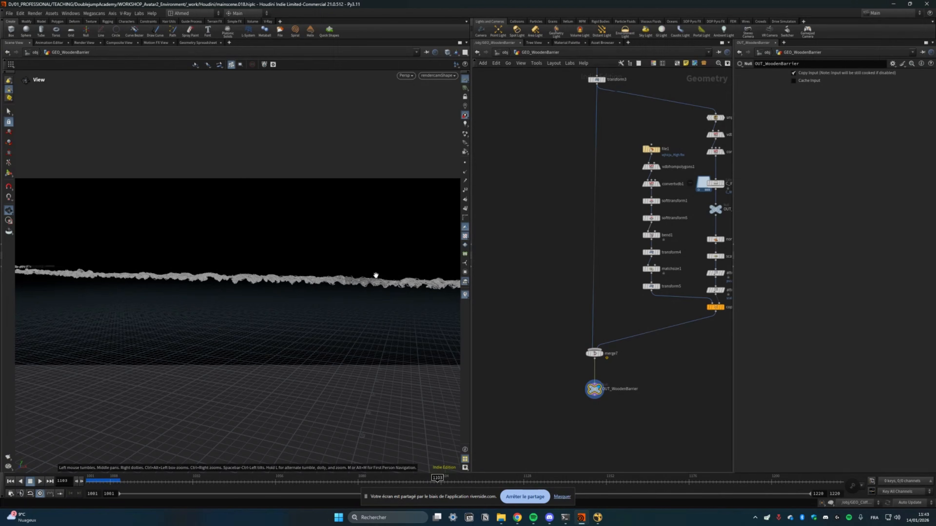
middle_drag(547, 237, 502, 324)
middle_drag(528, 198, 585, 385)
scroll(588, 238, down, 5)
middle_drag(551, 100, 589, 234)
scroll(589, 234, up, 5)
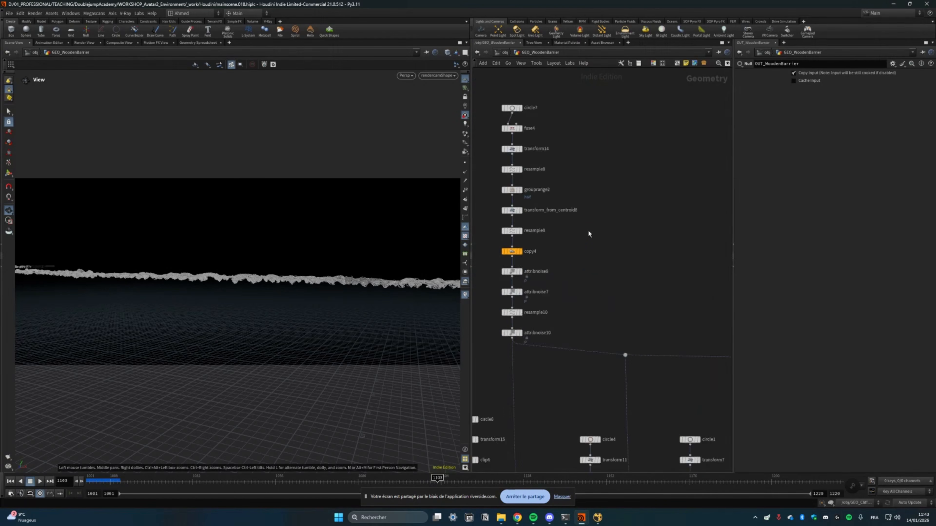
scroll(589, 235, up, 1)
middle_drag(566, 160, 631, 299)
Display the circle7 base shape and the attribnoise10 curves, framing each one in the viewport.
click(571, 223)
key(space+g)
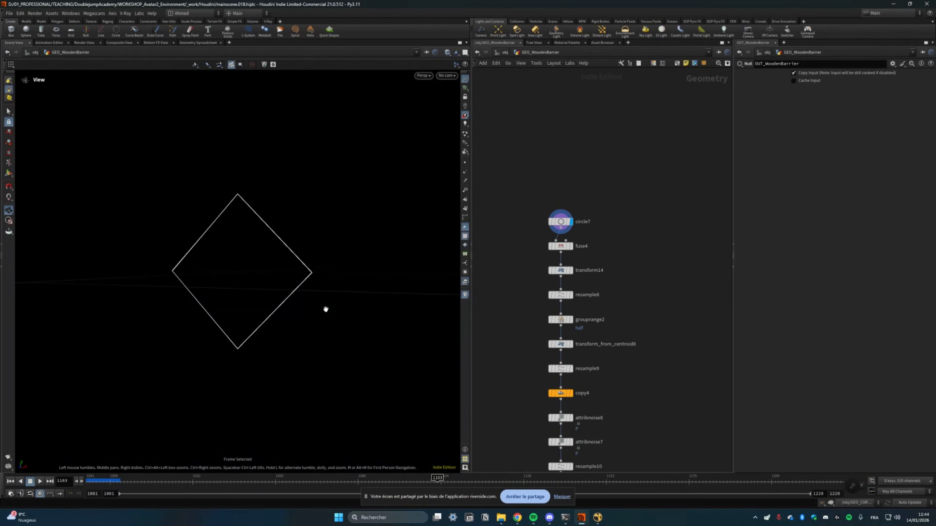
middle_drag(699, 331, 714, 169)
click(586, 330)
key(space+g)
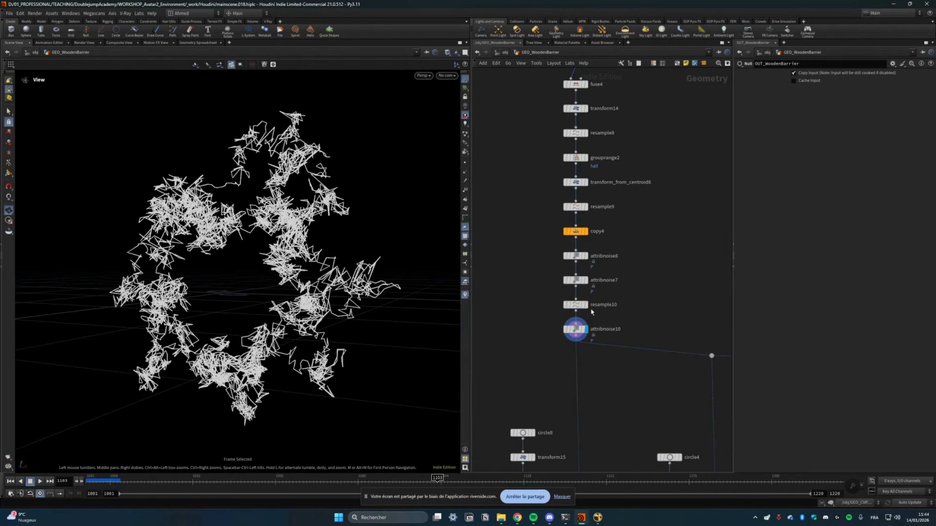
Display the sweep4 node and inspect the swept arch made from the noisy curves.
scroll(591, 313, down, 3)
scroll(590, 272, up, 6)
click(592, 274)
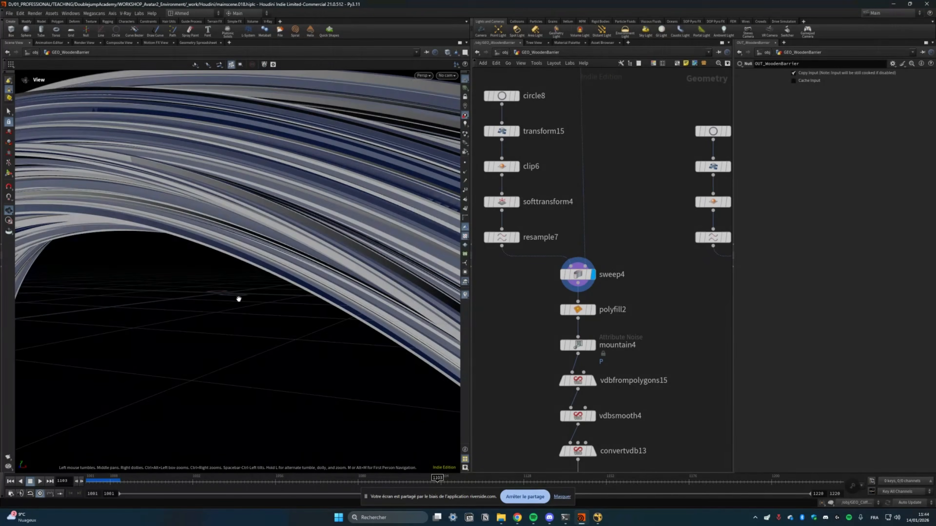
mouse_move(331, 273)
mouse_down()
mouse_move(357, 291)
mouse_move(349, 275)
mouse_move(320, 271)
mouse_up()
scroll(342, 292, down, 5)
Follow the three arch branches down to their merge and display the alembic1 node that loads WoodenArches.abc.
scroll(369, 285, down, 4)
scroll(655, 356, down, 5)
middle_drag(664, 351, 568, 200)
scroll(569, 203, up, 2)
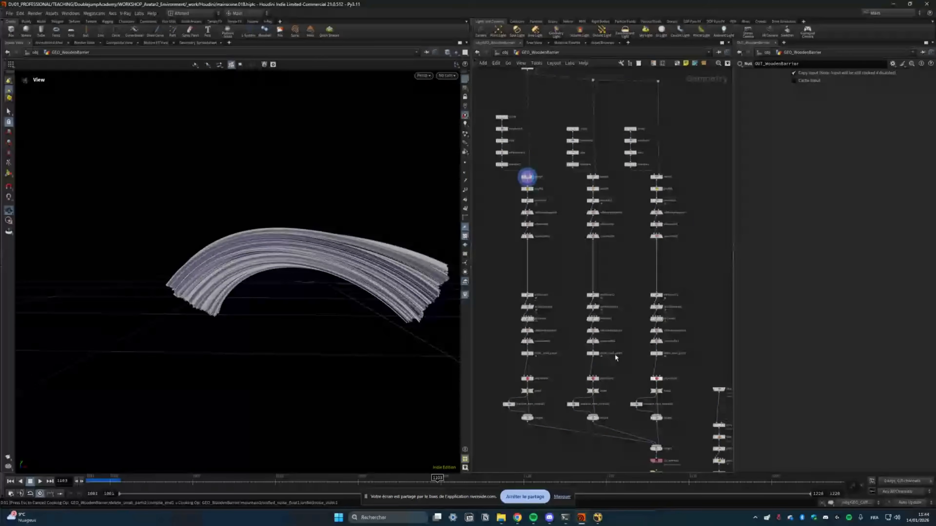
middle_drag(617, 357, 536, 175)
scroll(665, 346, up, 6)
scroll(661, 302, down, 8)
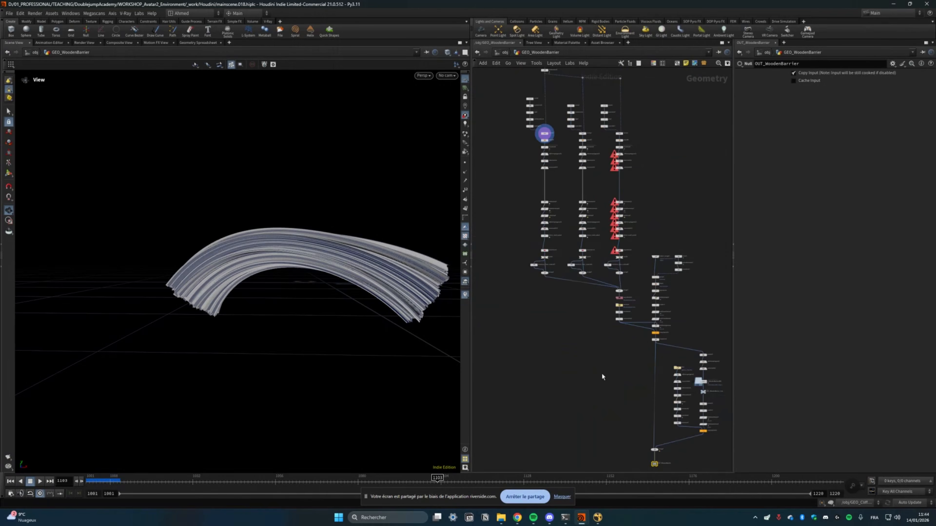
scroll(625, 317, up, 3)
scroll(626, 319, up, 5)
click(636, 213)
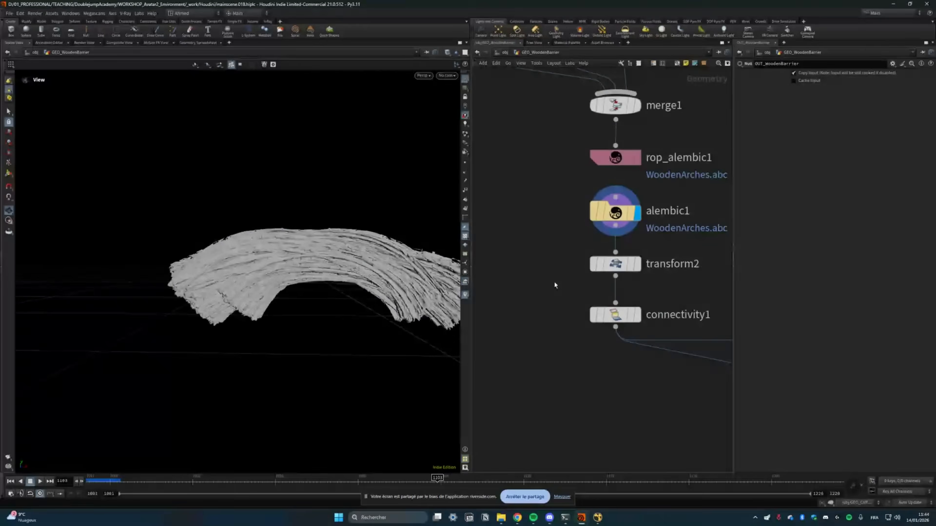
Add and display an Exploded View node fed by alembic1, with a uniform scale of 15, to separate the wooden arches.
key(Tab)
text(explod)
drag(555, 284, 615, 225)
click(560, 274)
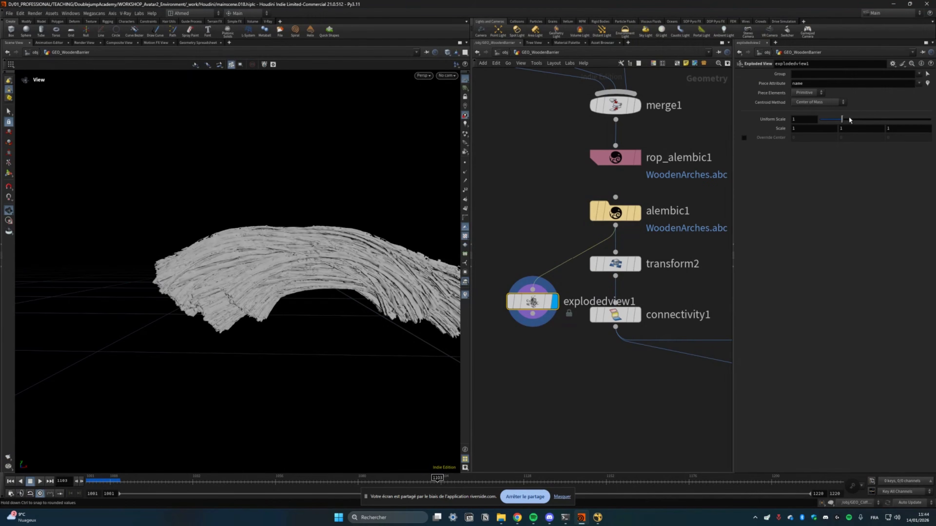
drag(842, 119, 921, 120)
double_click(810, 120)
text(15)
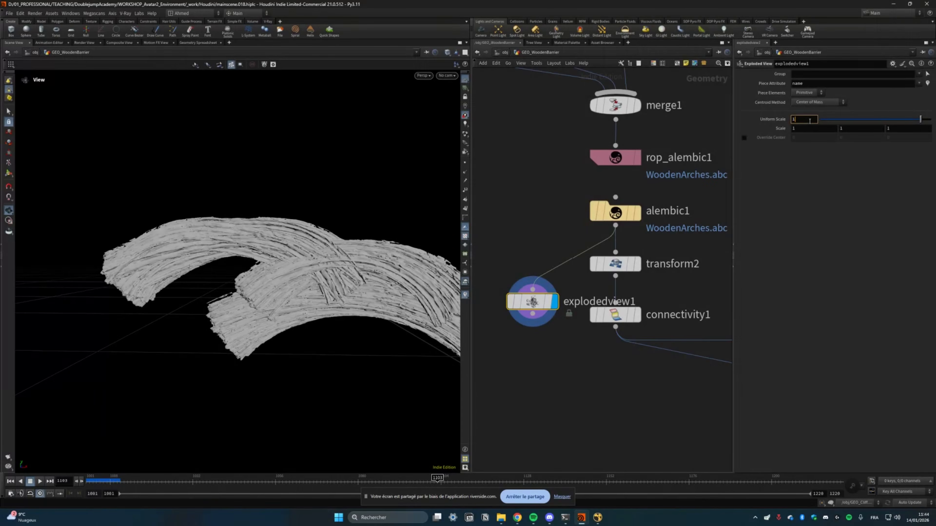
key(Return)
scroll(275, 291, down, 3)
drag(274, 291, 324, 303)
Follow the scatter branch of the wooden barrier and display its randomised points at attribrandomize2.
scroll(647, 391, down, 5)
middle_drag(647, 392, 552, 315)
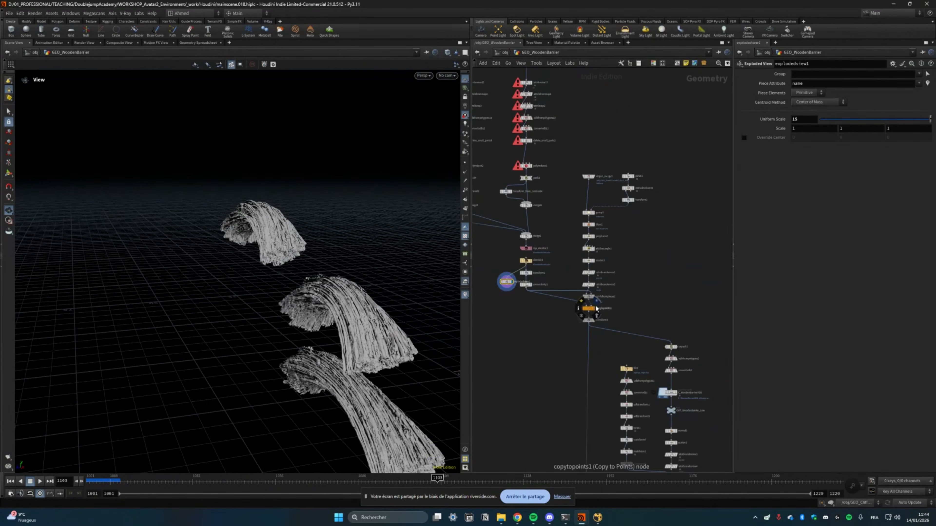
scroll(597, 314, up, 5)
middle_drag(692, 311, 657, 259)
middle_drag(579, 90, 579, 303)
scroll(579, 303, down, 3)
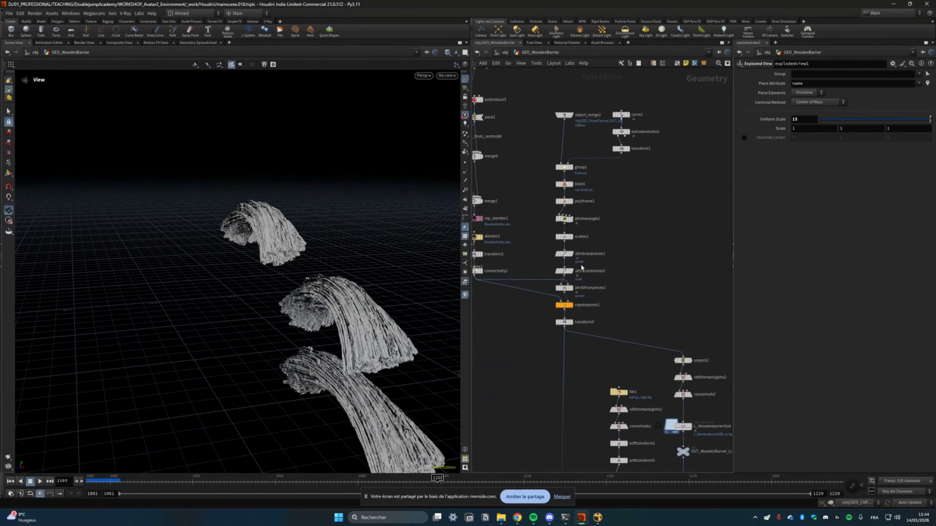
scroll(552, 273, up, 3)
click(564, 274)
scroll(378, 266, down, 8)
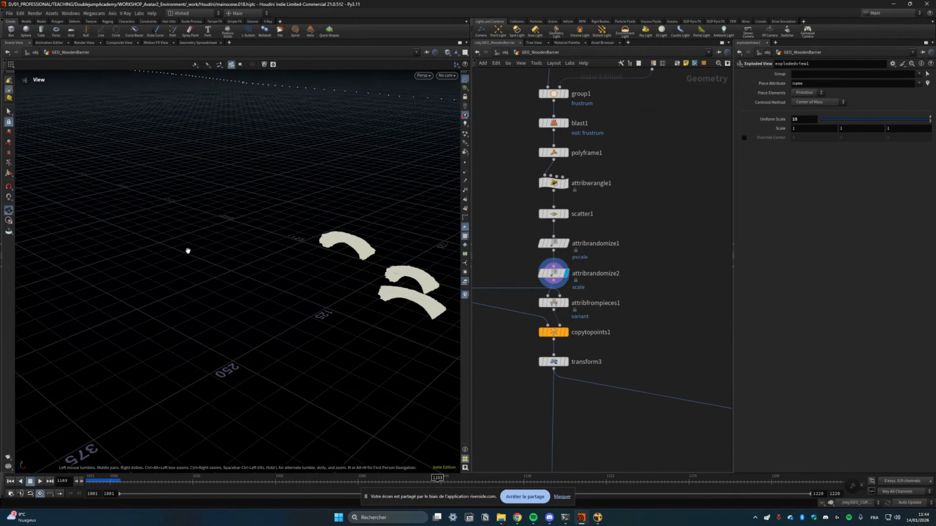
Display copytopoints1 and inspect the arches copied along the scattered points.
key(r)
click(565, 332)
key(Escape)
drag(311, 282, 183, 242)
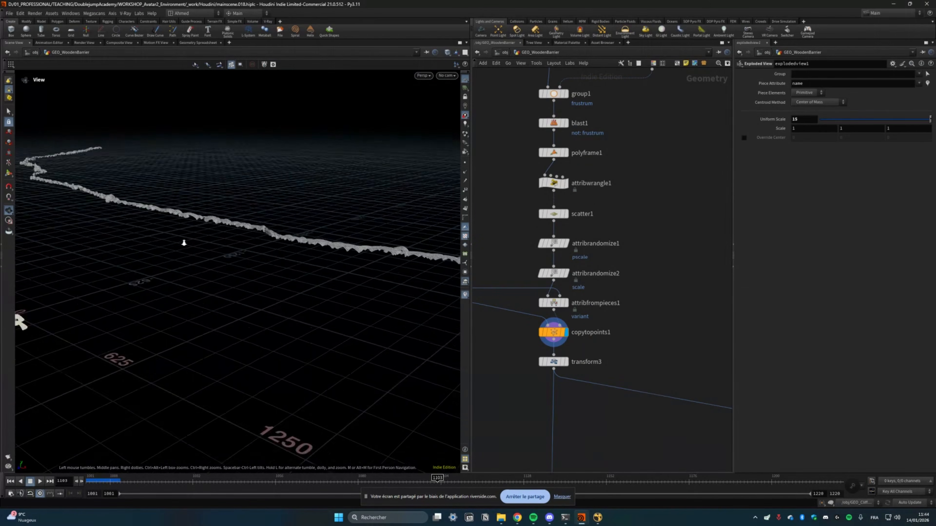
Display the OUT_WoodenBarrier output and return to the object level.
scroll(184, 242, down, 2)
scroll(600, 294, down, 7)
middle_drag(595, 433, 581, 320)
scroll(581, 320, up, 8)
click(548, 223)
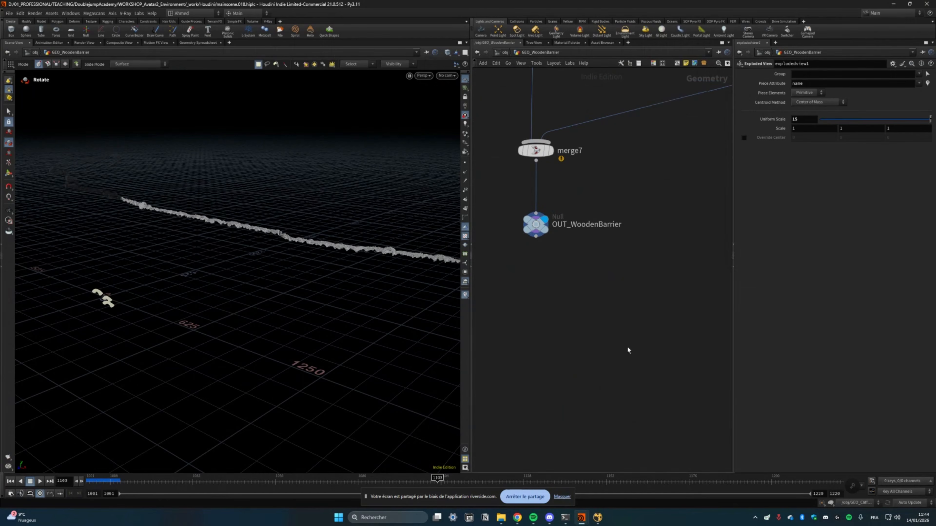
key(u)
Examine how the Part 1 and Part 2 environment boxes group geometry, scatter systems and assets.
scroll(659, 369, down, 6)
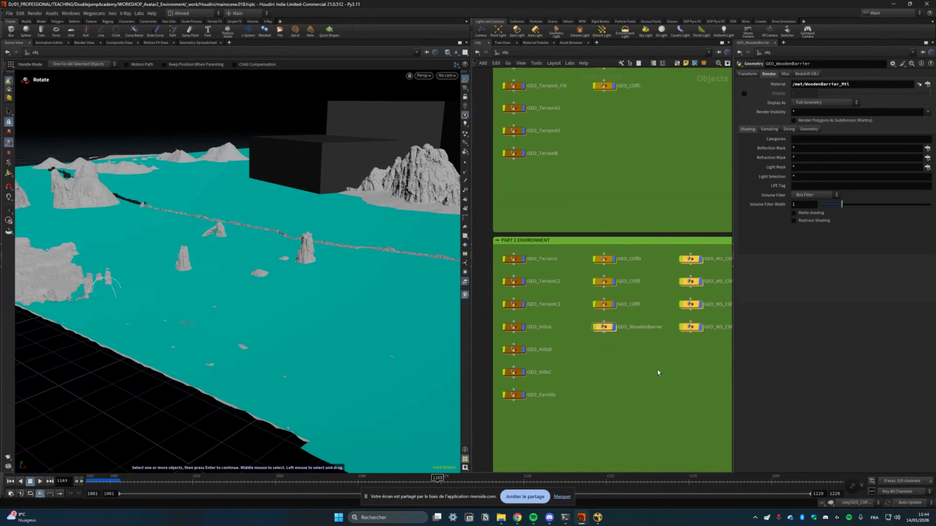
scroll(660, 368, up, 8)
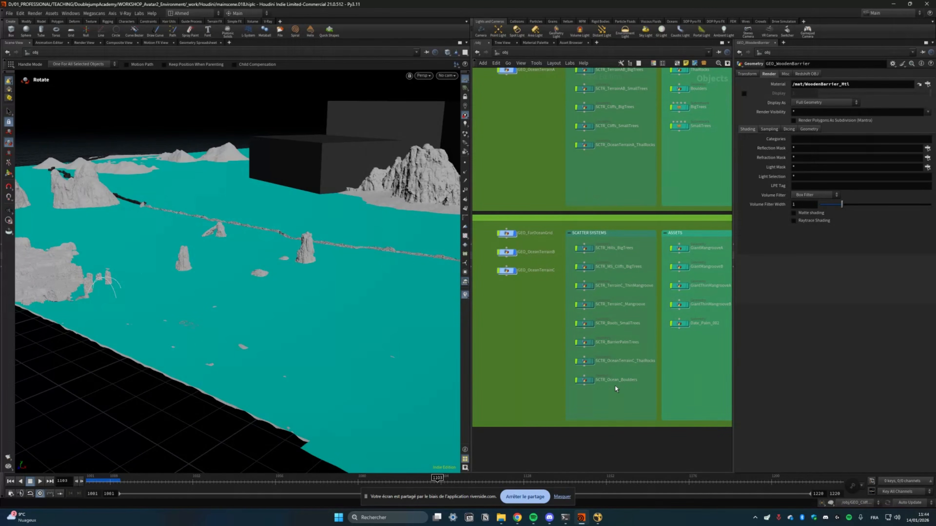
middle_drag(549, 298, 520, 443)
middle_drag(556, 321, 601, 334)
middle_drag(525, 281, 632, 201)
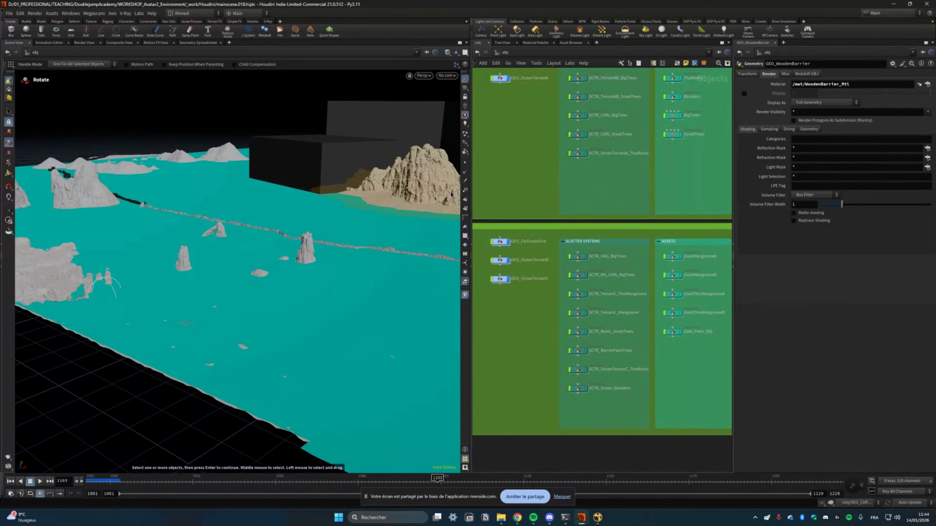
mouse_move(580, 165)
middle_down()
mouse_move(575, 203)
mouse_move(577, 175)
middle_up()
key(f)
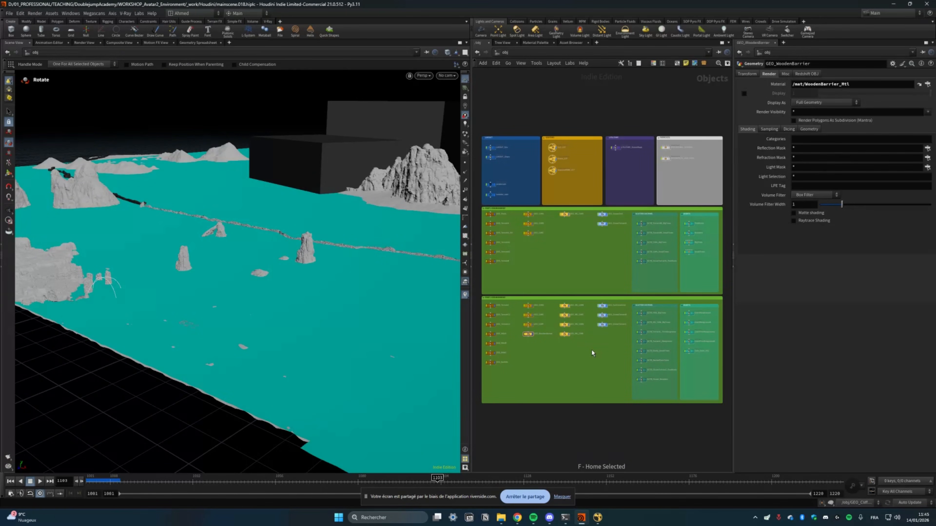
middle_drag(549, 270, 576, 271)
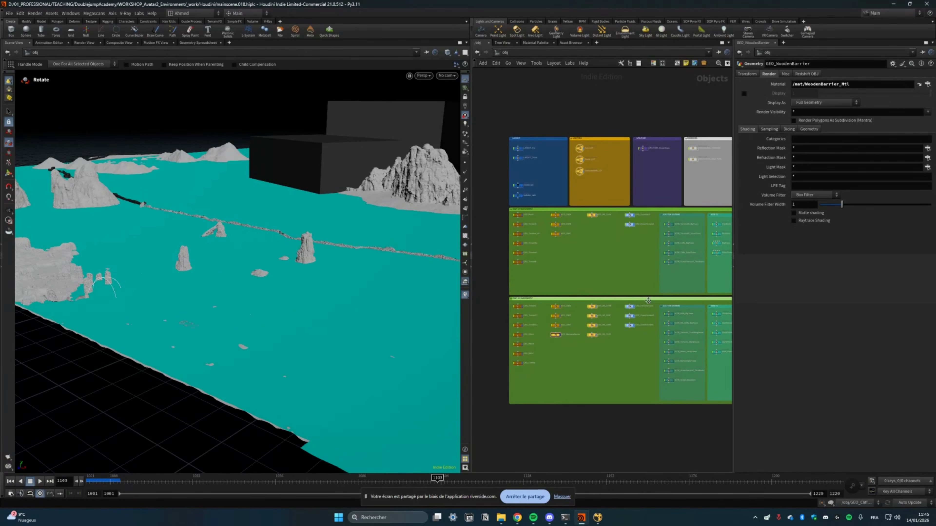
Pick out the GEO_MS_Cliff nodes across the Part 1 and Part 2 environment boxes.
middle_drag(648, 301, 580, 282)
scroll(606, 361, up, 3)
scroll(599, 387, down, 2)
middle_drag(571, 381, 685, 407)
drag(674, 375, 599, 182)
click(608, 254)
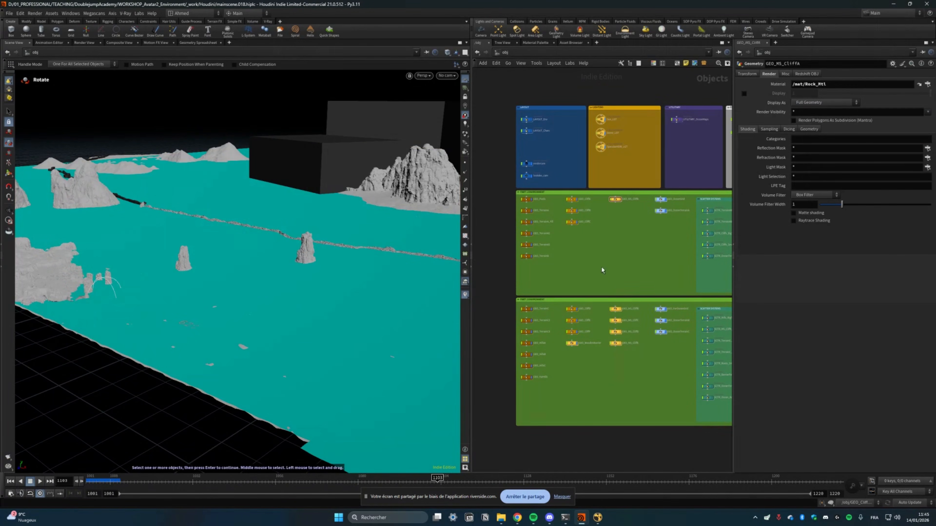
scroll(585, 365, up, 3)
Look through the render camera again, go to frame 1001 and frame the whole object network.
click(446, 76)
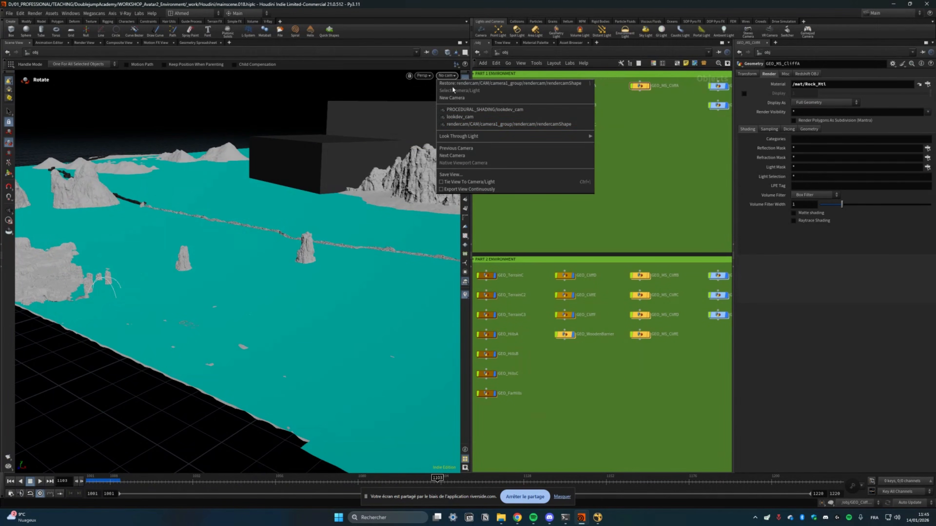
click(478, 120)
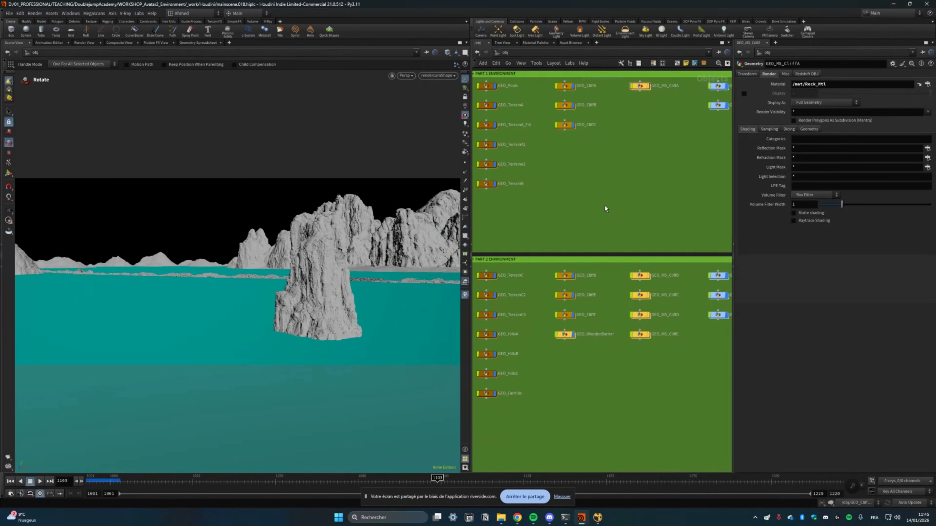
drag(100, 481, 92, 485)
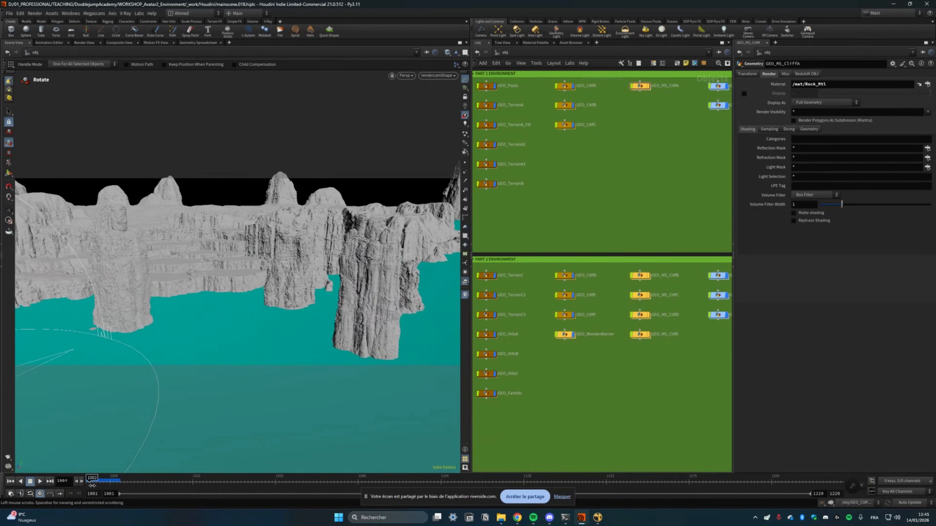
scroll(509, 255, down, 5)
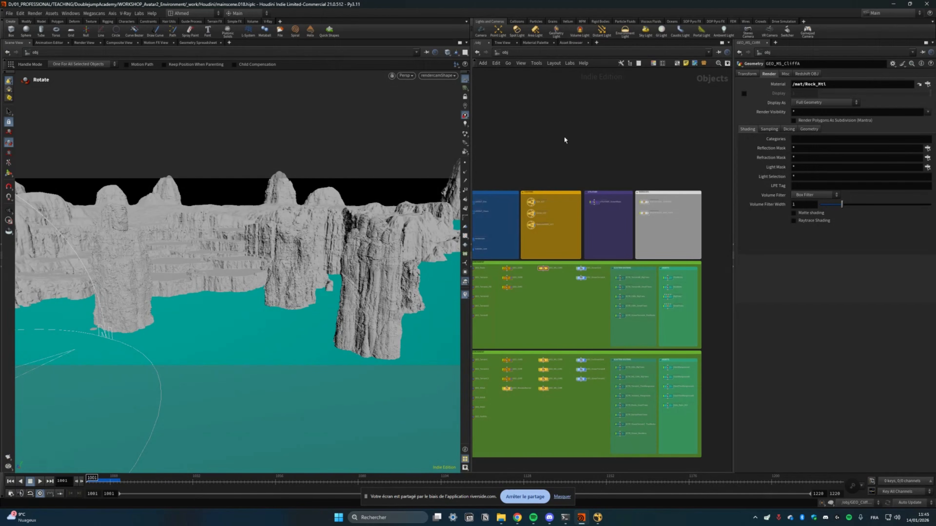
key(f)
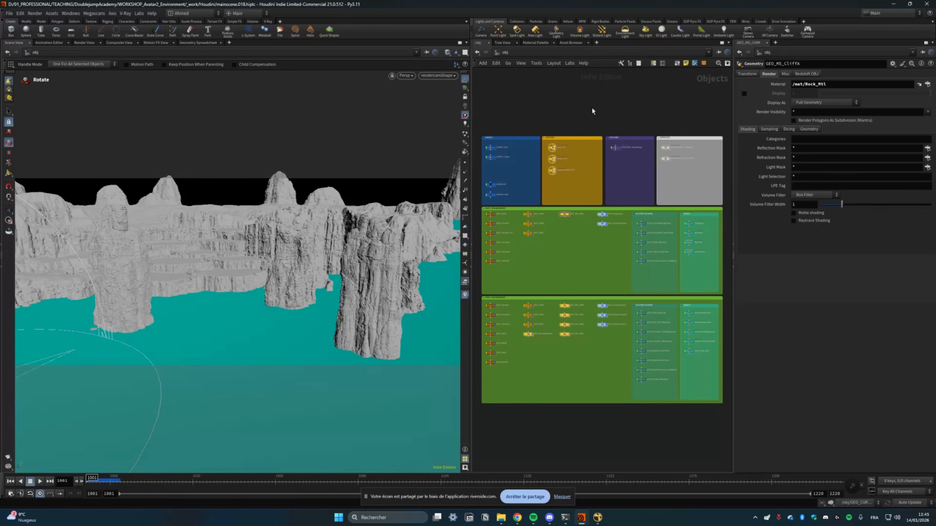
Open the V-Ray Frame Buffer for IPR_Render and start an interactive render from the rendercam camera.
key(f)
click(125, 13)
mouse_move(147, 36)
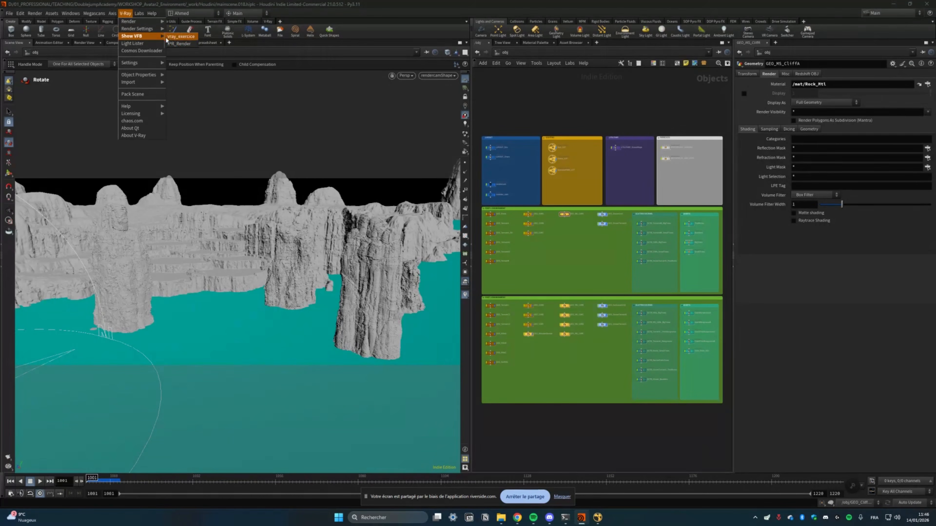
click(177, 44)
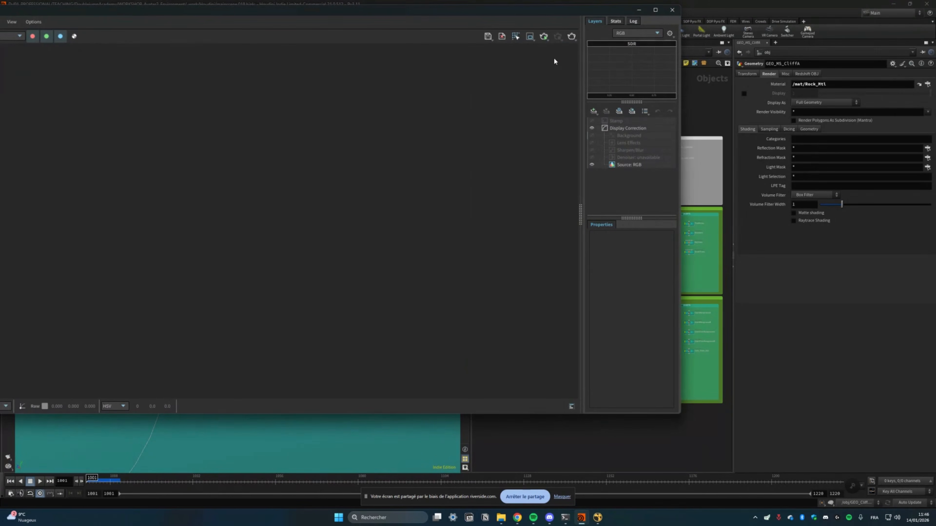
click(544, 36)
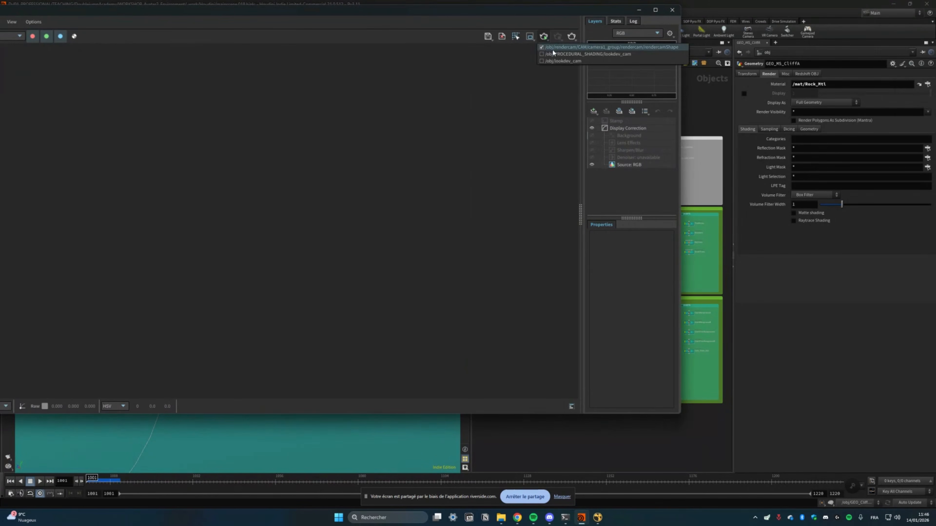
click(565, 48)
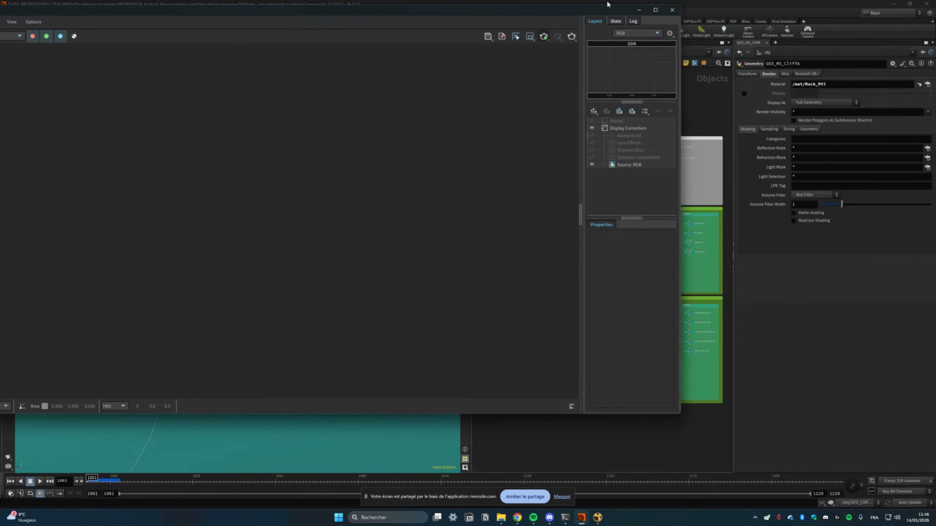
Make the V-Ray Frame Buffer window taller and reposition it so the lighting nodes stay accessible.
drag(518, 11, 636, 46)
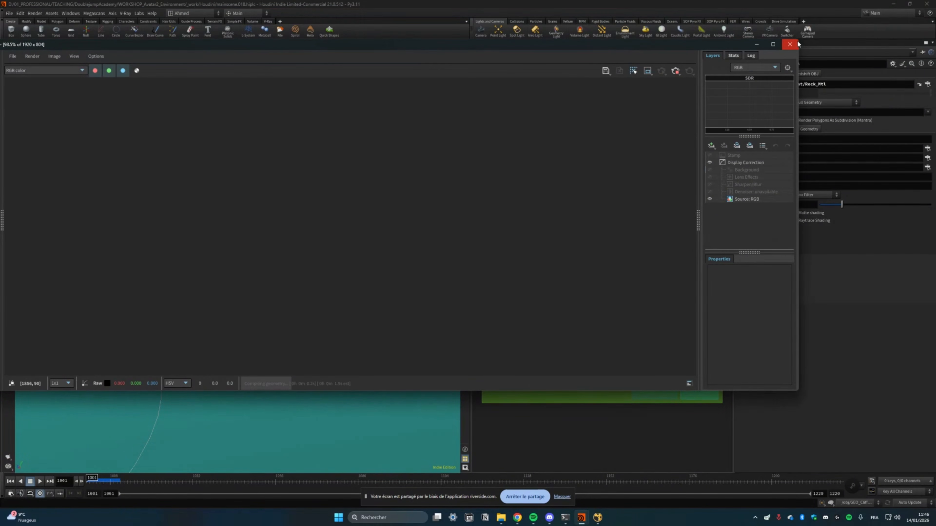
click(772, 44)
drag(280, 134, 347, 133)
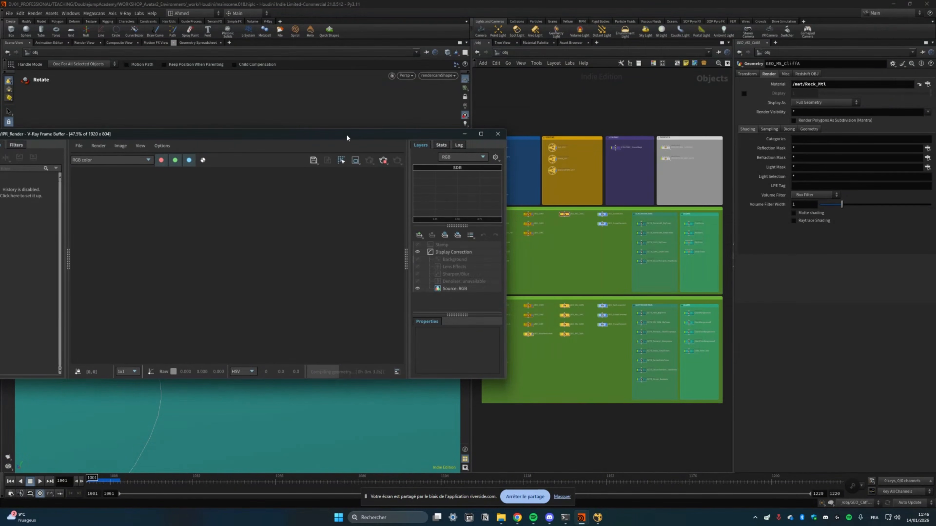
drag(324, 378, 324, 453)
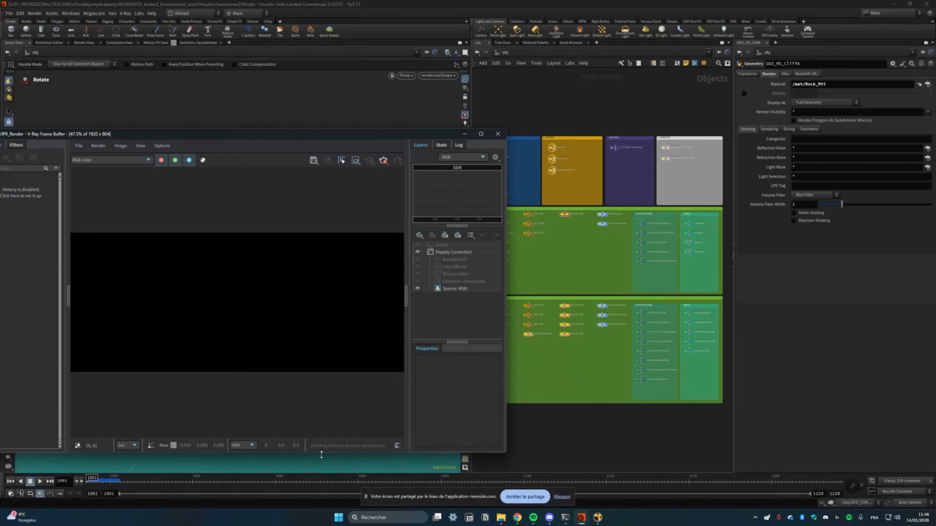
drag(368, 139, 404, 202)
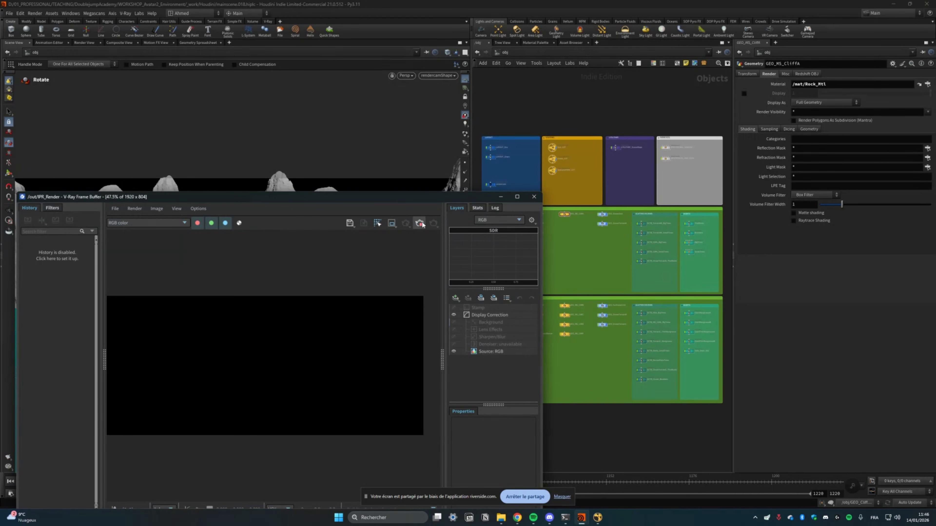
Select the three lights in the LIGHTING box and check their shared V-Ray Light settings.
scroll(560, 152, up, 4)
drag(531, 134, 582, 206)
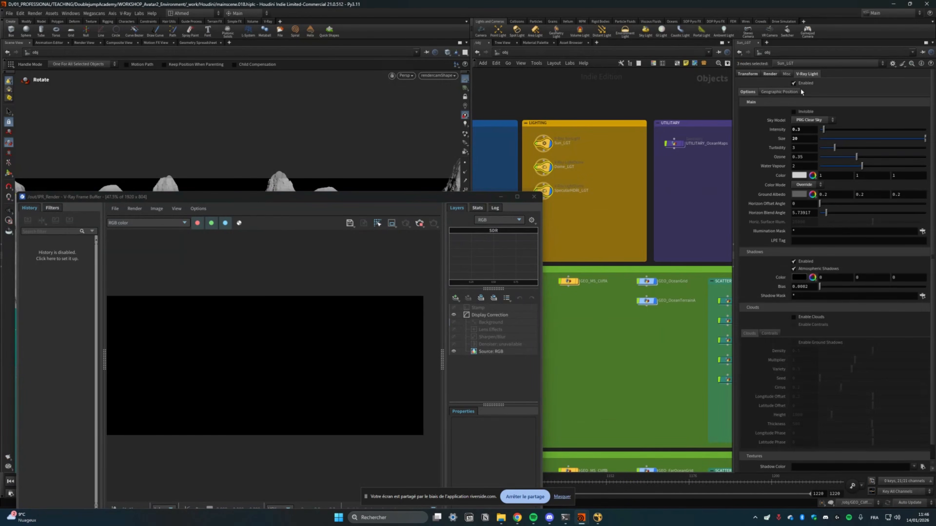
click(766, 73)
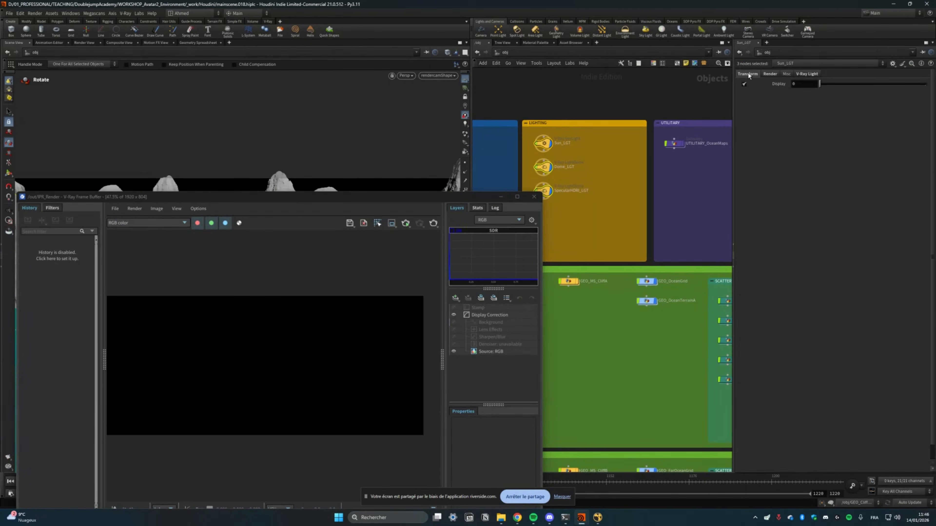
click(797, 72)
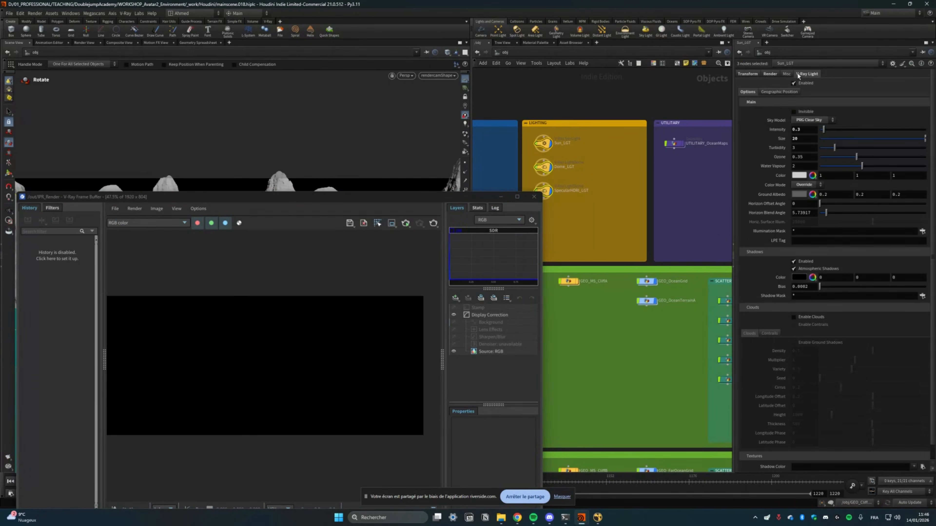
Check the IPR_Render geometry options in the out network and disable Displacement on the IPR_Render_ctrl node.
click(497, 52)
click(524, 79)
click(497, 52)
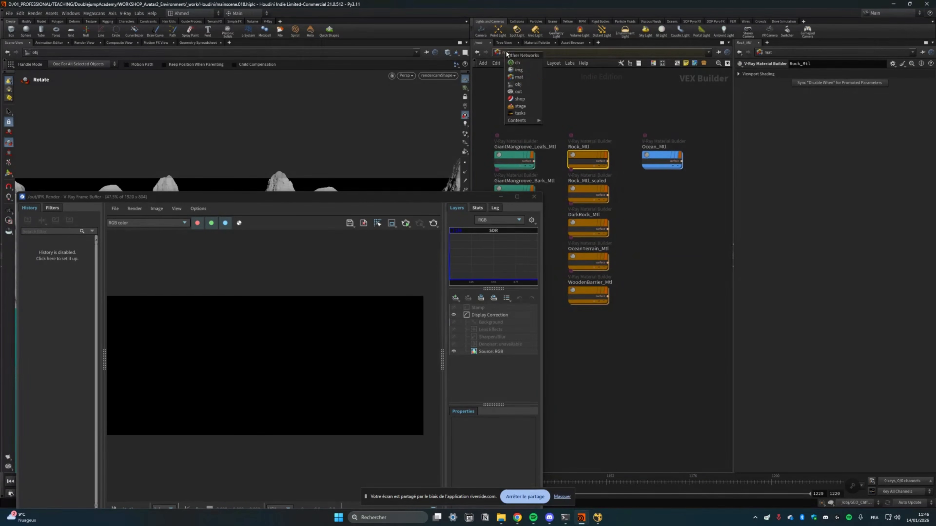
click(514, 91)
click(602, 285)
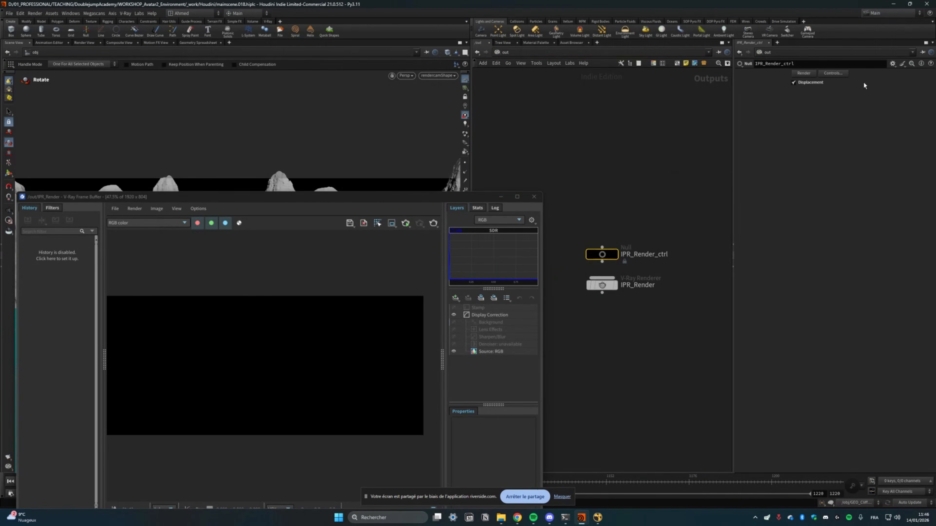
click(803, 156)
click(786, 155)
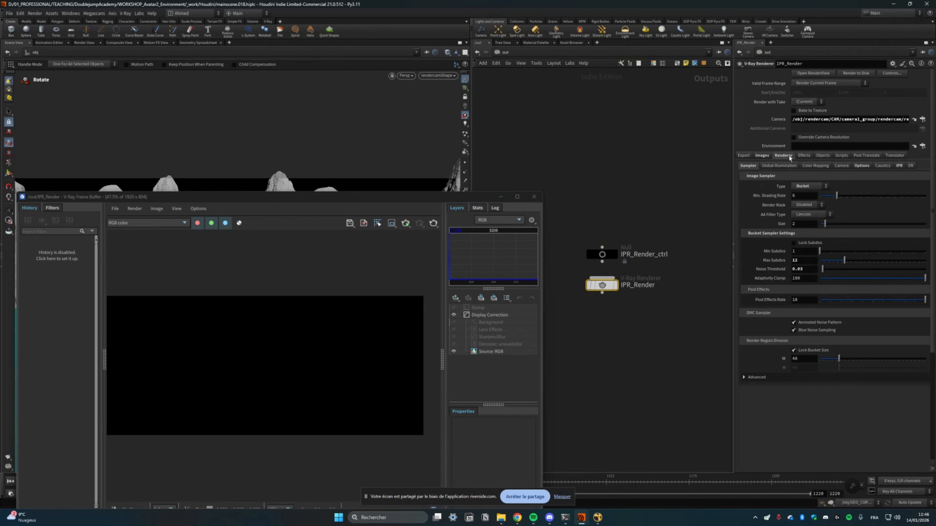
click(858, 165)
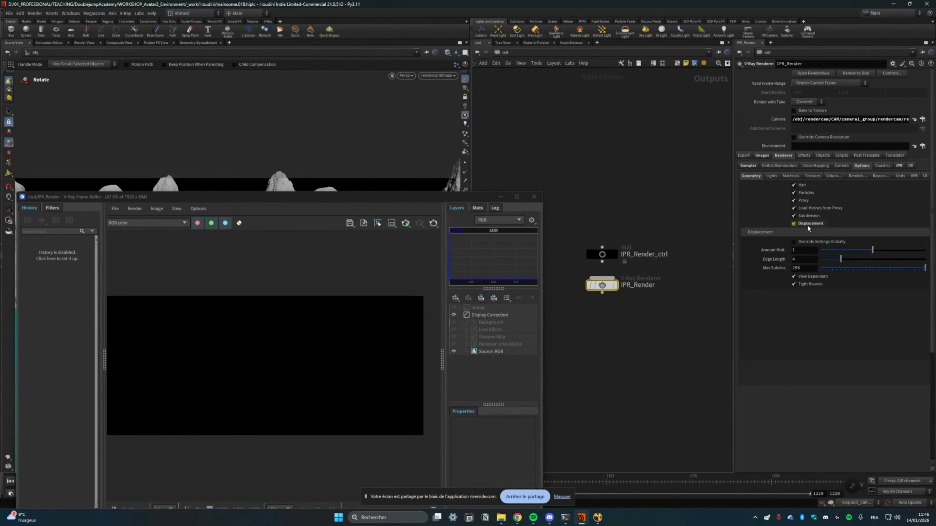
click(604, 255)
Restart the interactive render from the rendercam camera and reposition the frame buffer window over the viewport.
click(405, 223)
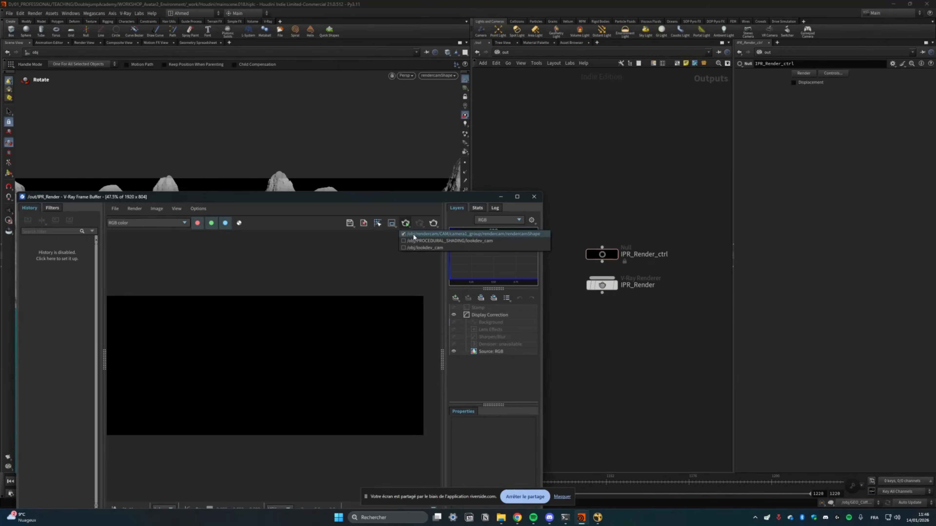
click(413, 234)
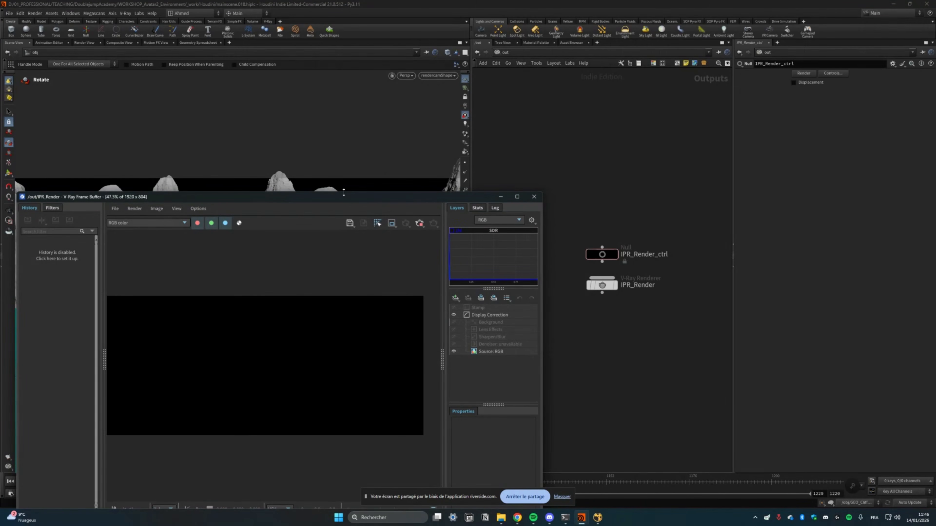
drag(350, 199, 490, 113)
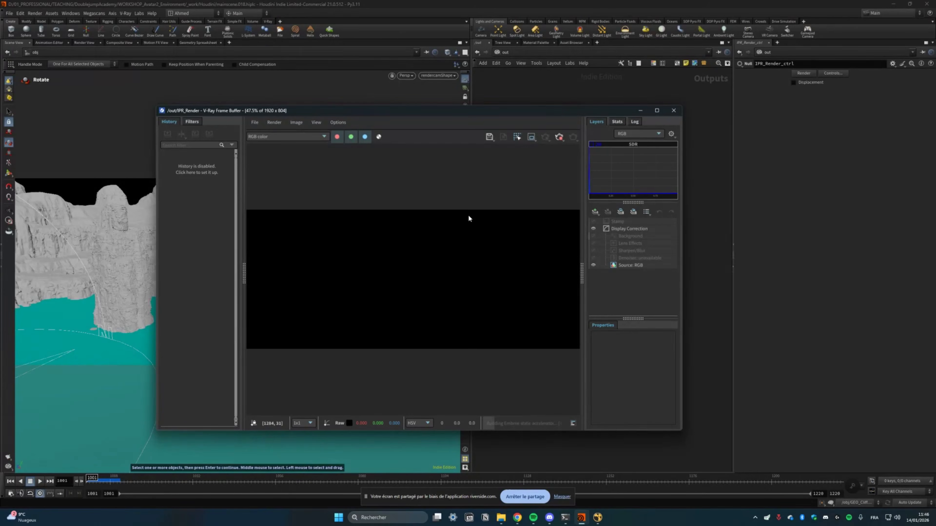
drag(469, 218, 618, 133)
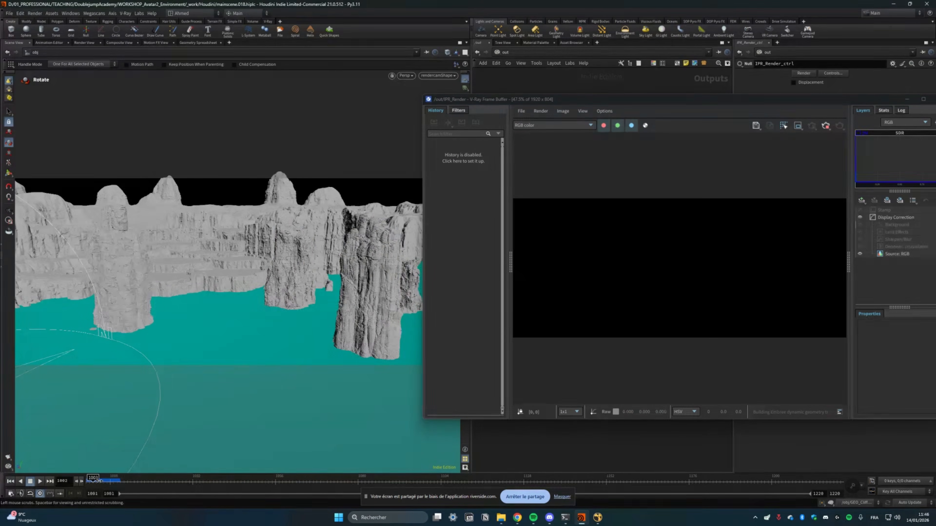
drag(783, 103, 435, 128)
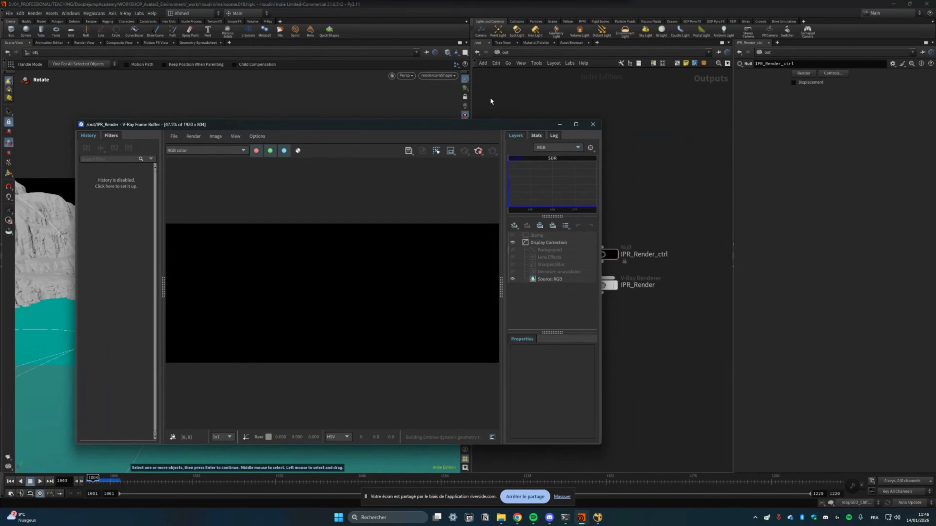
Return to the object network and restrict the interactive render to a region around the foreground rock pillar.
click(505, 53)
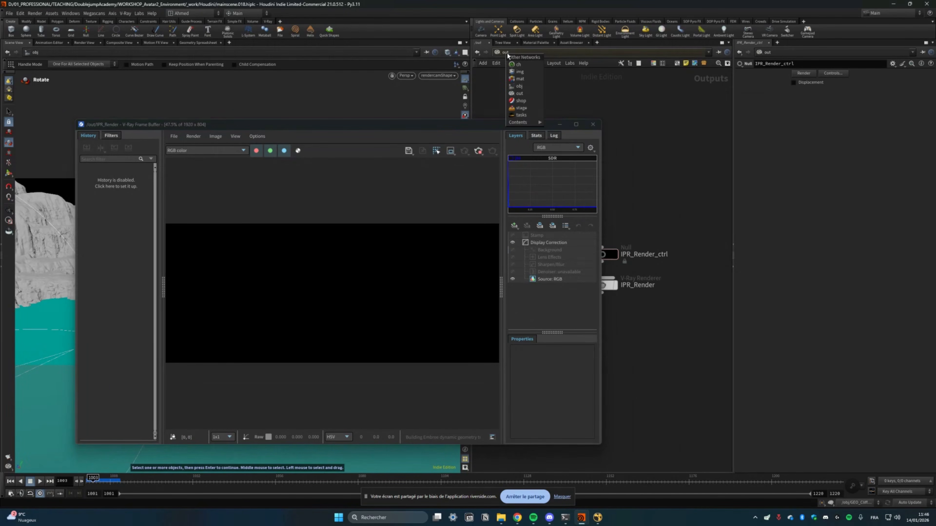
click(519, 85)
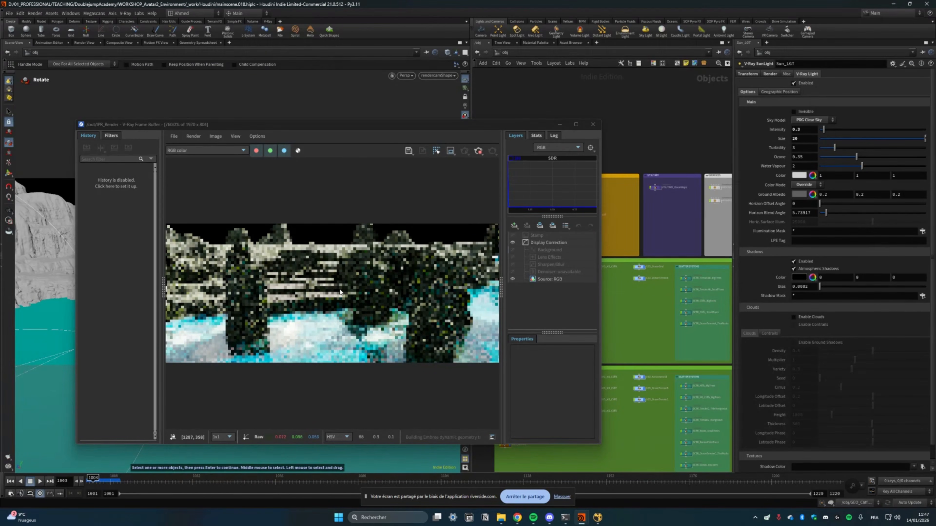
scroll(405, 297, down, 6)
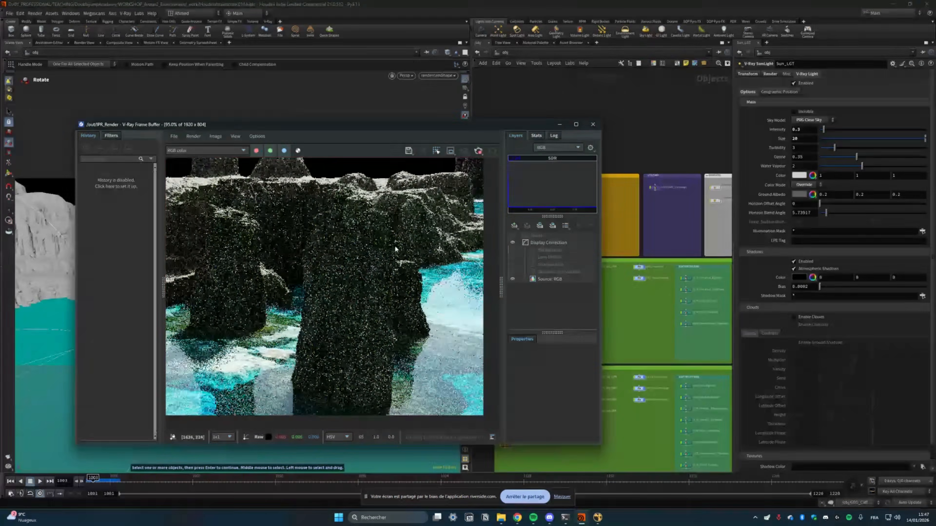
click(451, 150)
drag(407, 211, 290, 413)
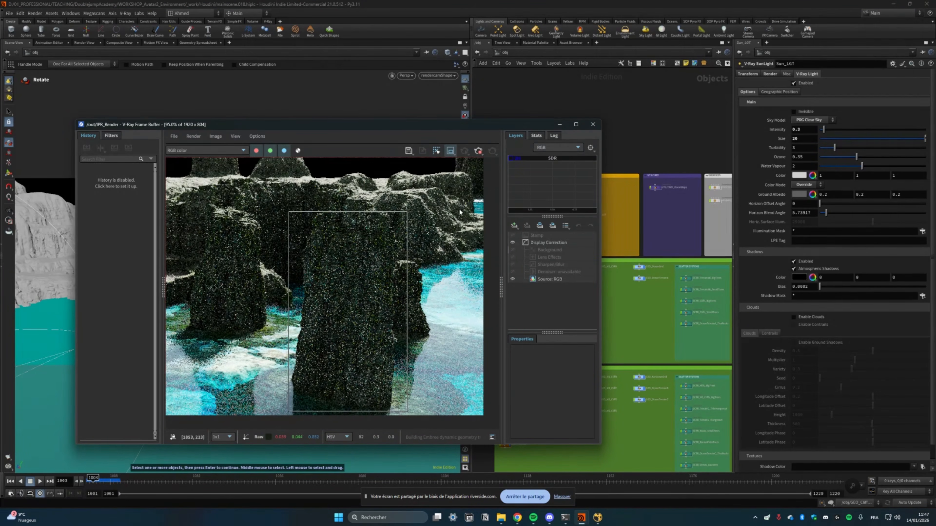
Open the Rock_Mtl material network in the mat context and move the frame buffer clear of it.
drag(447, 125, 394, 126)
click(506, 52)
click(517, 80)
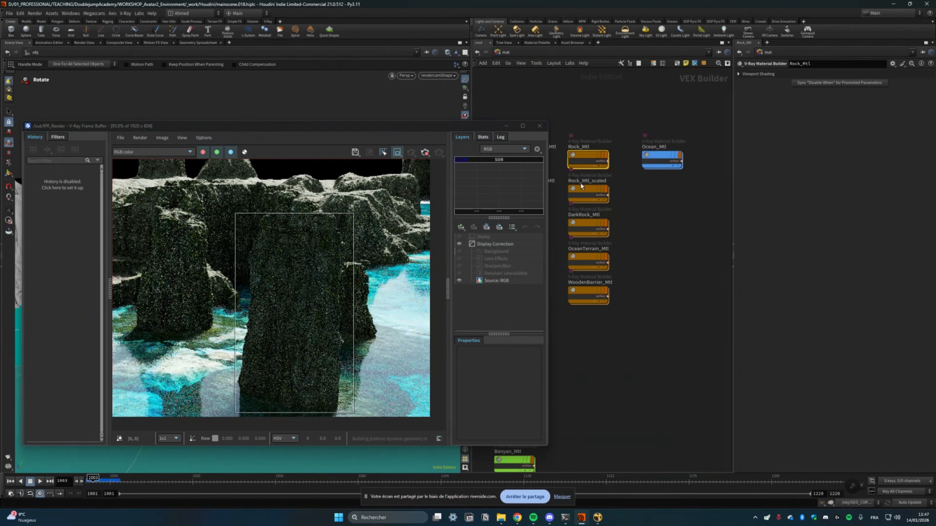
double_click(613, 180)
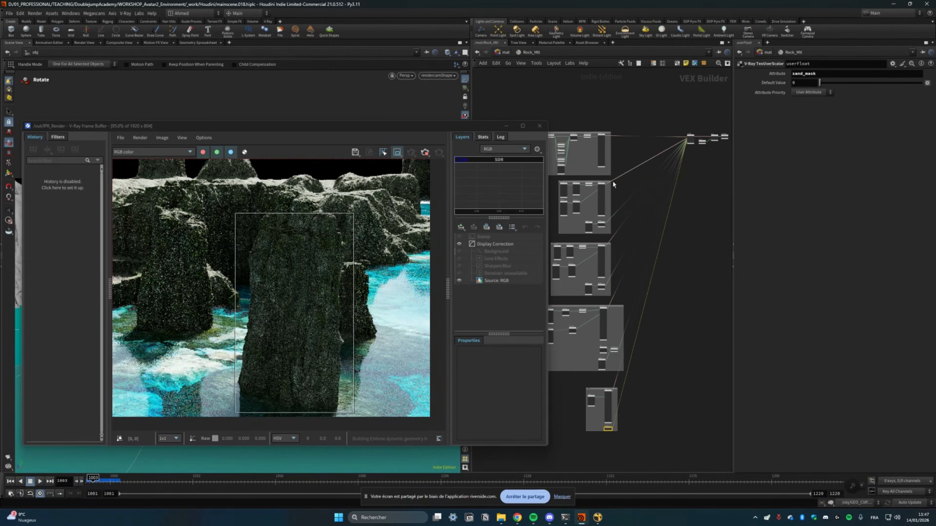
drag(452, 127, 387, 116)
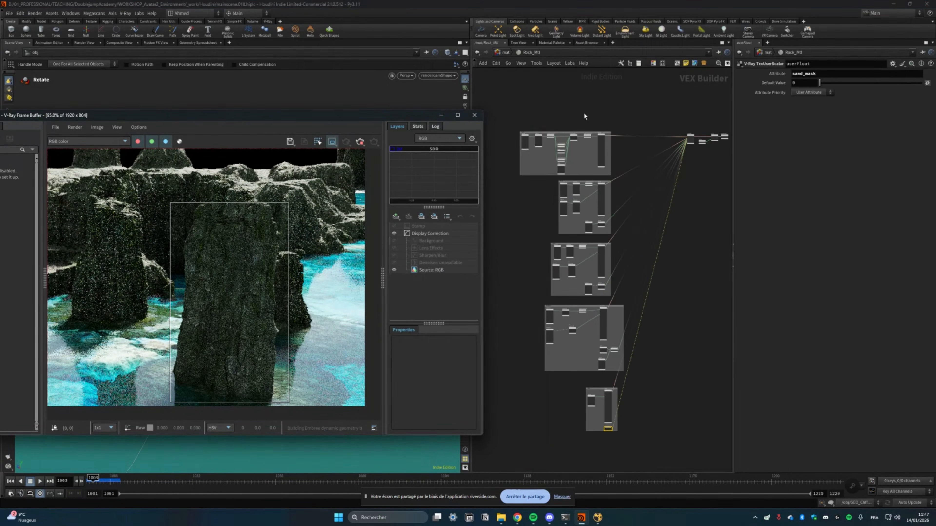
Inspect the BRDF layers of the blendMtl node in Rock_Mtl, from RockA through Sand.
middle_drag(594, 105, 620, 125)
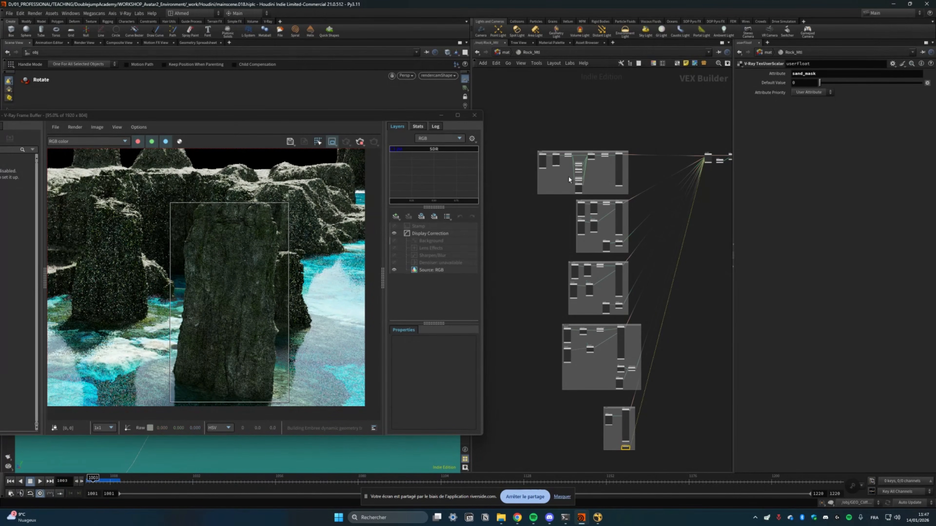
scroll(583, 196, up, 6)
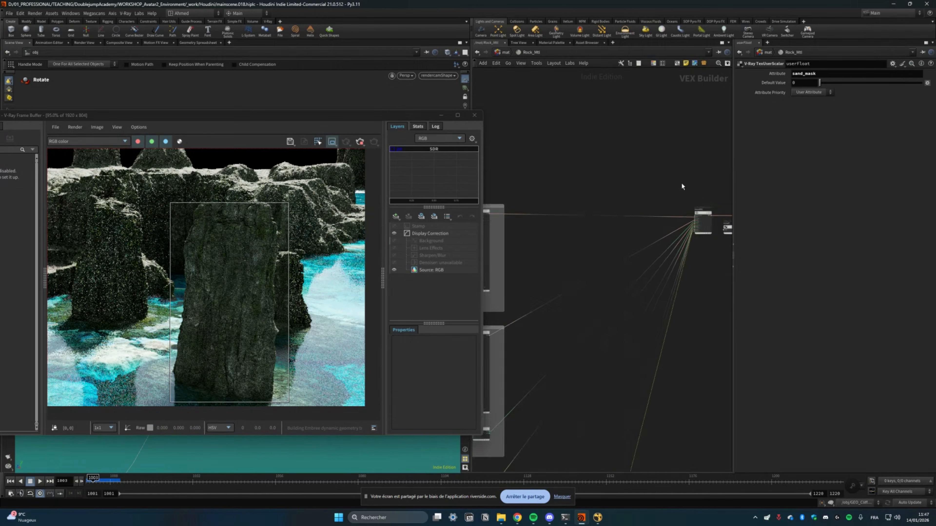
scroll(680, 182, down, 3)
scroll(575, 184, up, 3)
scroll(659, 195, down, 4)
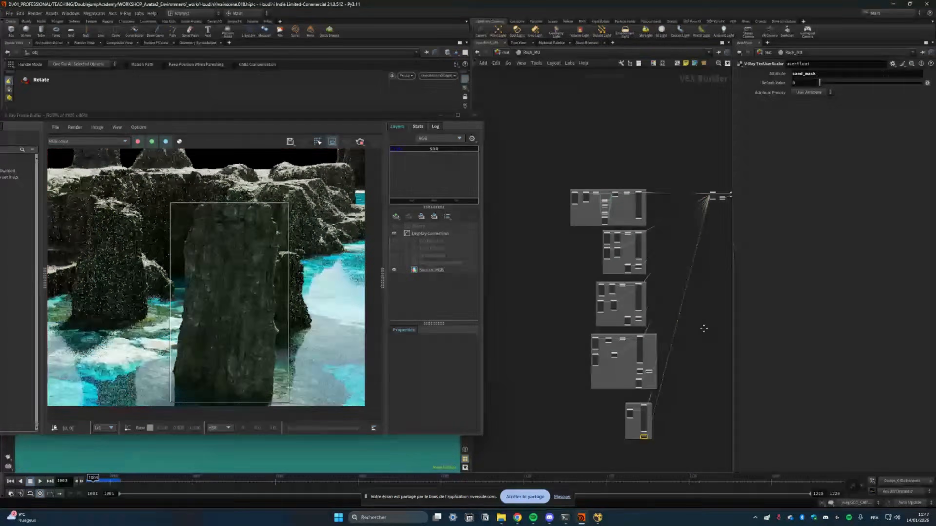
scroll(587, 168, up, 3)
click(588, 230)
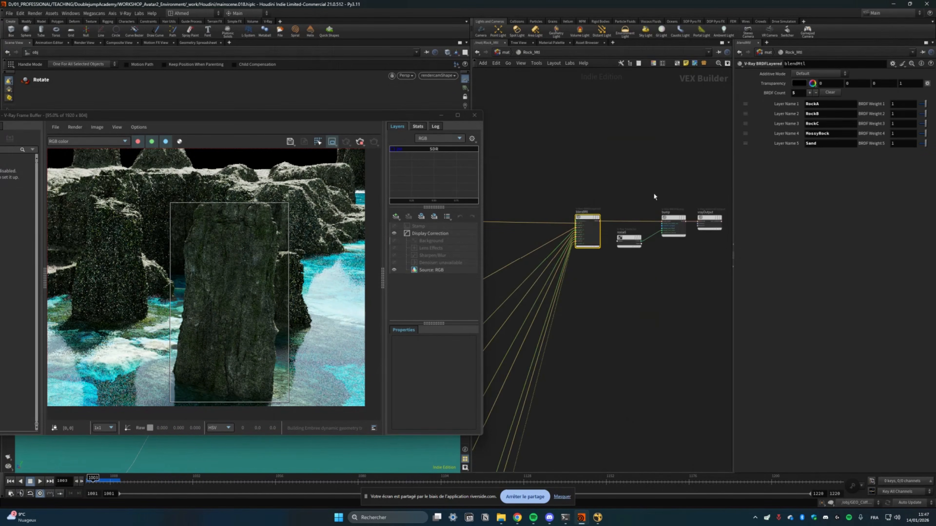
middle_drag(610, 152, 714, 141)
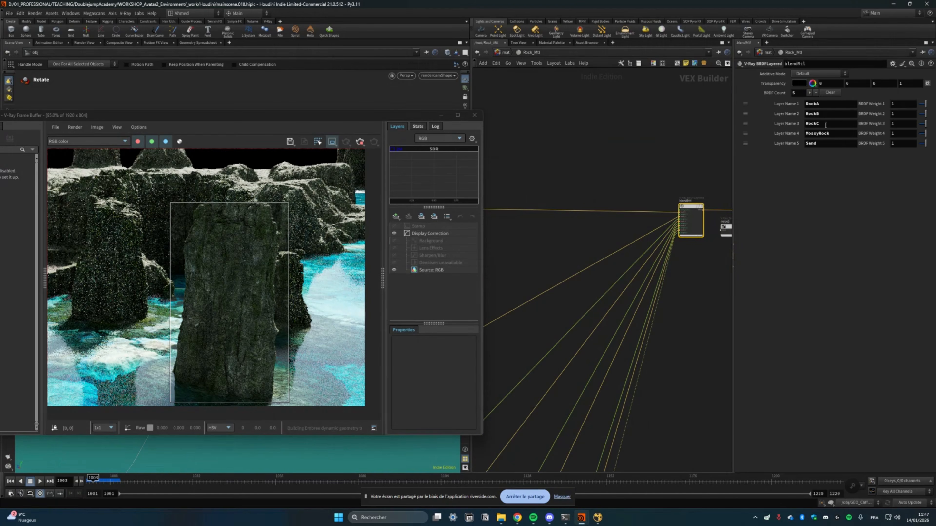
Examine the boxed node groups feeding blendMtl, selecting the uppermost group and the four texture nodes of the second.
scroll(553, 170, down, 5)
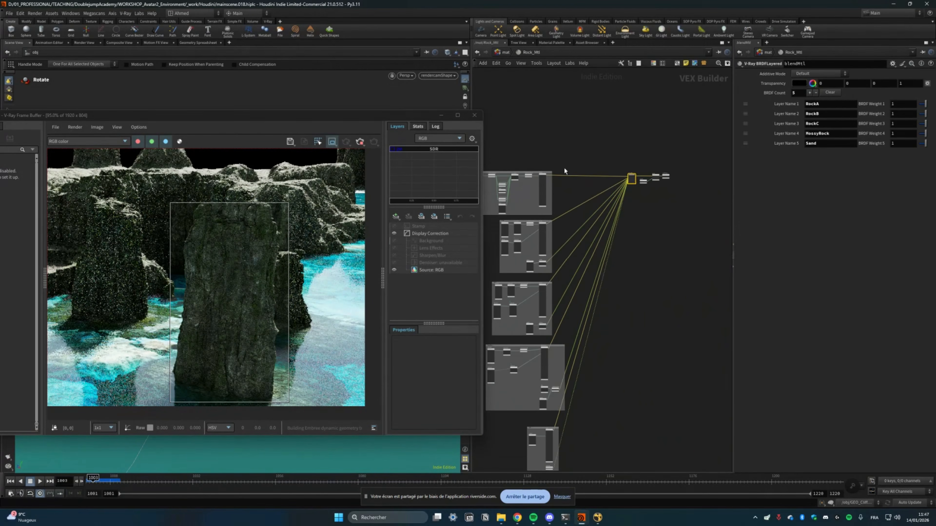
middle_drag(564, 167, 698, 183)
scroll(617, 162, up, 4)
middle_drag(518, 206, 555, 199)
scroll(545, 199, down, 2)
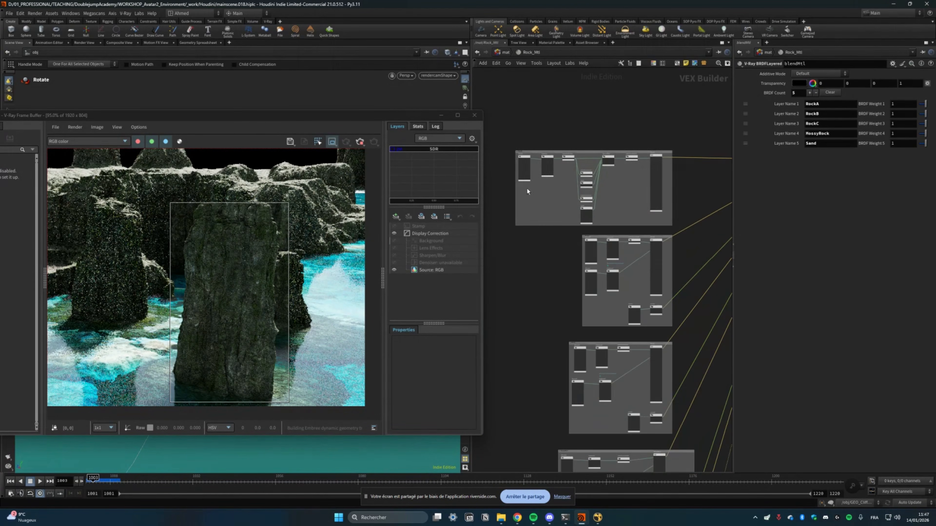
drag(514, 129, 692, 222)
drag(540, 308, 633, 251)
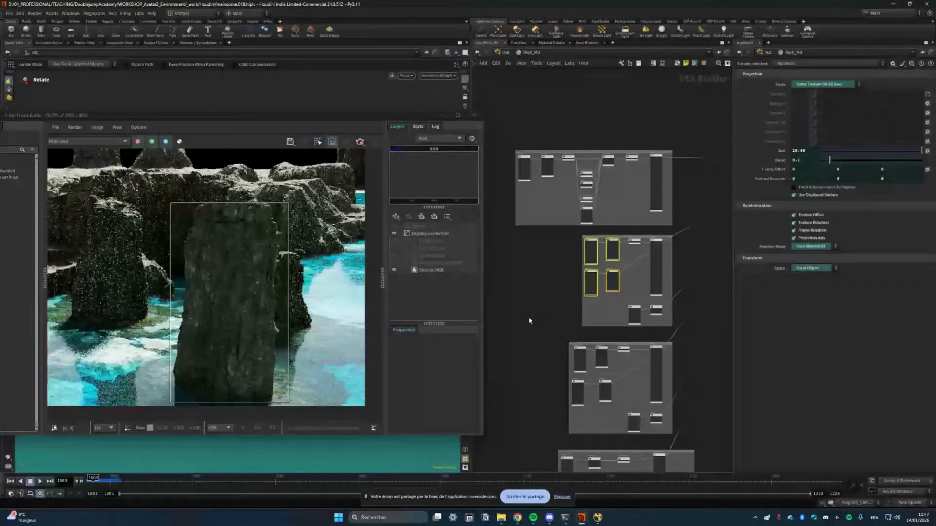
Examine the remaining boxed node groups of Rock_Mtl, from the third one down to the small lowest one, against blendMtl's layer list.
drag(523, 338, 608, 423)
middle_drag(554, 307, 505, 303)
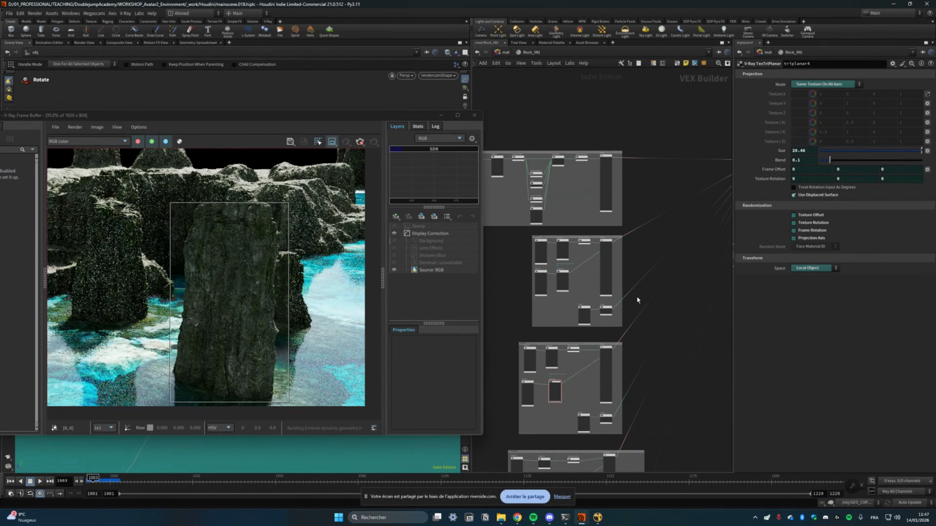
middle_drag(636, 297, 619, 301)
middle_drag(623, 241, 600, 258)
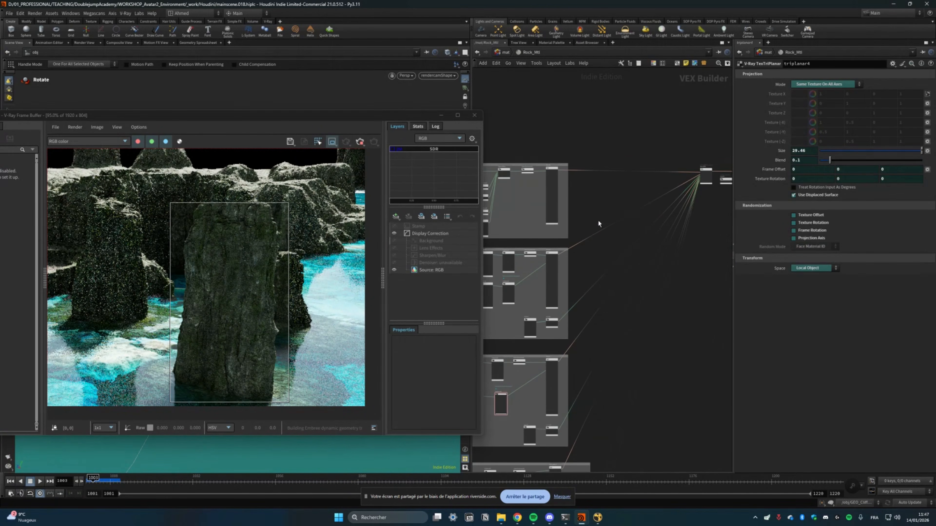
click(705, 178)
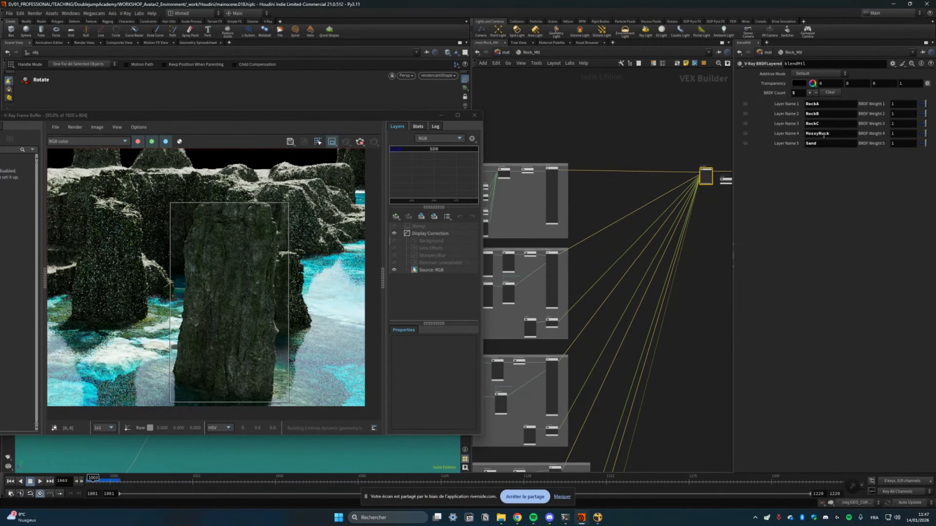
middle_drag(716, 356, 671, 262)
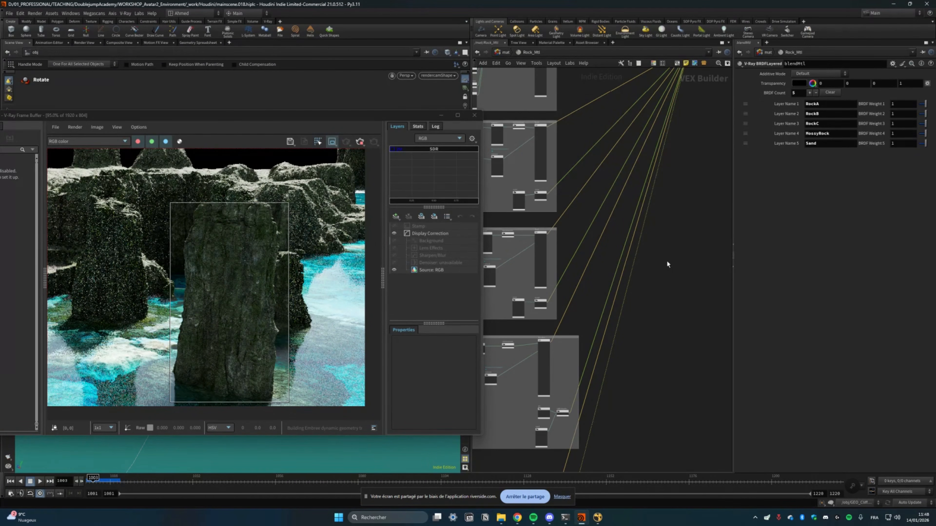
scroll(662, 290, up, 3)
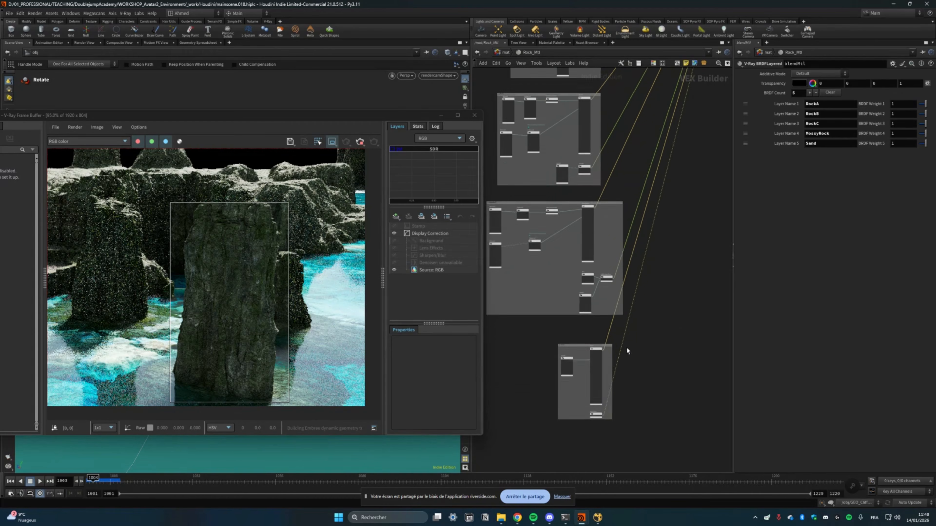
scroll(612, 353, up, 5)
scroll(680, 292, down, 6)
Restrict the interactive render to a region around the pale sandy terraces behind the water.
middle_drag(92, 238, 290, 255)
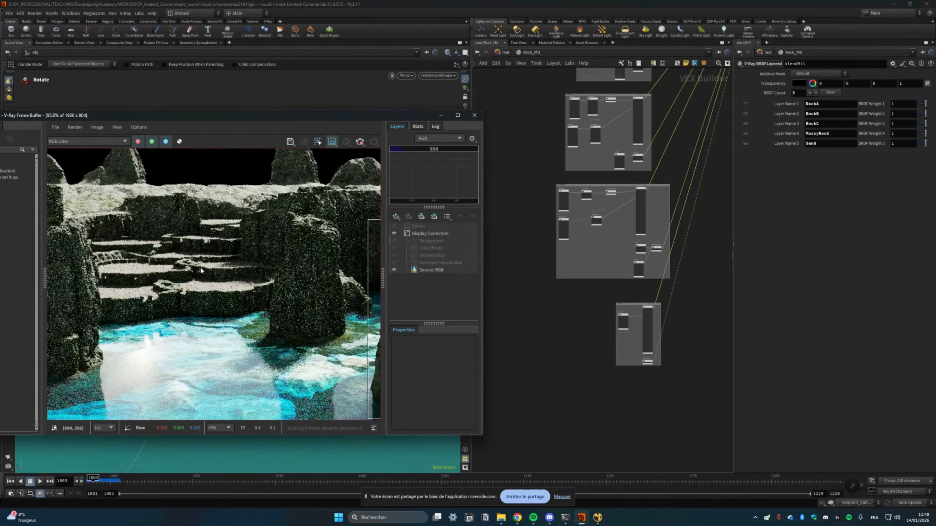
middle_drag(201, 271, 255, 263)
scroll(221, 276, up, 1)
drag(112, 265, 269, 318)
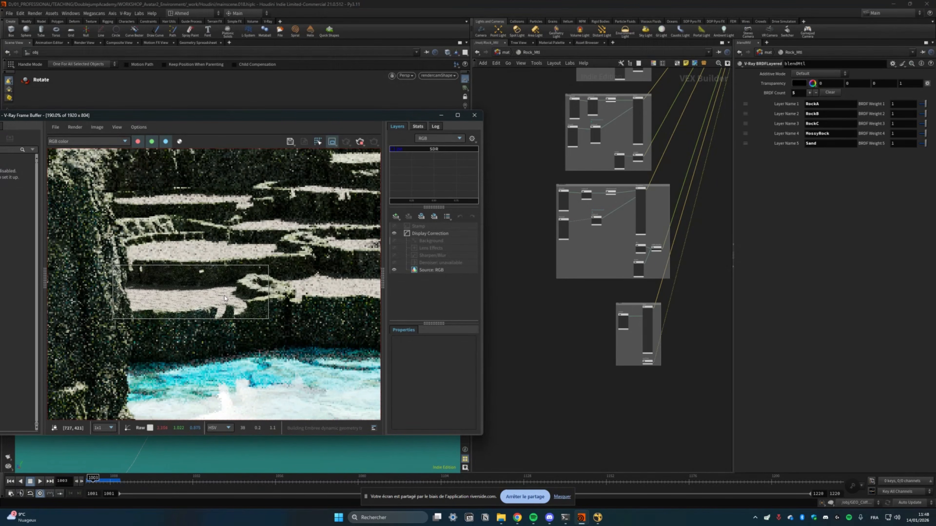
drag(120, 229, 327, 301)
Bring blendMtl back into view and redraw the render region around the foreground rock pillar.
middle_drag(701, 240, 605, 358)
middle_drag(719, 167, 651, 265)
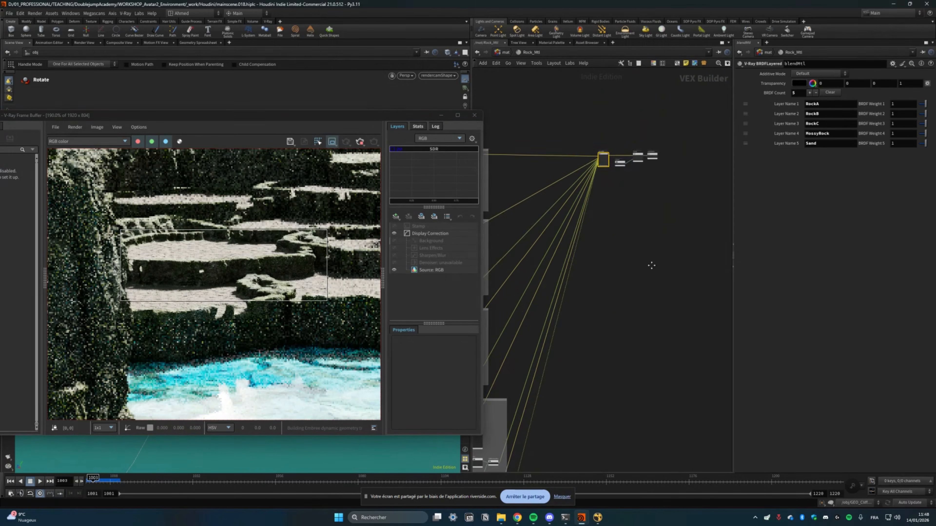
middle_drag(622, 183, 603, 256)
scroll(313, 271, down, 1)
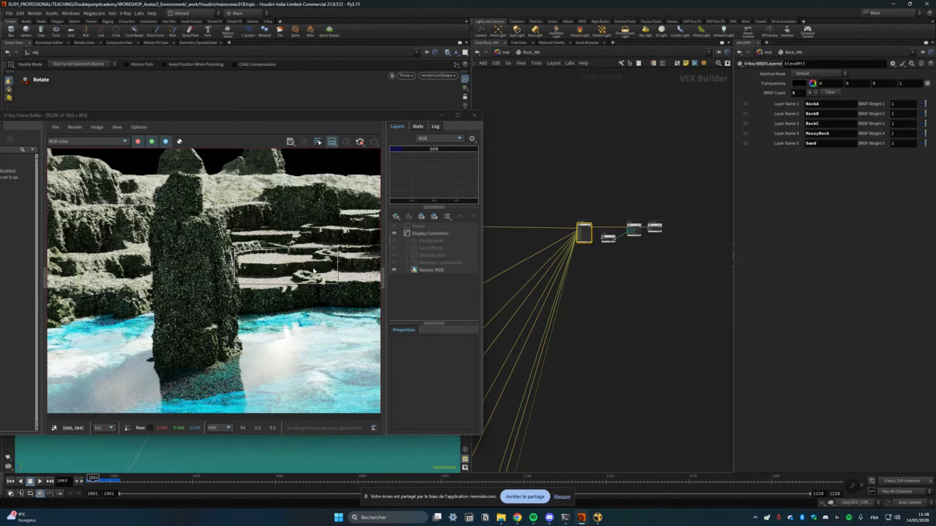
drag(176, 211, 290, 408)
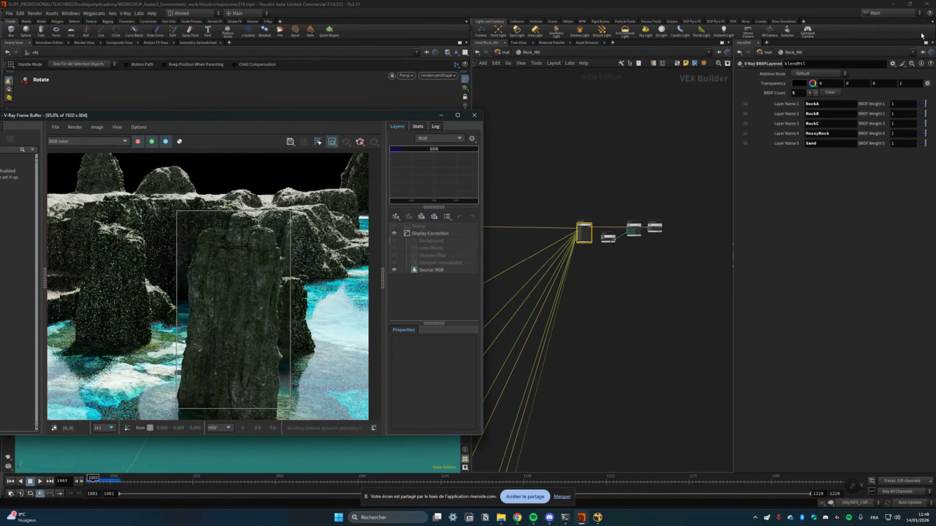
Set the BRDF weights of blendMtl's Sand, MossyRock, RockC and RockB layers to 0, leaving only RockA active.
click(903, 143)
text(0)
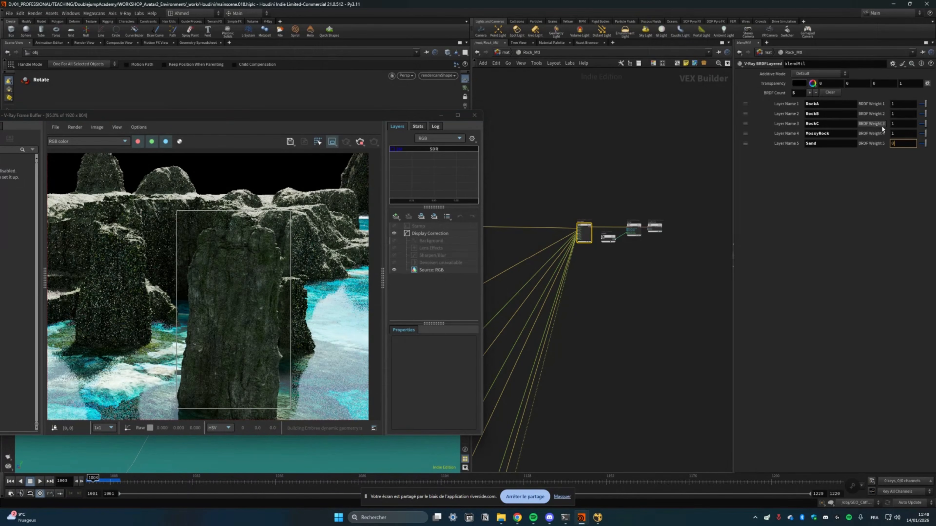
click(903, 133)
text(0)
click(903, 123)
text(0)
click(899, 114)
text(0)
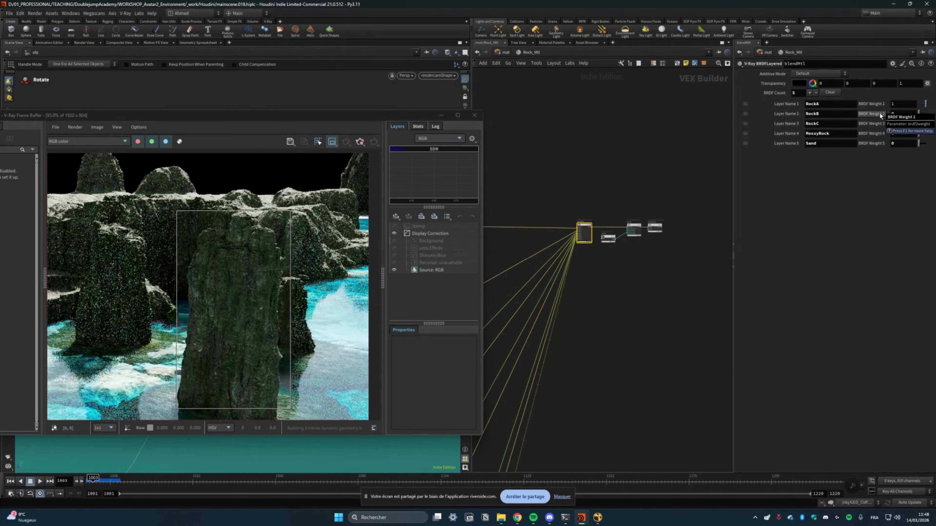
Redraw the render region tightly around the full foreground pillar and inspect the RockA layer on its own.
scroll(582, 222, up, 2)
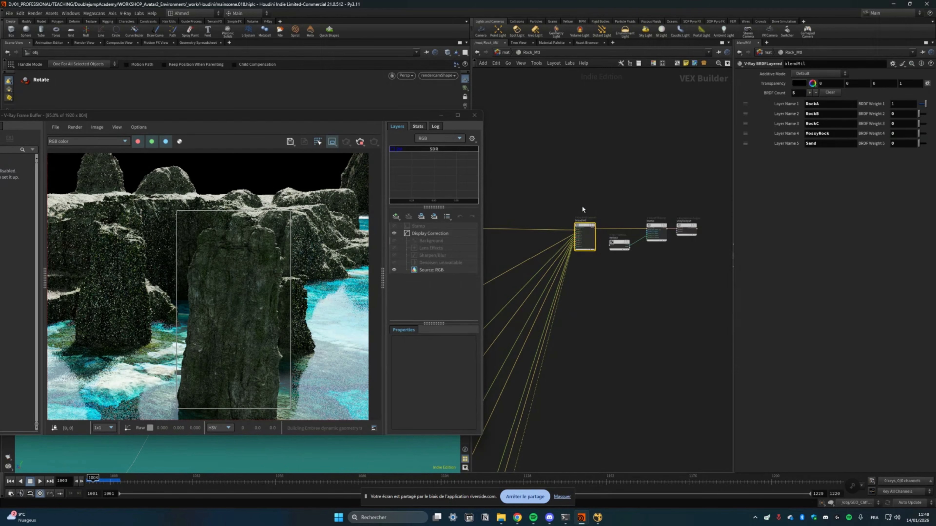
scroll(583, 209, up, 2)
drag(291, 254, 140, 346)
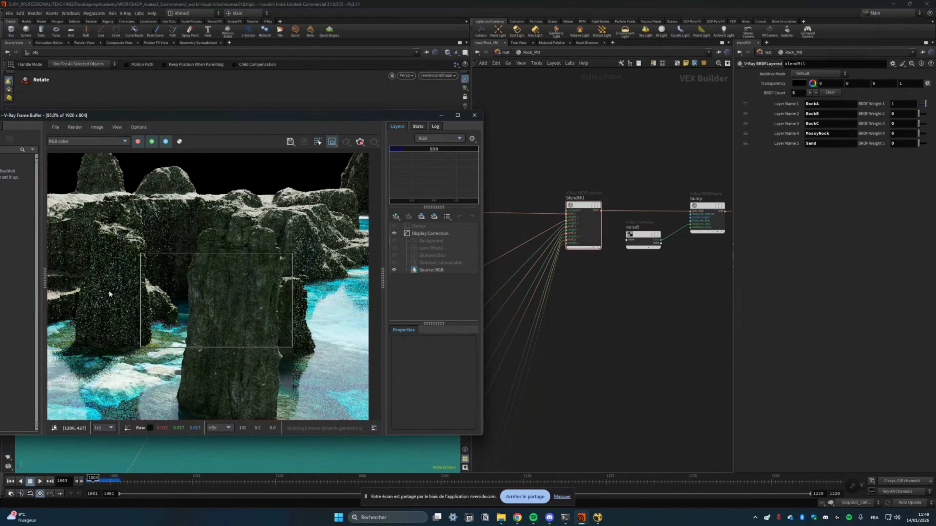
middle_drag(268, 246, 296, 221)
drag(319, 187, 209, 395)
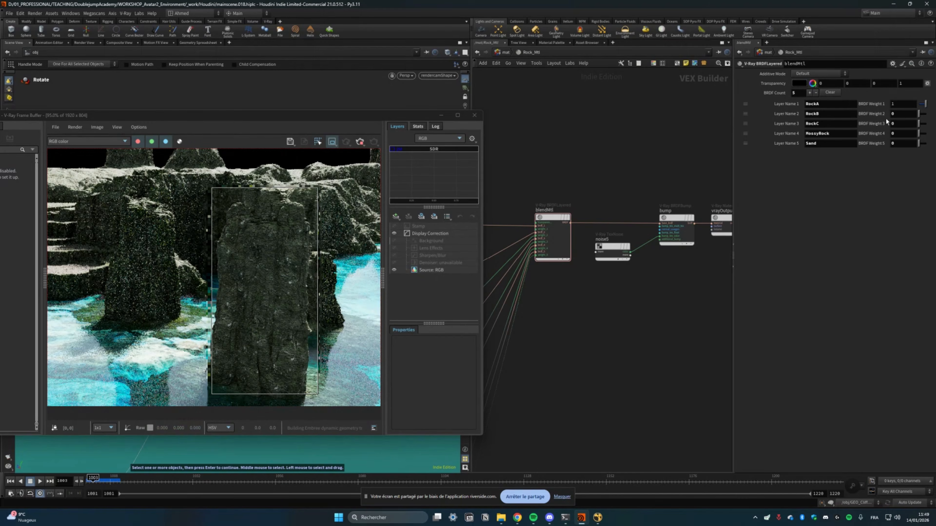
scroll(280, 253, up, 3)
scroll(289, 267, down, 3)
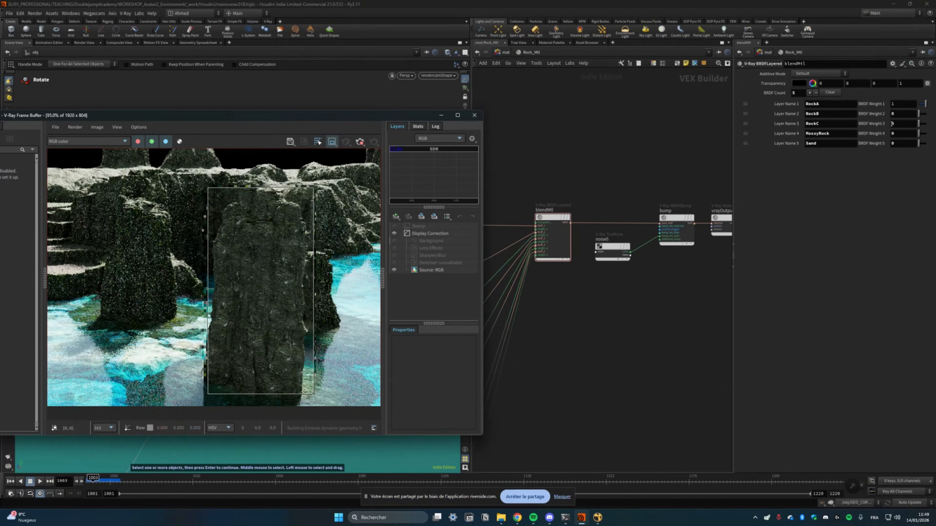
Set the RockB layer's BRDF weight to 1 and check the blend on the foreground pillar.
click(905, 113)
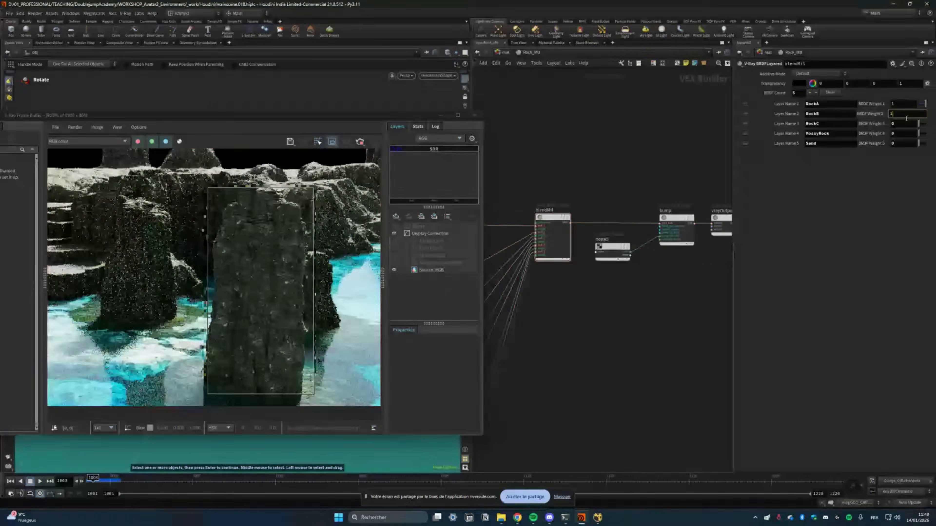
text(1)
key(Return)
middle_drag(232, 288, 243, 290)
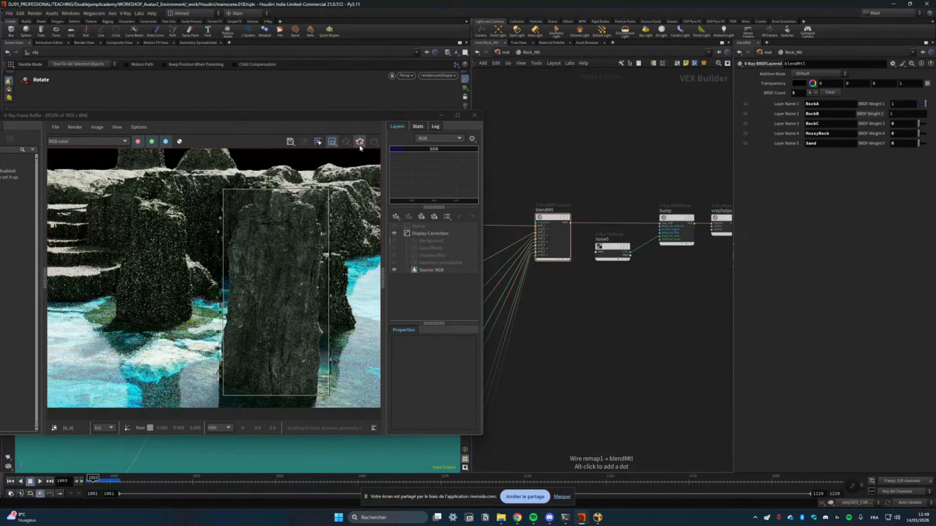
Move the frame buffer to expose its full toolbar and stop the interactive render.
drag(276, 121, 365, 120)
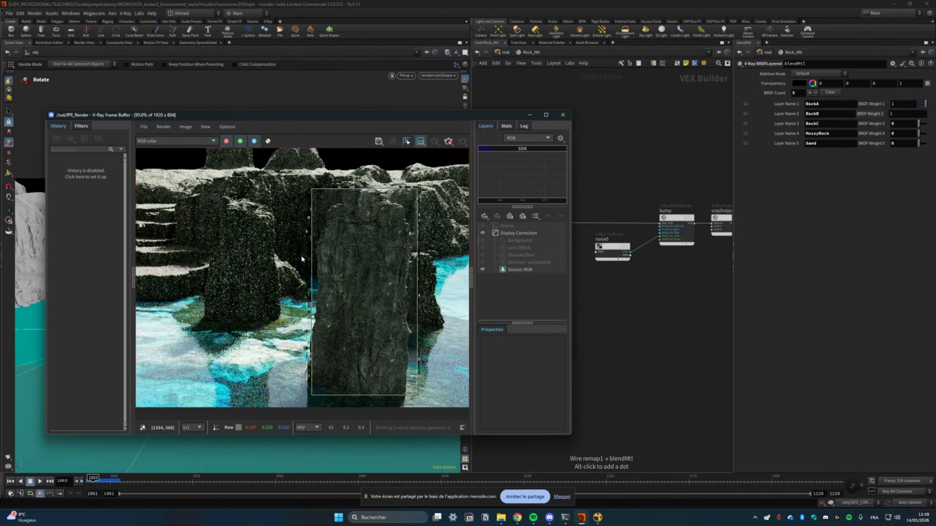
click(448, 142)
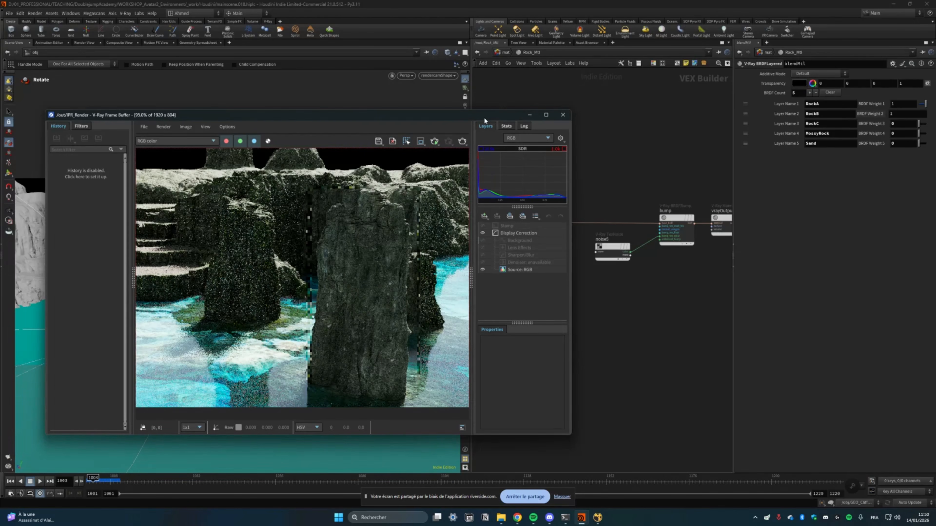
drag(484, 117, 461, 122)
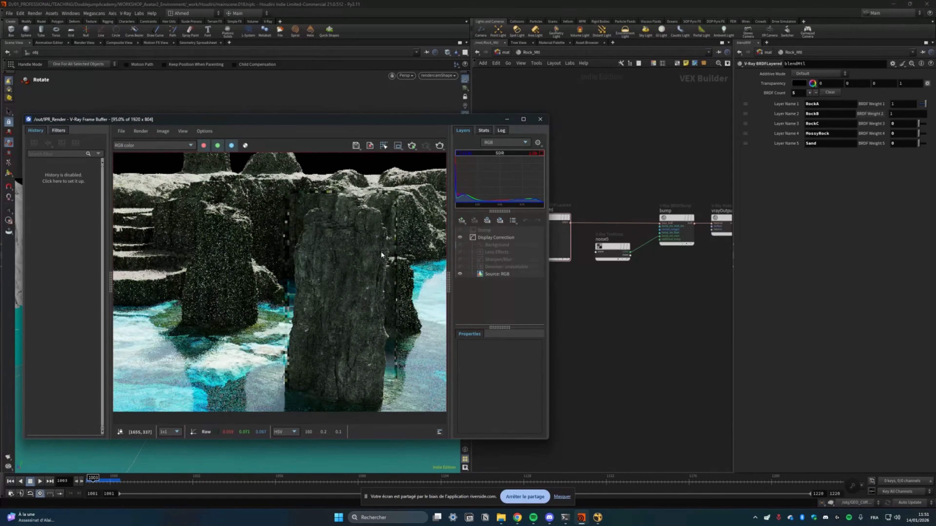
middle_drag(280, 219, 320, 227)
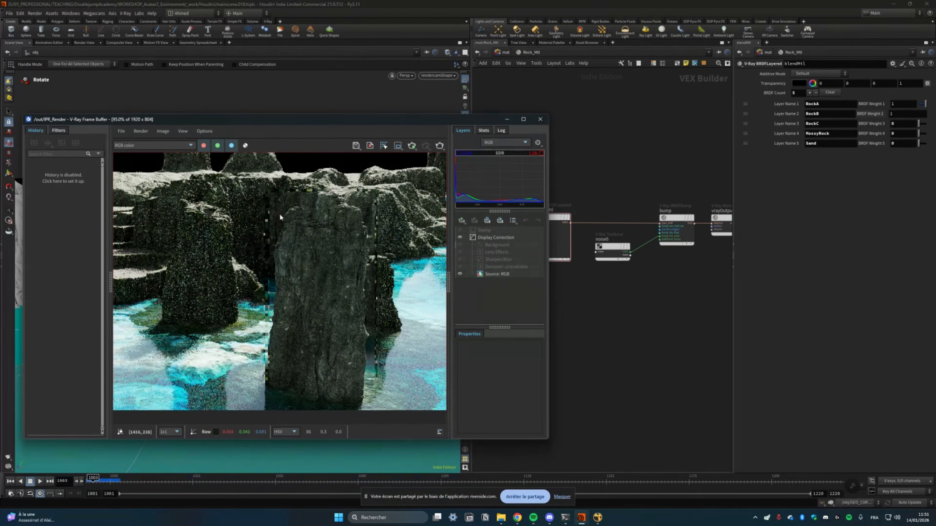
Narrow the frame buffer window clear of the material network, collapse its side panels and fit the whole image inside it.
middle_drag(595, 315, 623, 321)
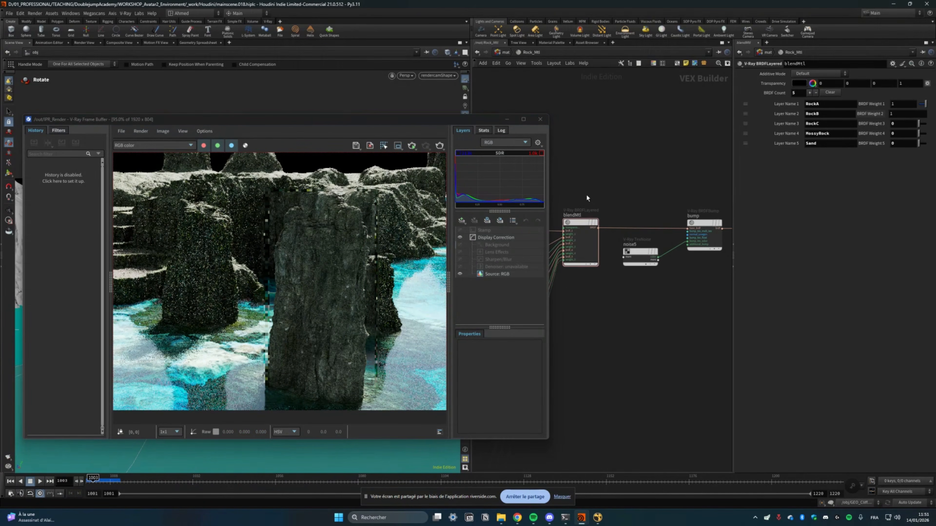
middle_drag(597, 189, 626, 169)
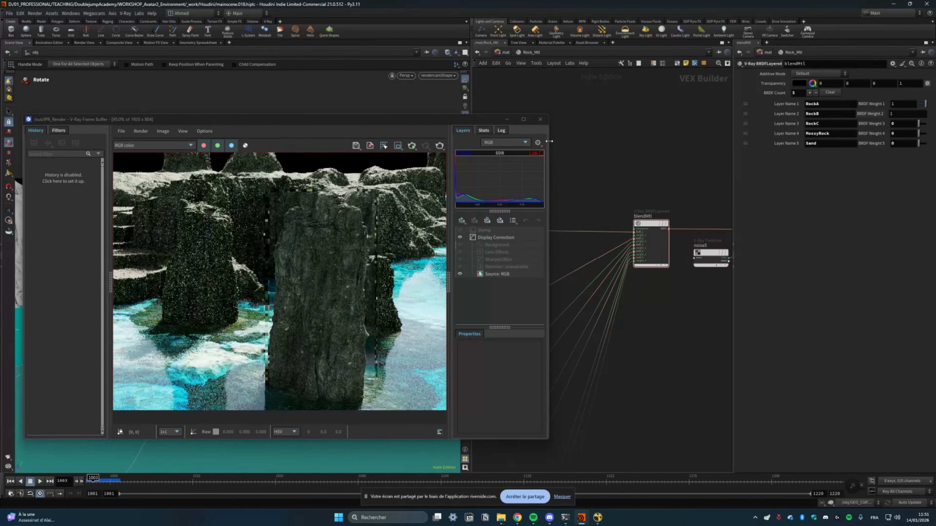
drag(548, 166, 446, 166)
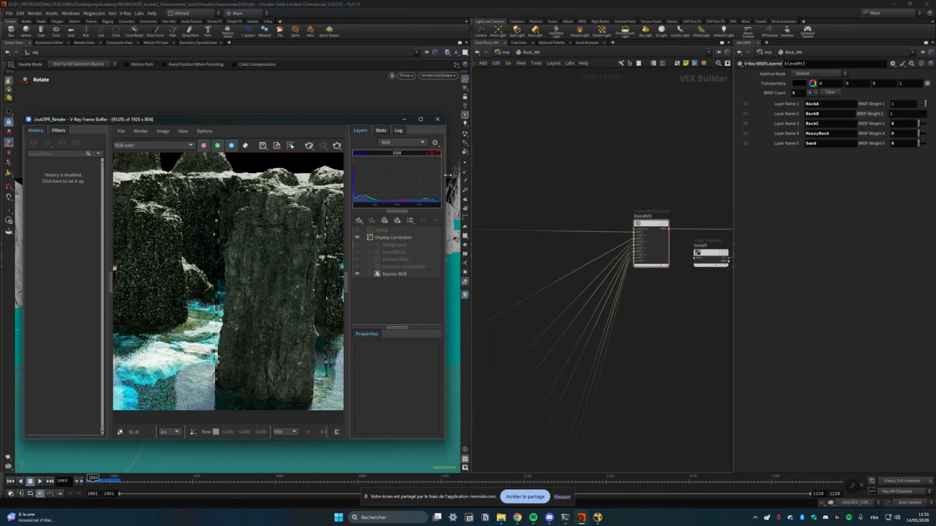
drag(345, 281, 409, 281)
key(f)
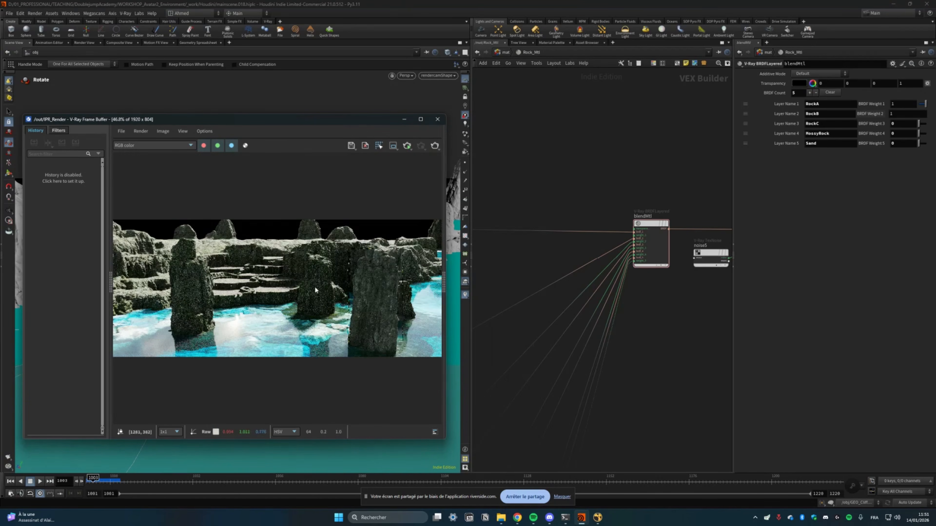
drag(110, 284, 55, 285)
key(f)
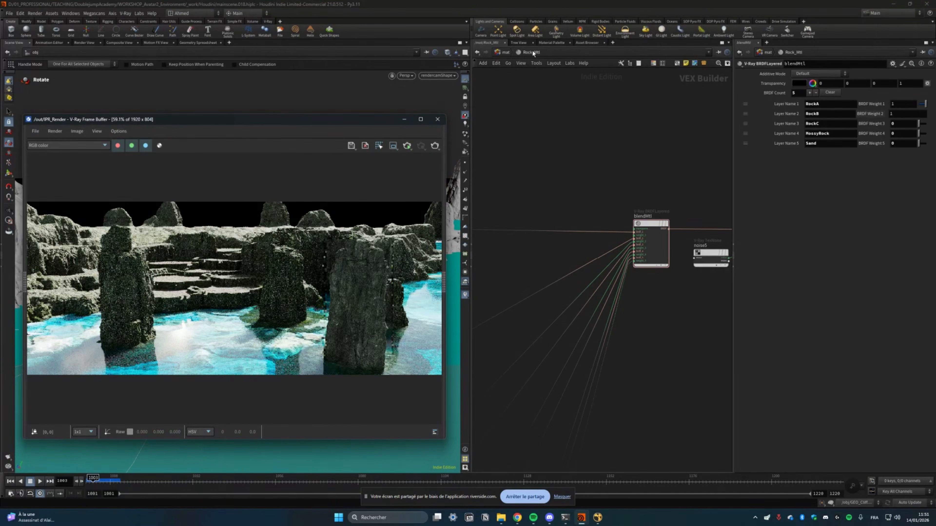
Leave Rock_Mtl, return to the object network and frame all of its node groups.
click(504, 53)
click(503, 53)
click(518, 85)
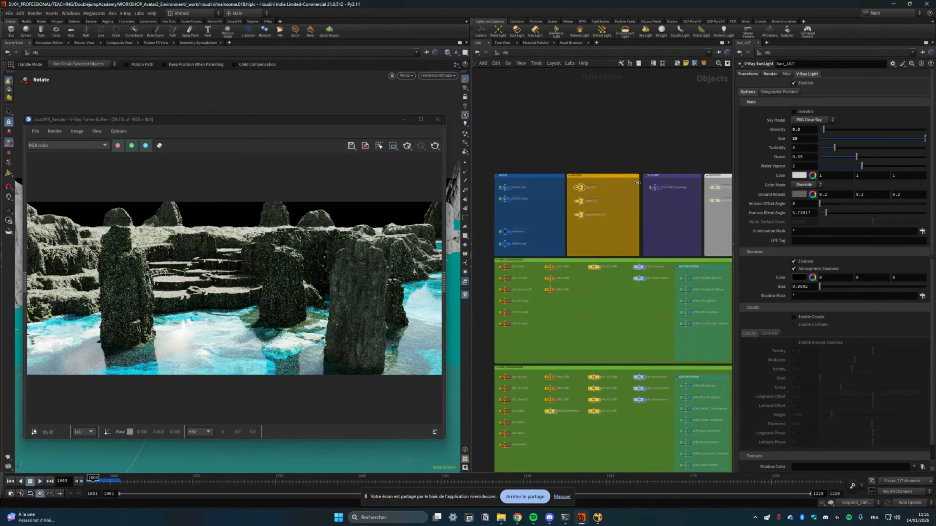
key(f)
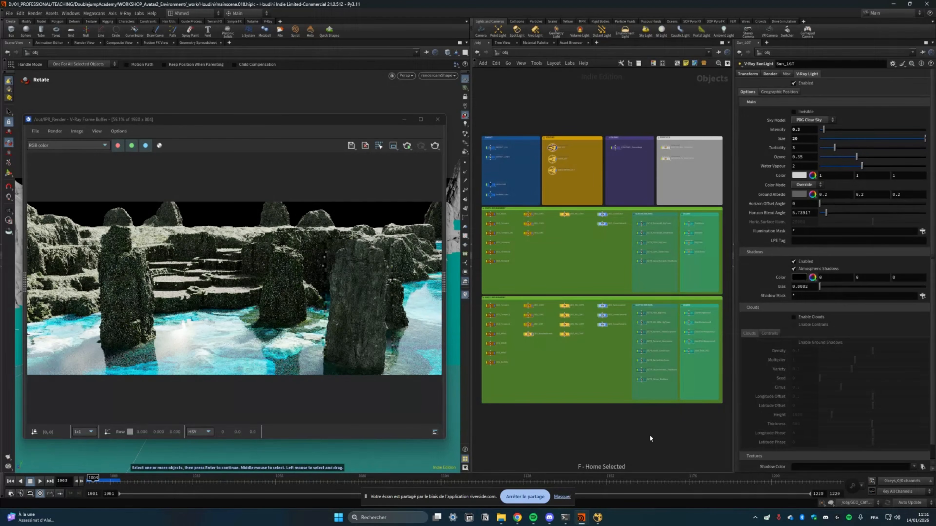
Examine the LIGHTING group, inspecting the V-Ray settings of Sun_LGT and Dome_LGT.
scroll(576, 180, up, 5)
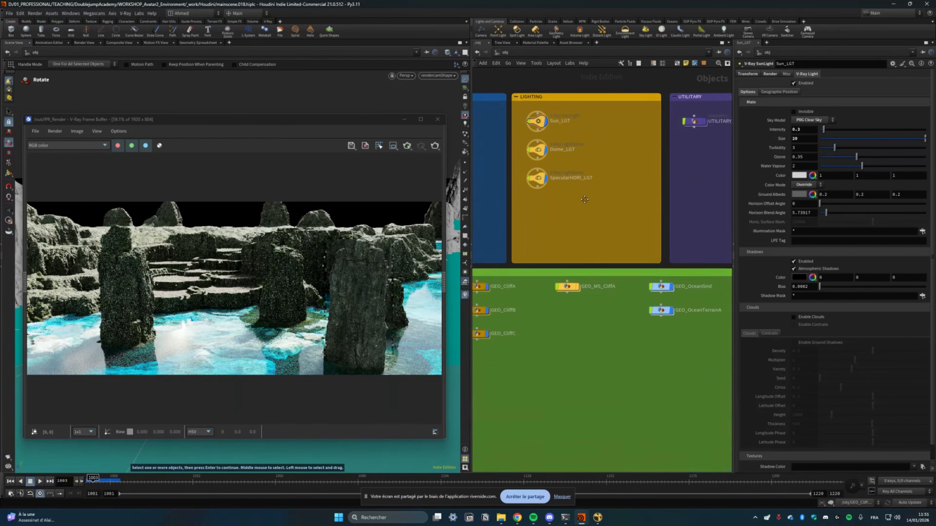
middle_drag(595, 268, 584, 289)
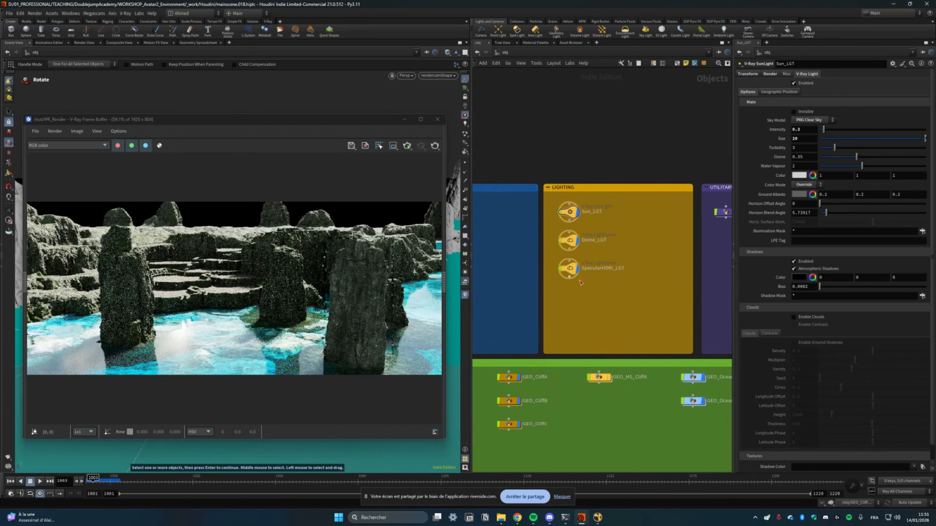
middle_drag(615, 257, 631, 266)
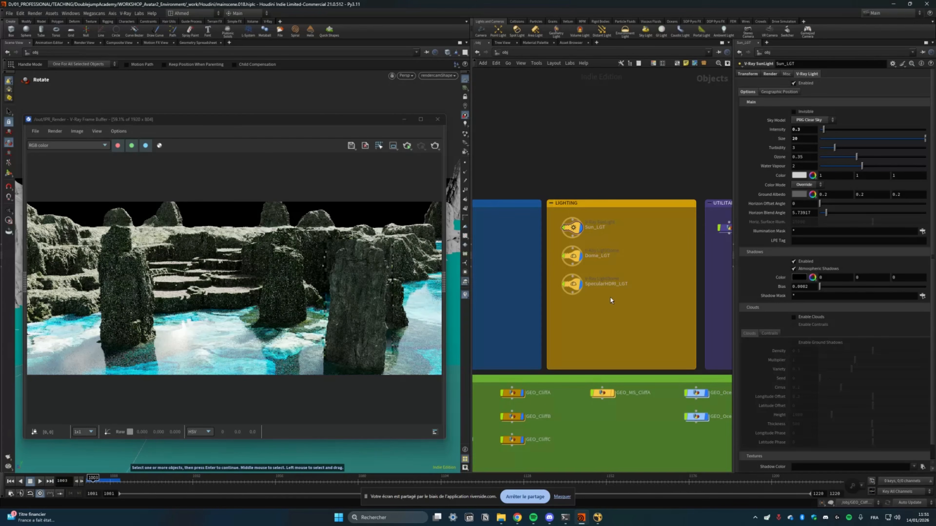
click(572, 256)
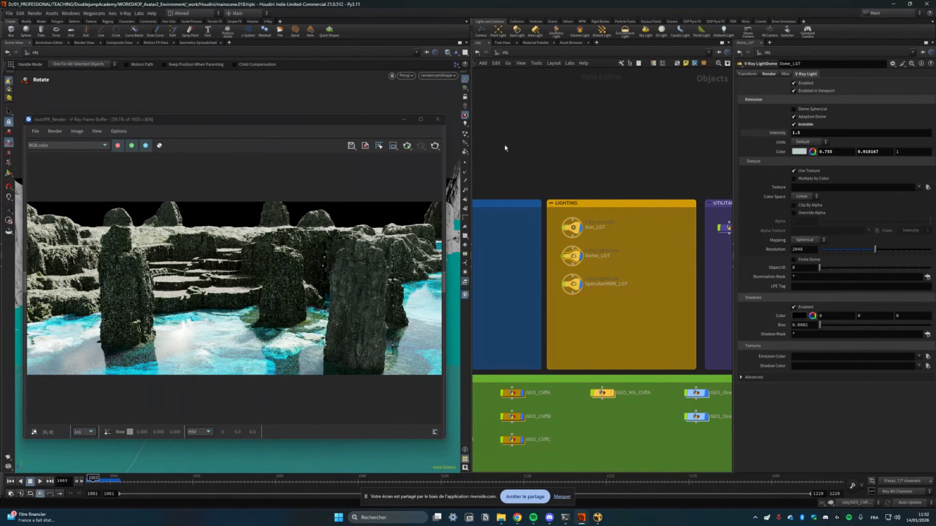
scroll(585, 236, up, 3)
click(566, 224)
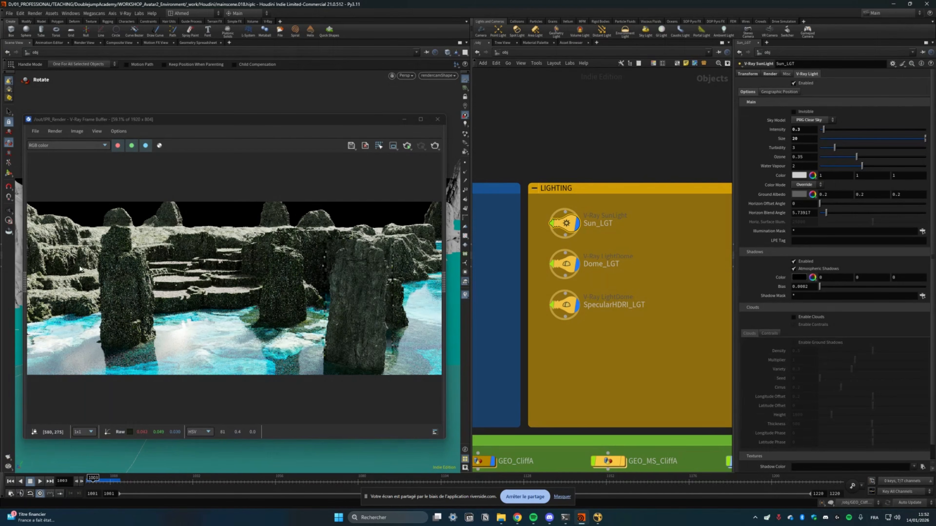
drag(644, 239, 536, 201)
drag(651, 280, 536, 252)
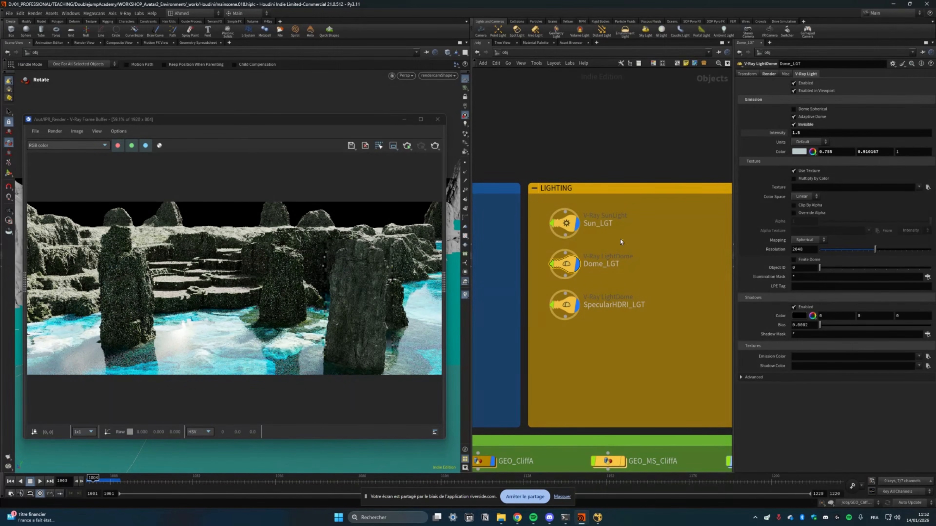
Compare Sun_LGT and Dome_LGT again, and inspect the texture and advanced contribution settings of SpecularHDRI_LGT.
drag(620, 242, 536, 211)
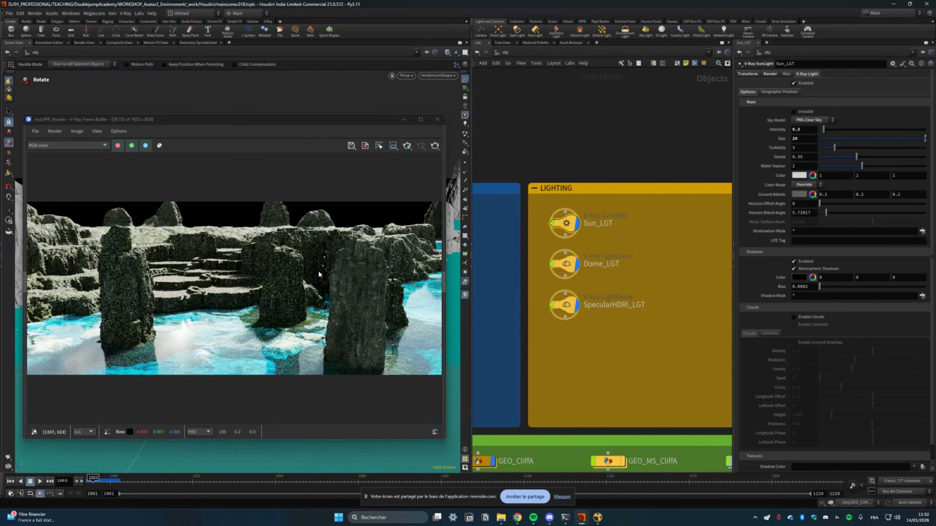
click(623, 284)
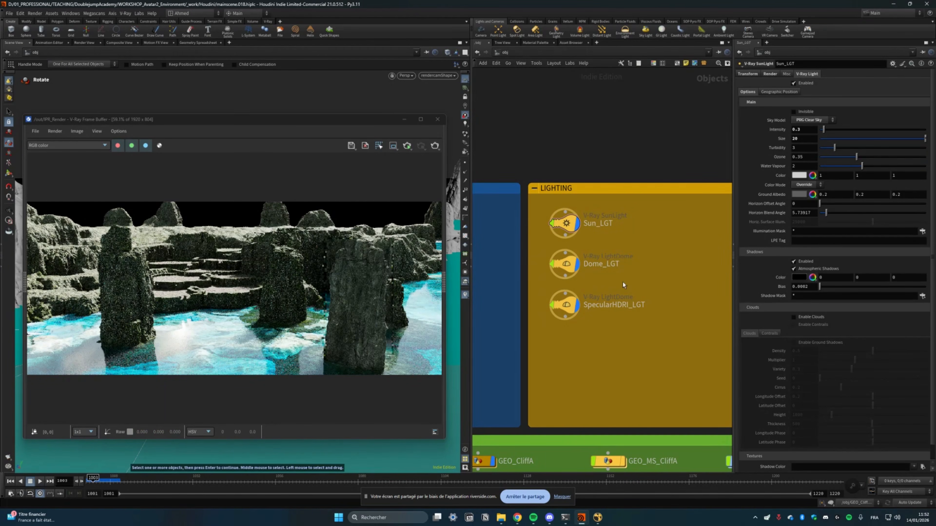
drag(622, 282, 540, 247)
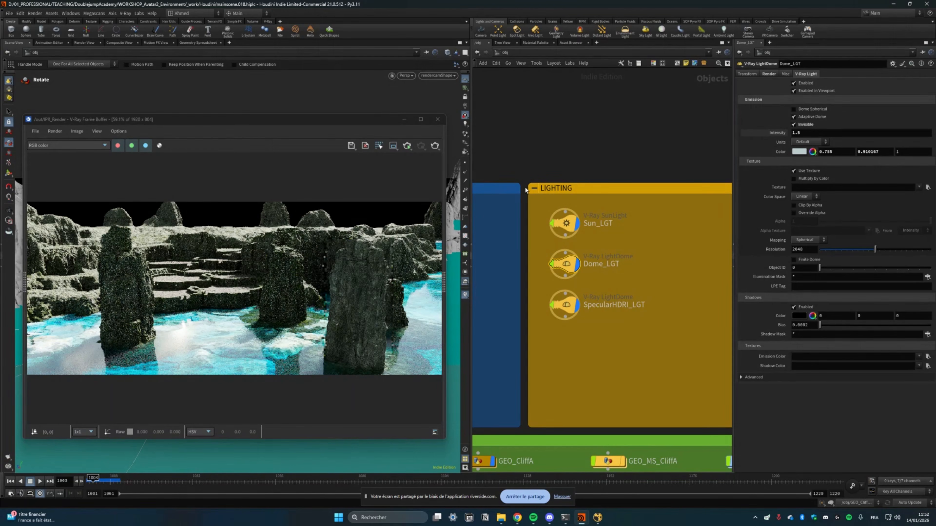
drag(661, 281, 537, 205)
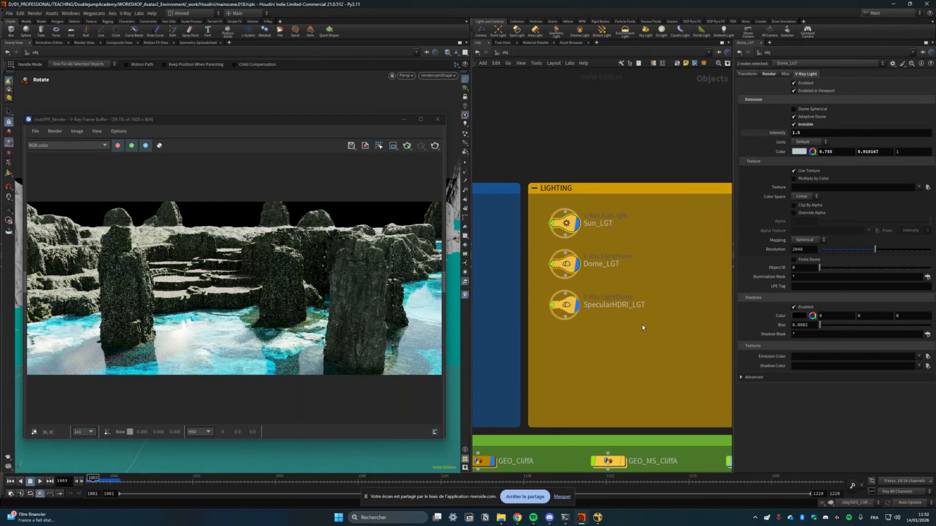
drag(663, 326, 539, 285)
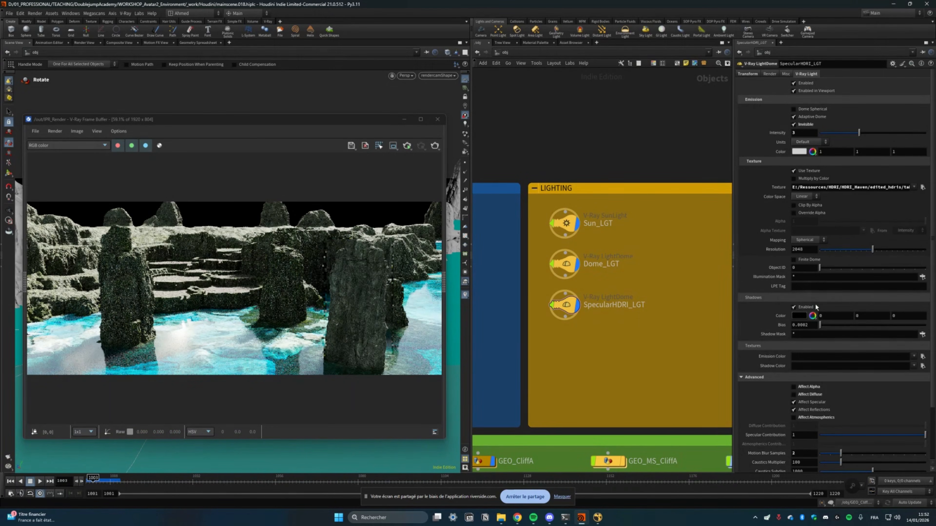
scroll(806, 305, down, 1)
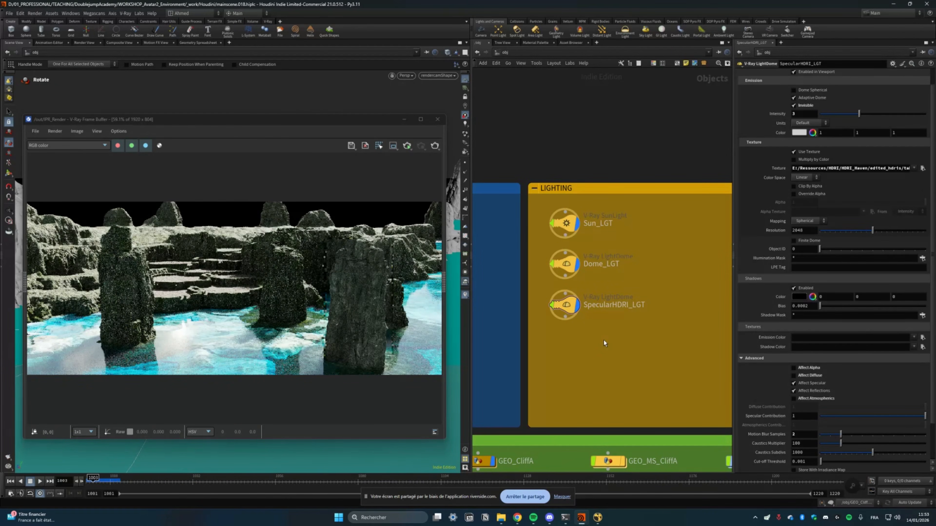
middle_drag(602, 337, 591, 349)
drag(661, 346, 641, 338)
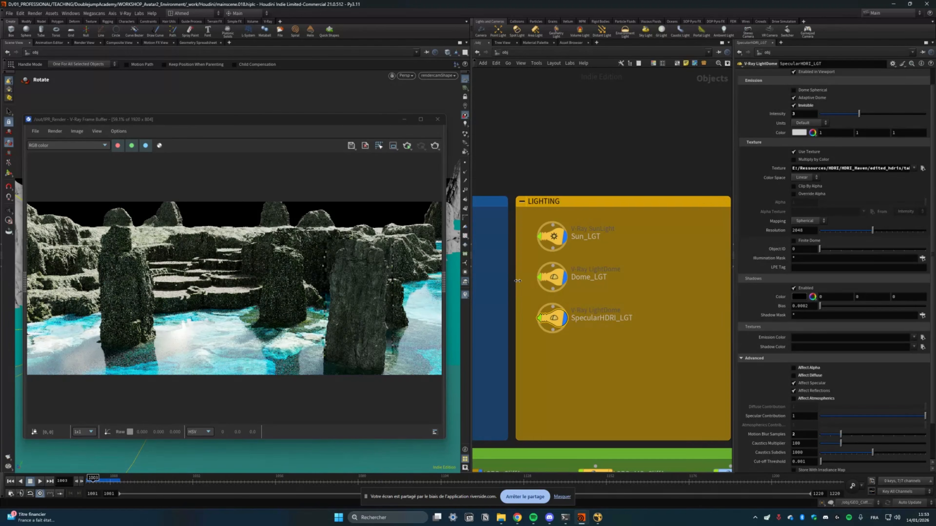
Minimise the frame buffer and turn on viewport display for all scatter system nodes in both green groups.
scroll(576, 320, down, 10)
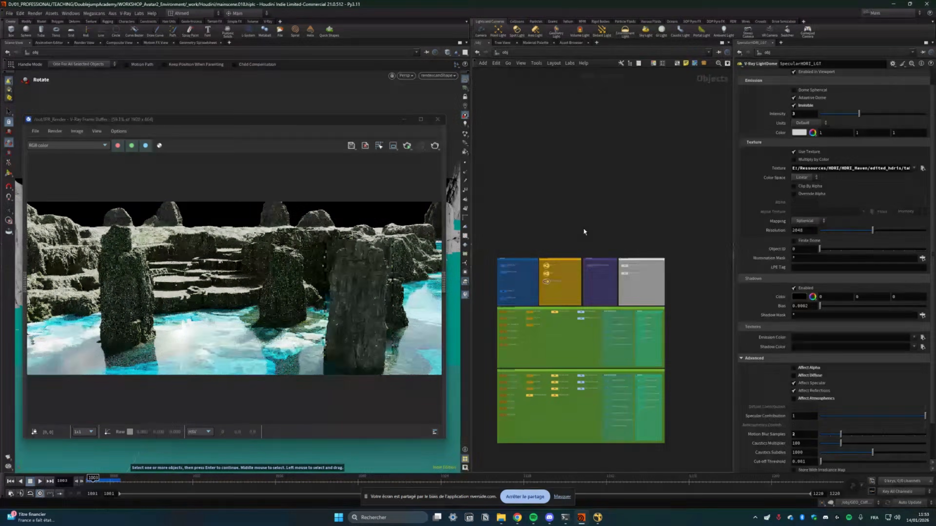
key(h)
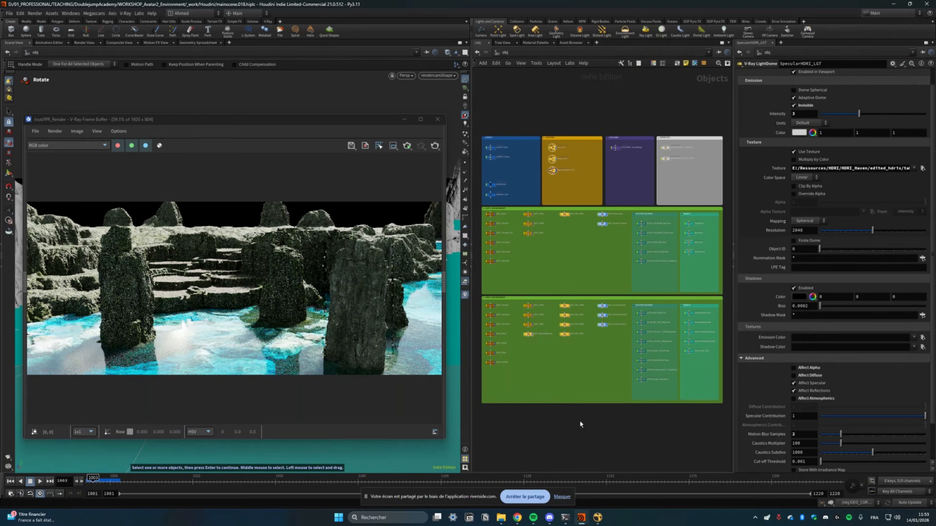
scroll(542, 332, up, 4)
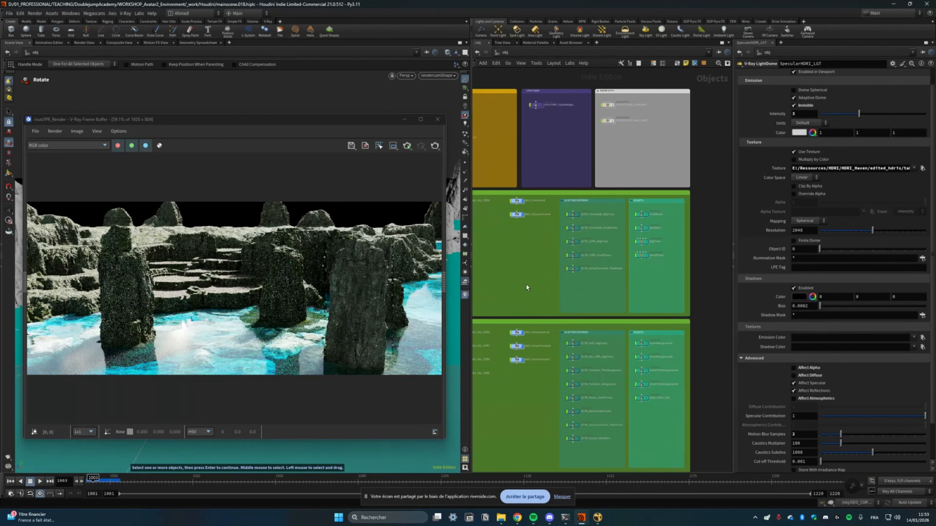
scroll(527, 287, up, 3)
click(404, 119)
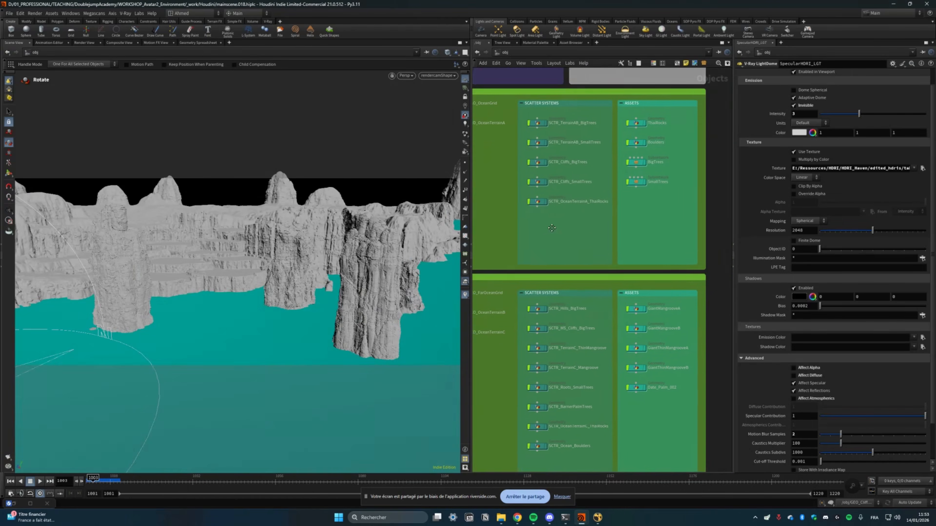
scroll(552, 228, down, 2)
drag(589, 428, 564, 127)
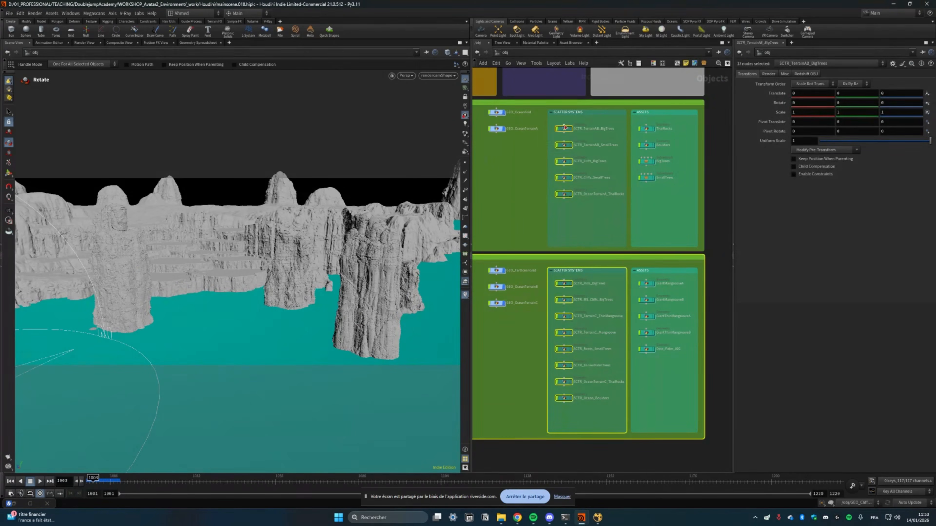
mouse_move(571, 130)
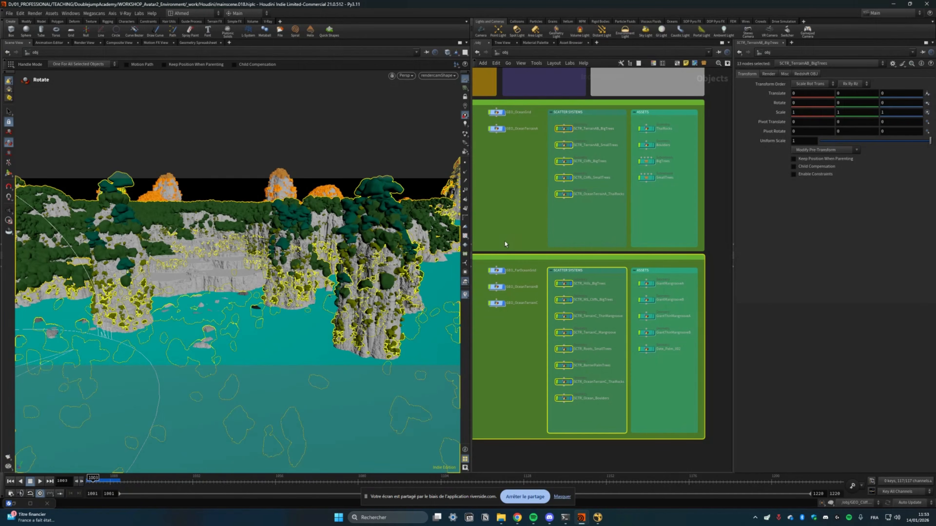
click(519, 220)
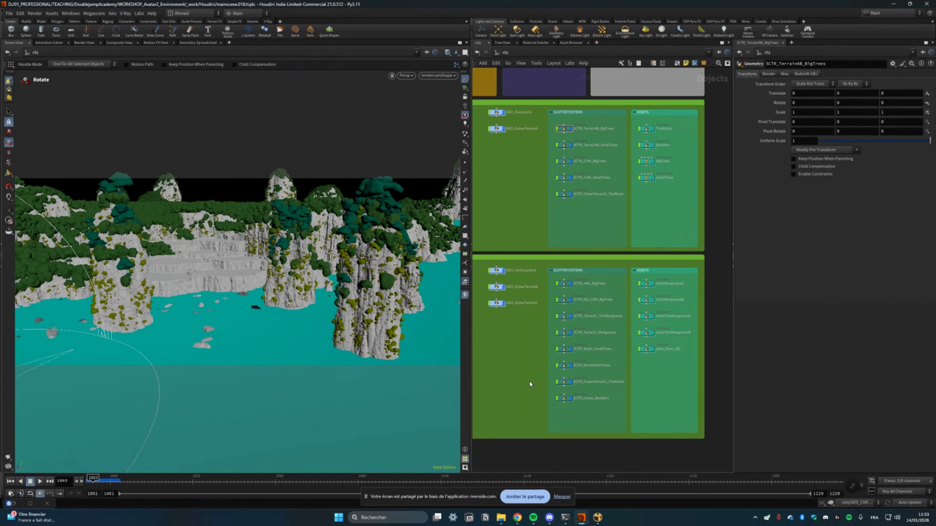
Open the Chaos Cosmos browser from V-Ray and resize it to a smaller floating window over the viewport.
middle_drag(513, 392, 550, 372)
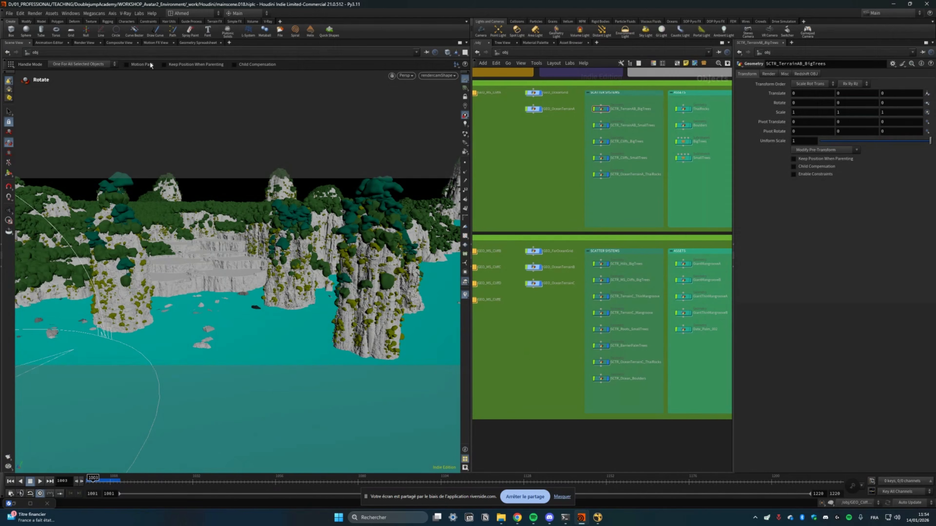
click(122, 14)
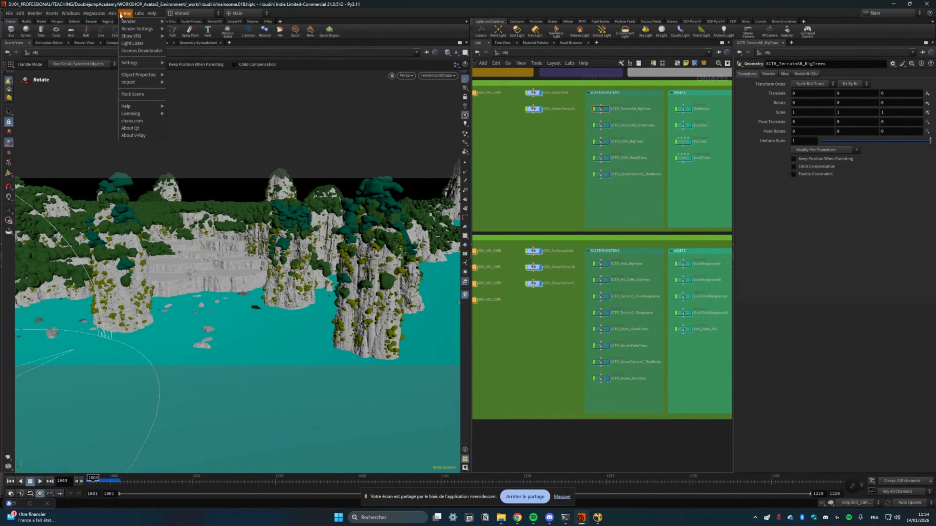
mouse_move(144, 82)
click(184, 85)
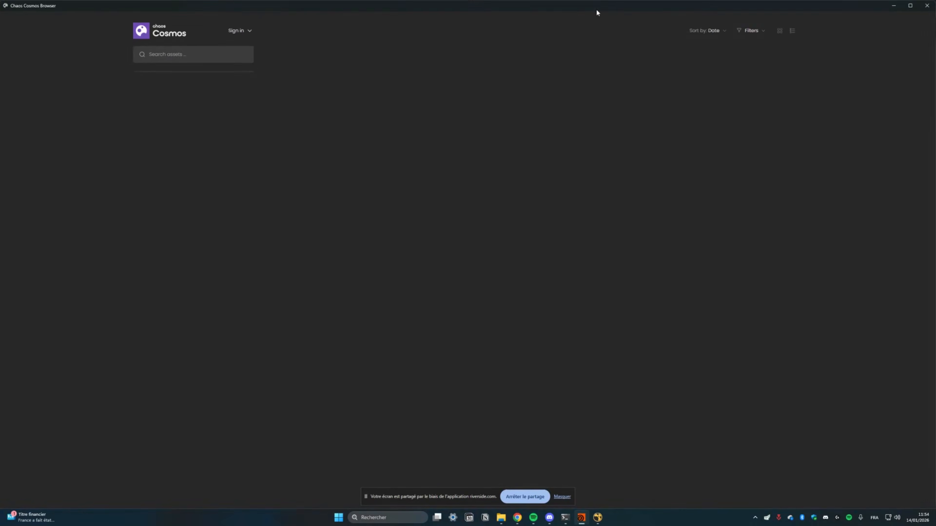
drag(597, 12, 486, 77)
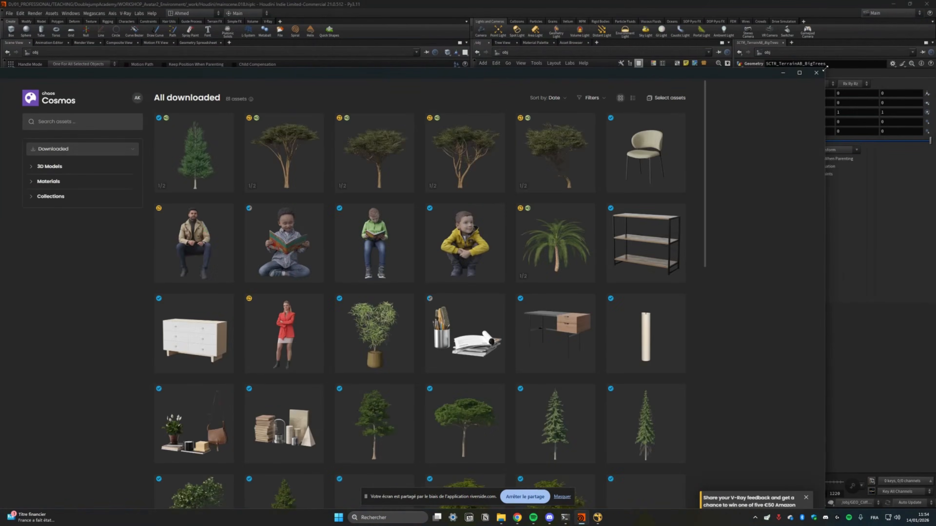
drag(825, 71, 199, 251)
drag(128, 250, 162, 95)
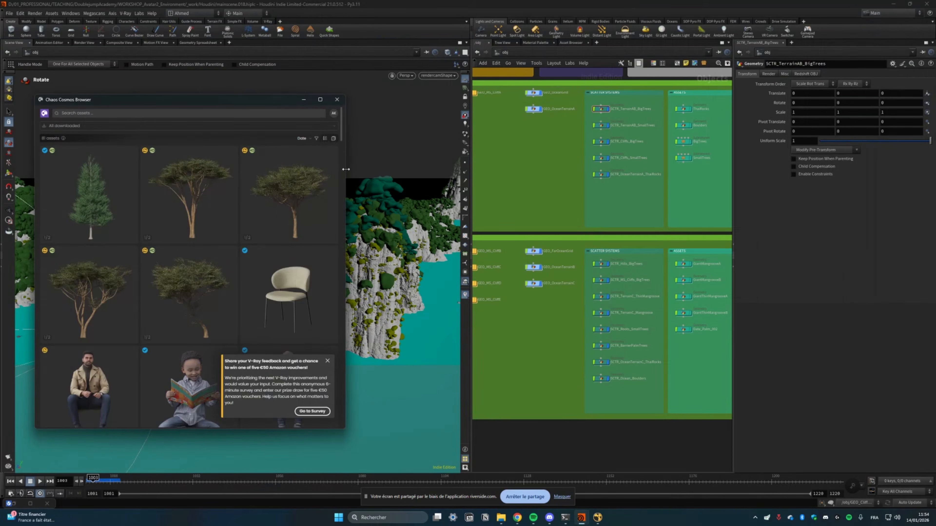
drag(345, 170, 504, 168)
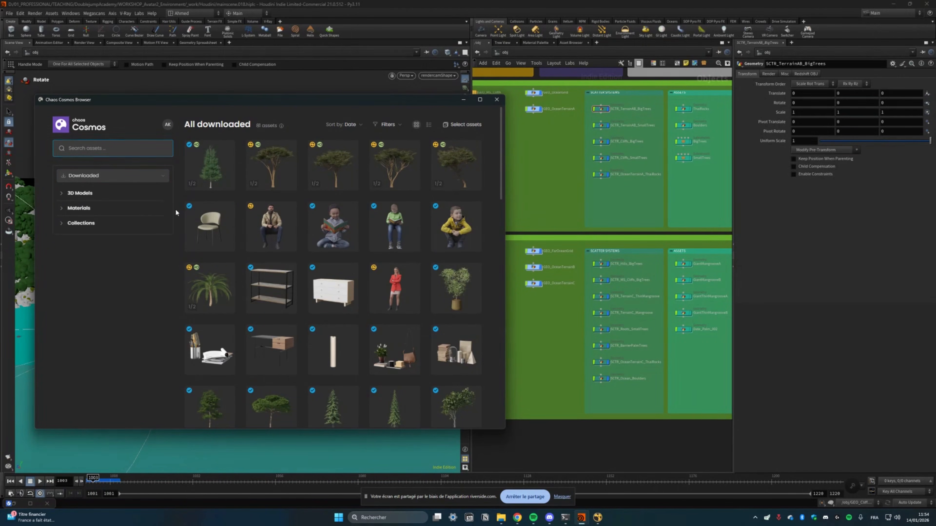
Browse the downloaded Cosmos assets, looking over the trees, grasses, rocks and palms available for scattering.
scroll(309, 266, down, 10)
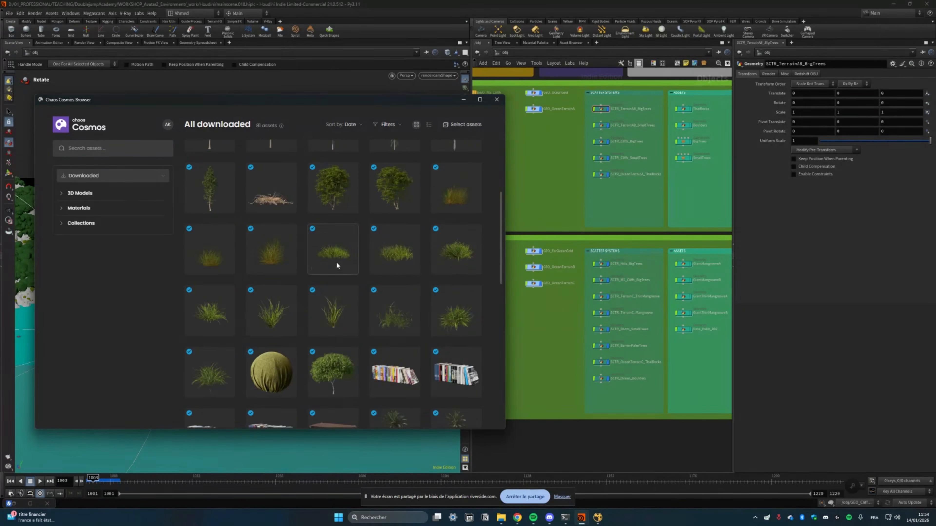
scroll(353, 258, down, 6)
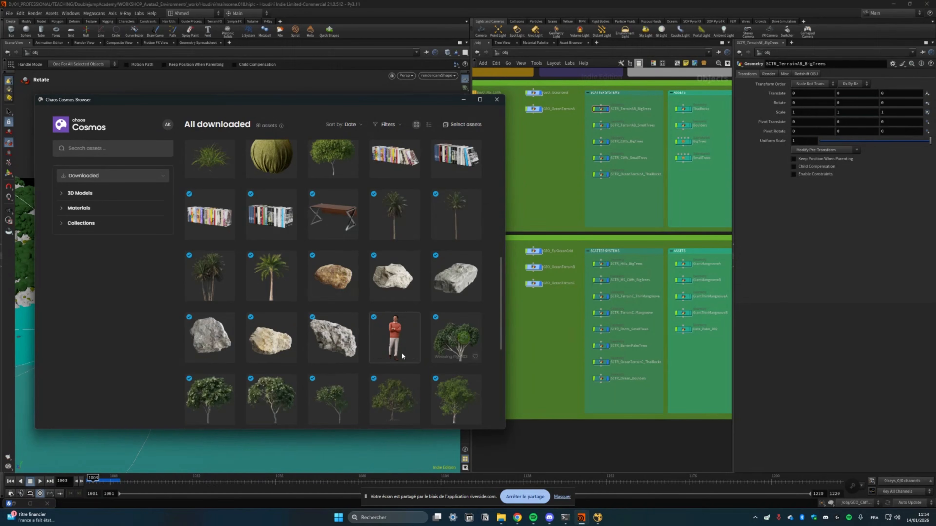
scroll(402, 356, down, 4)
scroll(475, 374, down, 2)
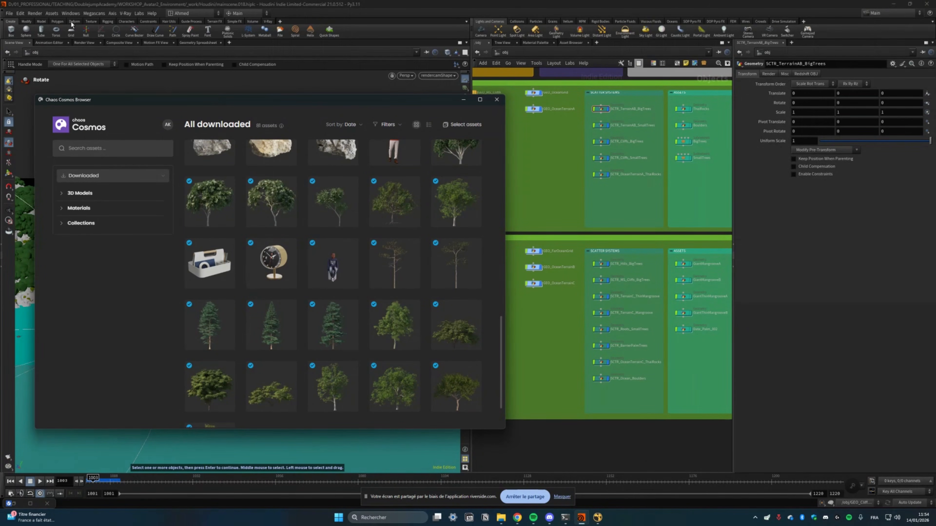
drag(339, 100, 353, 94)
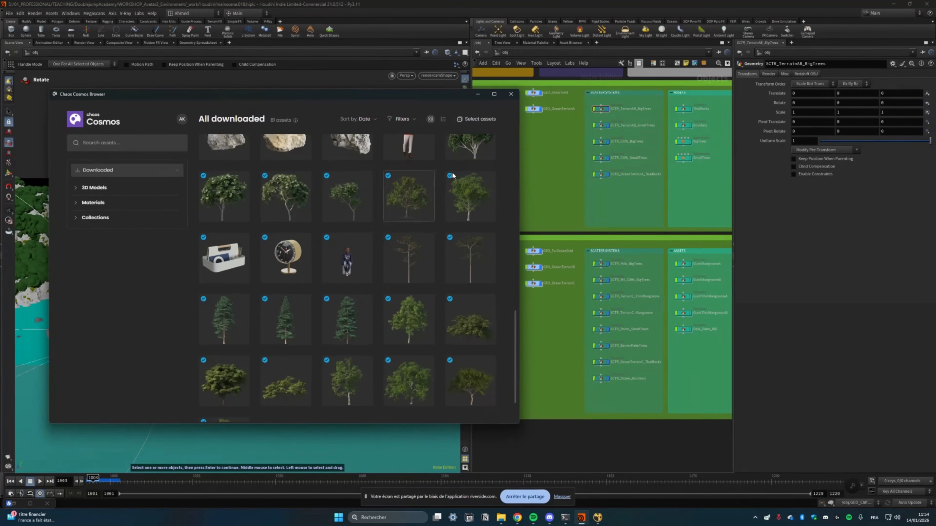
scroll(365, 309, down, 2)
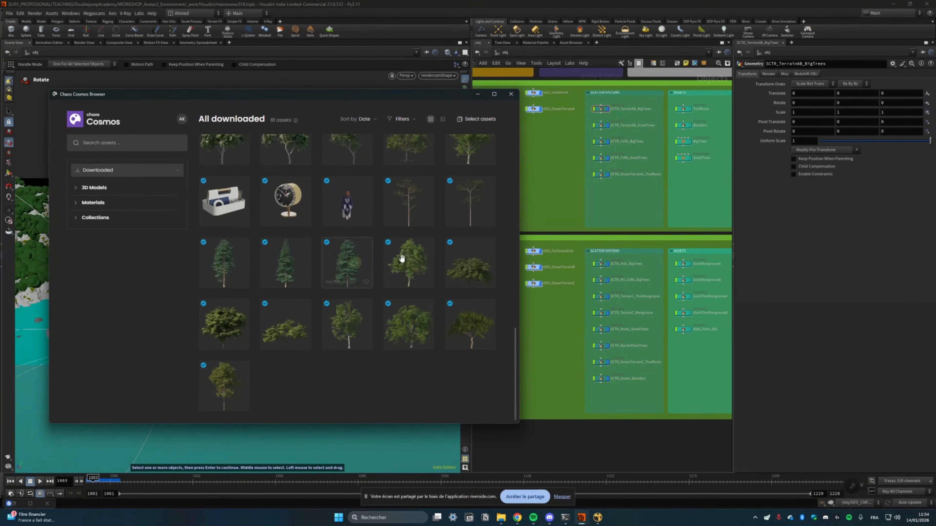
scroll(297, 221, up, 10)
scroll(297, 220, up, 3)
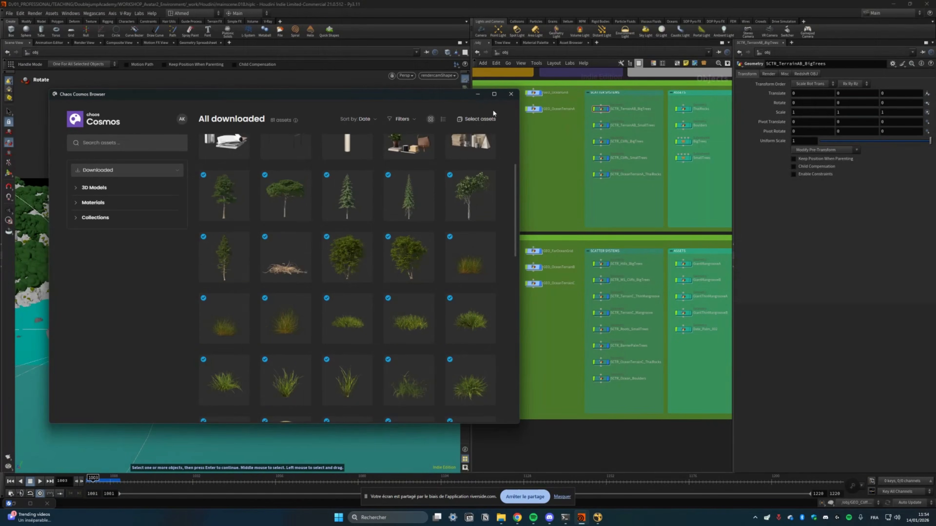
scroll(498, 181, up, 3)
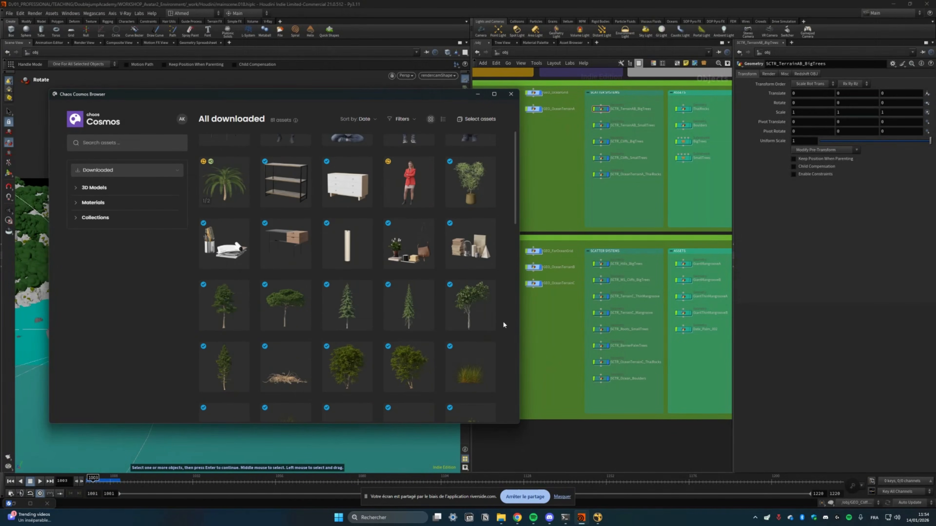
scroll(504, 325, up, 2)
scroll(503, 324, up, 1)
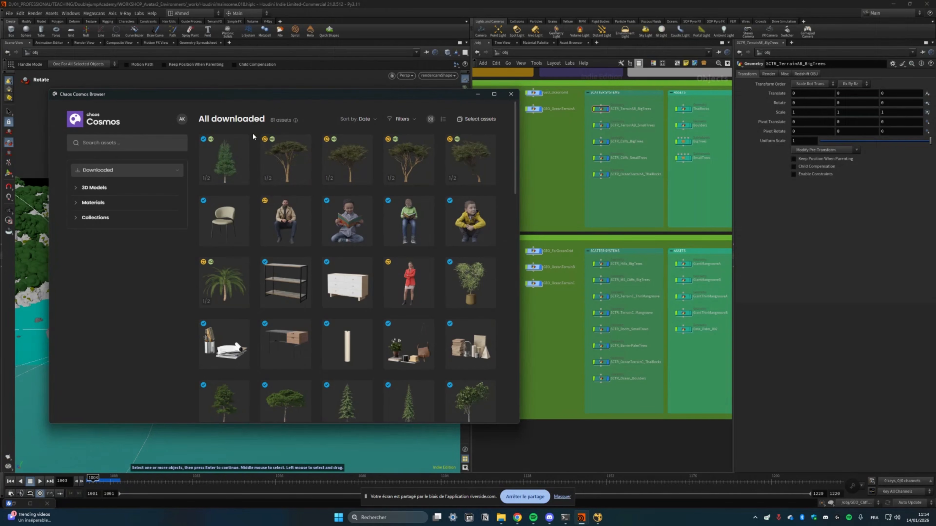
scroll(266, 264, down, 10)
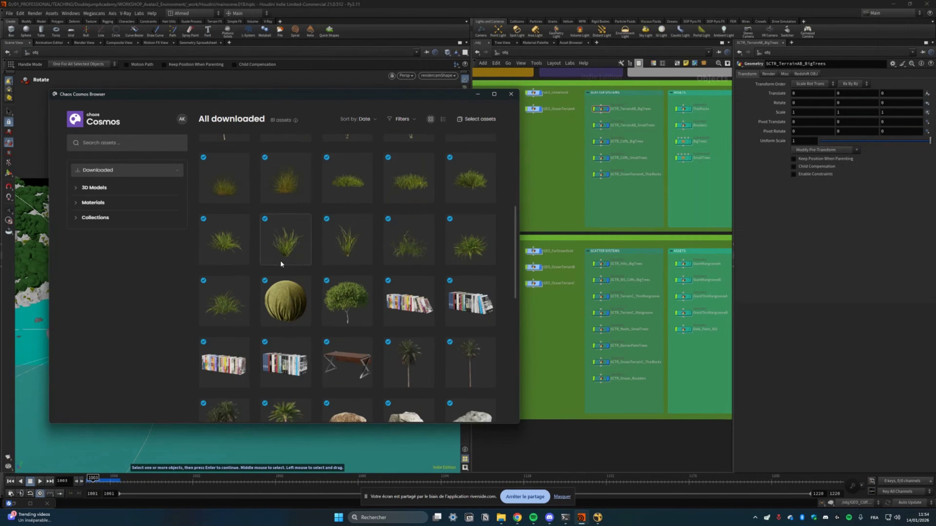
scroll(255, 304, down, 8)
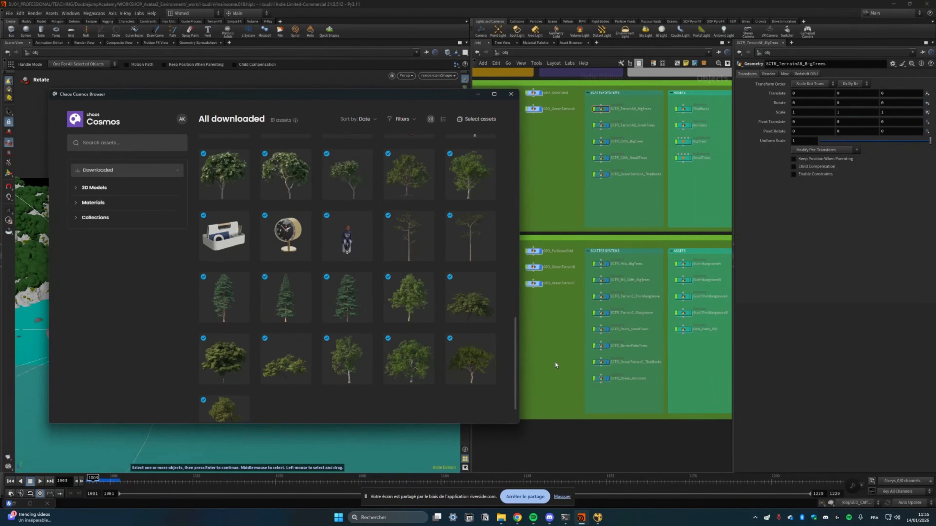
Minimise the Cosmos browser and move the timeline to frame 1159.
click(553, 346)
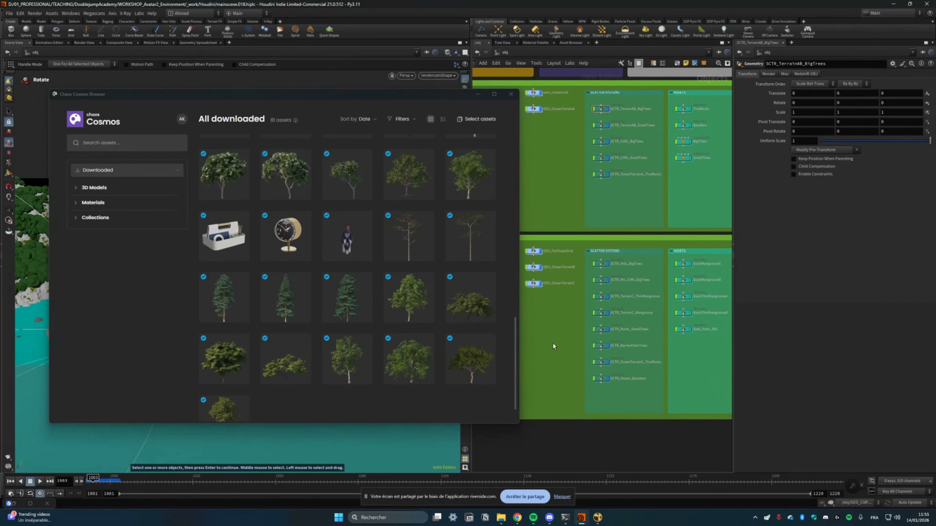
click(477, 94)
middle_drag(569, 193, 521, 223)
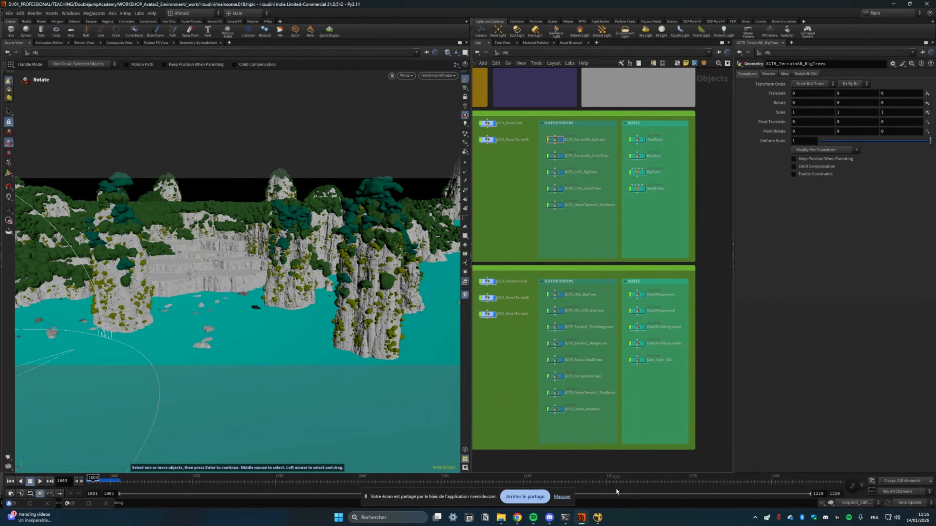
click(630, 481)
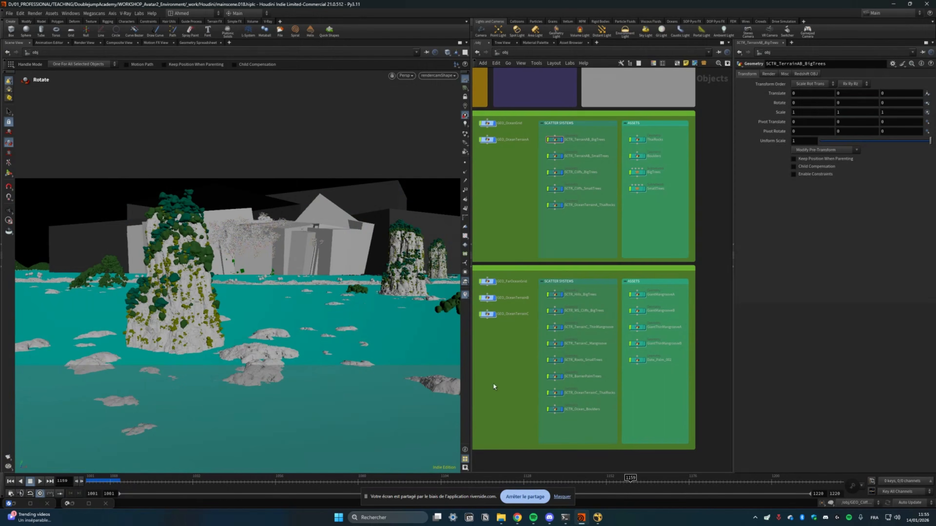
Set the scene polygon limit for distance-based packed geometry culling to 1000 million in the viewport display options.
text(d)
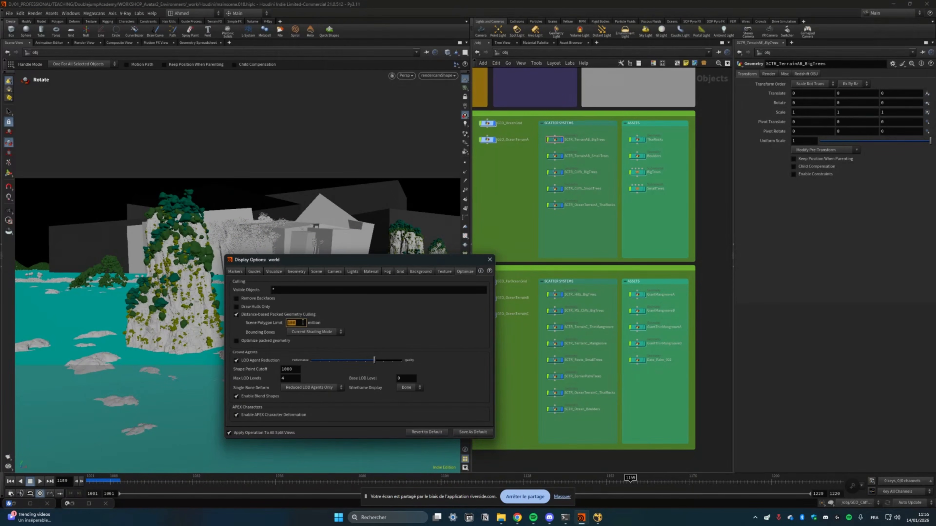
text(1000)
key(Return)
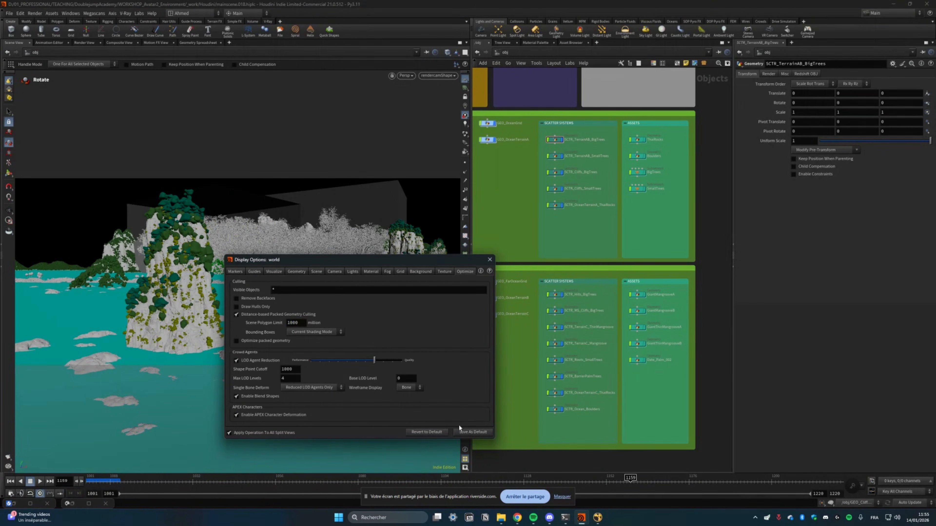
Close the display options and inspect the SCTR_TerrainC_ThinMangroove and SCTR_TerrainC_Mangroove scatter systems in the scene.
click(489, 260)
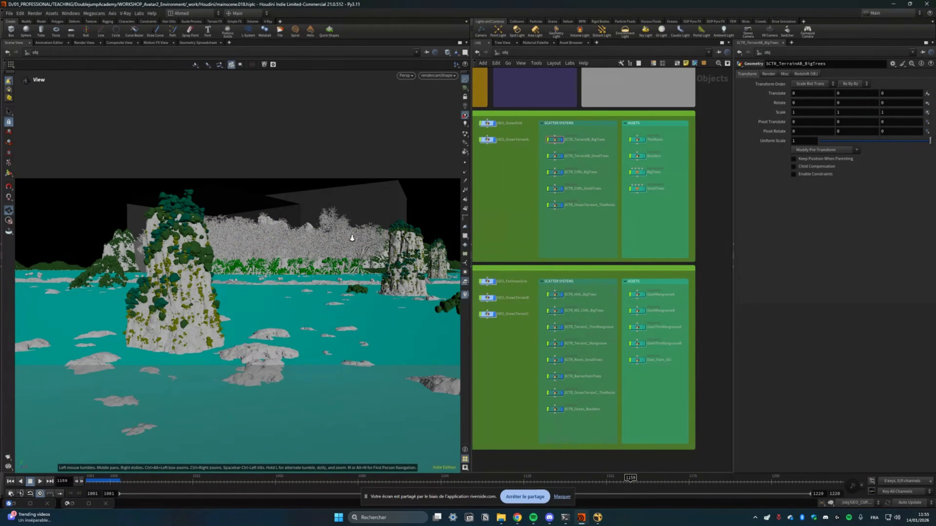
key(Escape)
right_drag(438, 238, 536, 357)
scroll(527, 402, up, 3)
middle_drag(531, 356, 507, 433)
drag(563, 290, 504, 347)
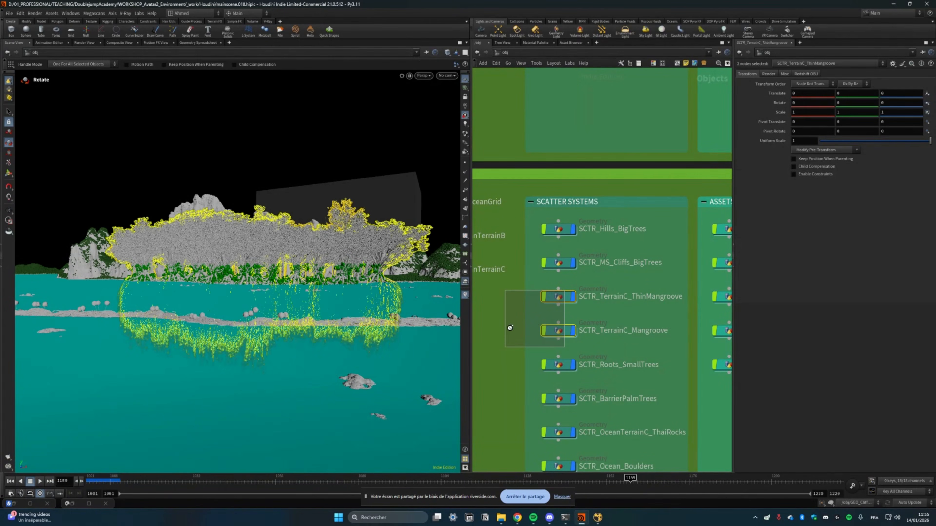
scroll(564, 290, down, 4)
click(533, 316)
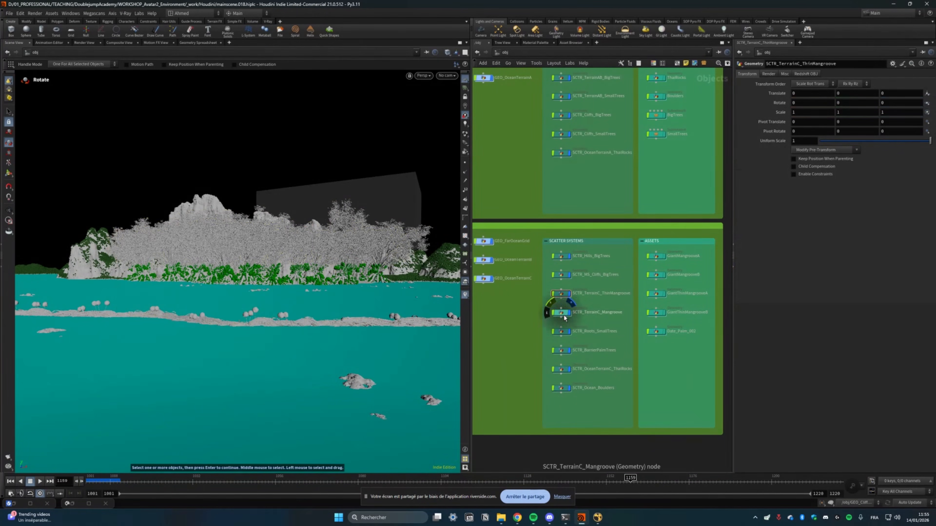
Open the GiantMangrooveA asset's network and examine the tree's crown and roots from several angles.
mouse_move(657, 258)
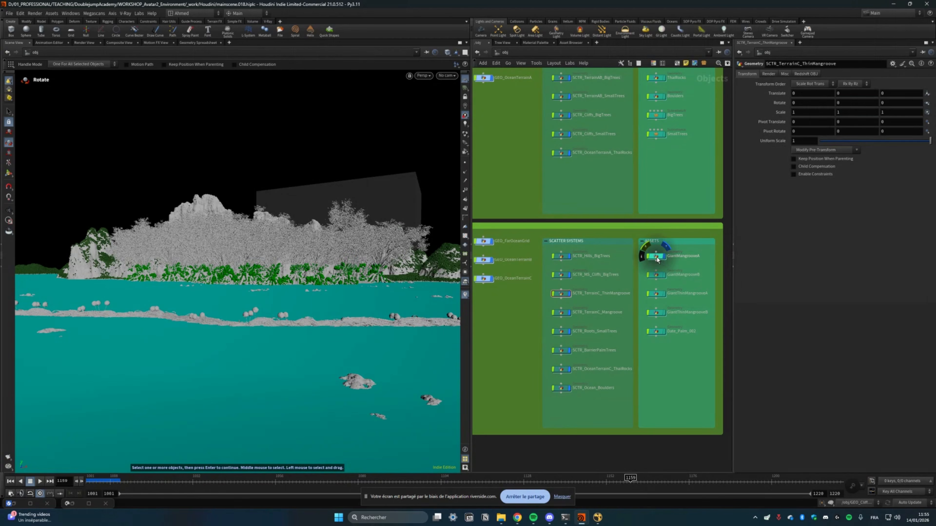
scroll(657, 260, up, 4)
click(660, 261)
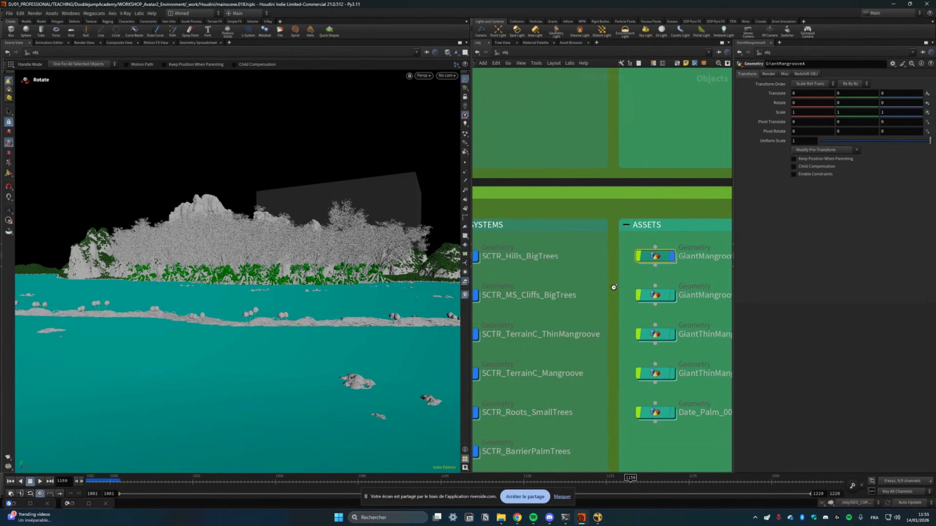
double_click(657, 260)
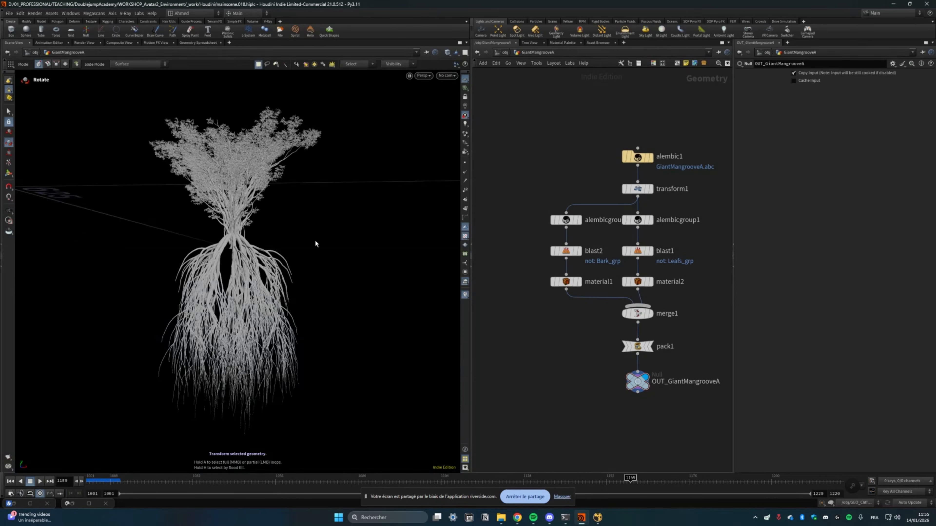
drag(376, 285, 211, 259)
right_drag(211, 259, 324, 256)
drag(324, 256, 317, 287)
key(r)
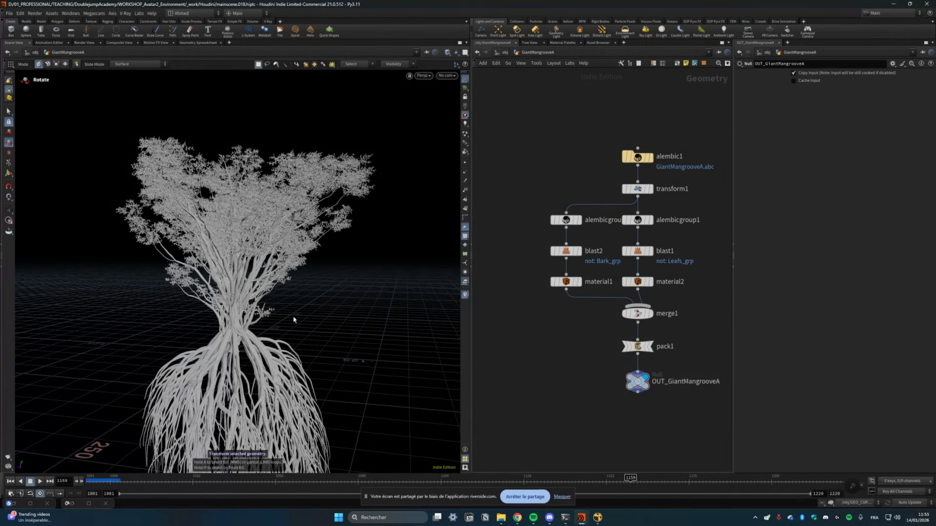
key(Escape)
drag(305, 313, 282, 271)
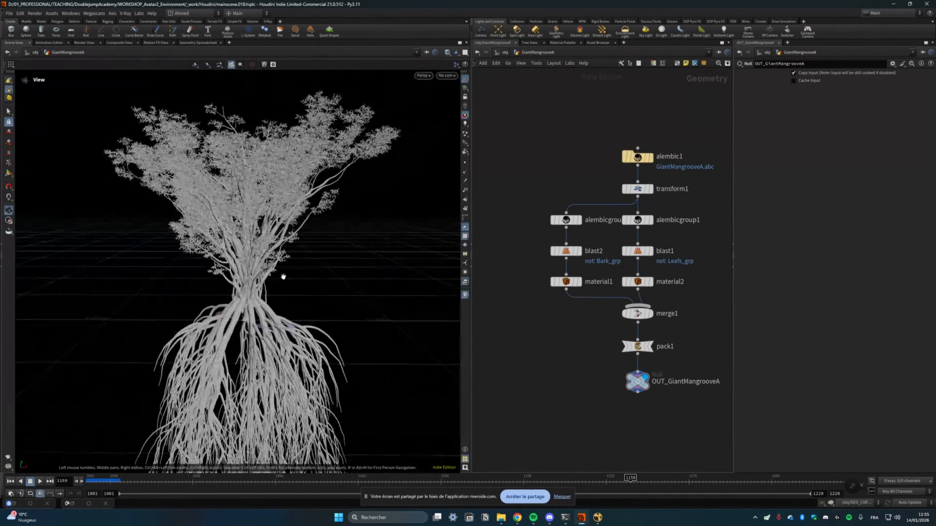
key(r)
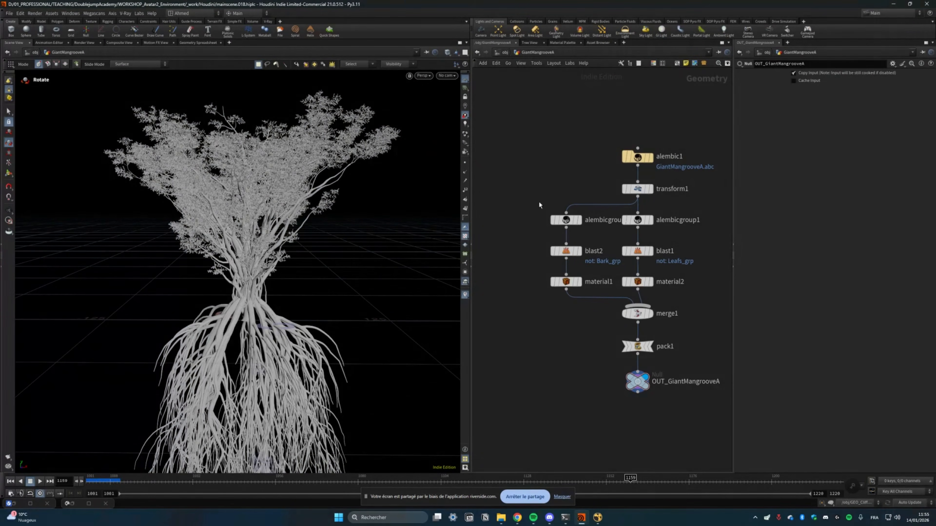
key(d)
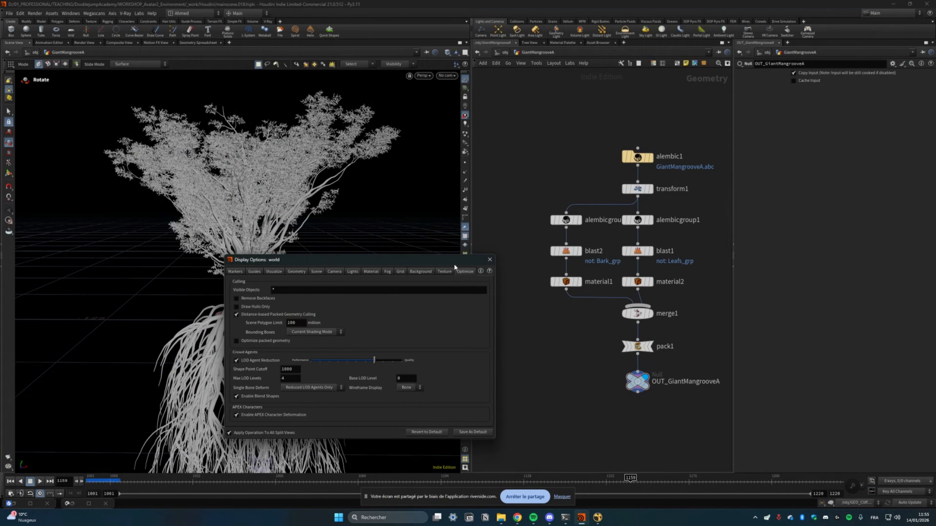
click(490, 260)
Return to the object level and open the GiantMangrooveB asset to view its tree.
click(505, 53)
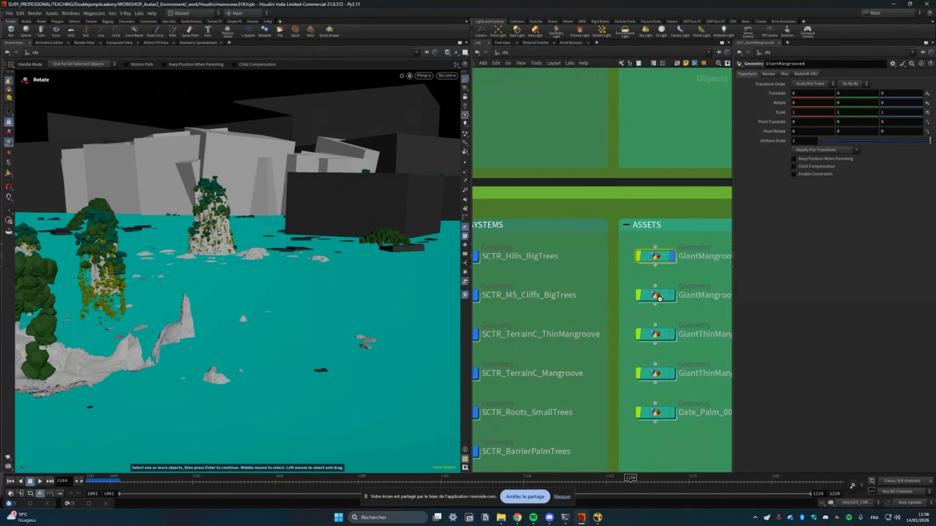
scroll(659, 300, up, 3)
double_click(659, 300)
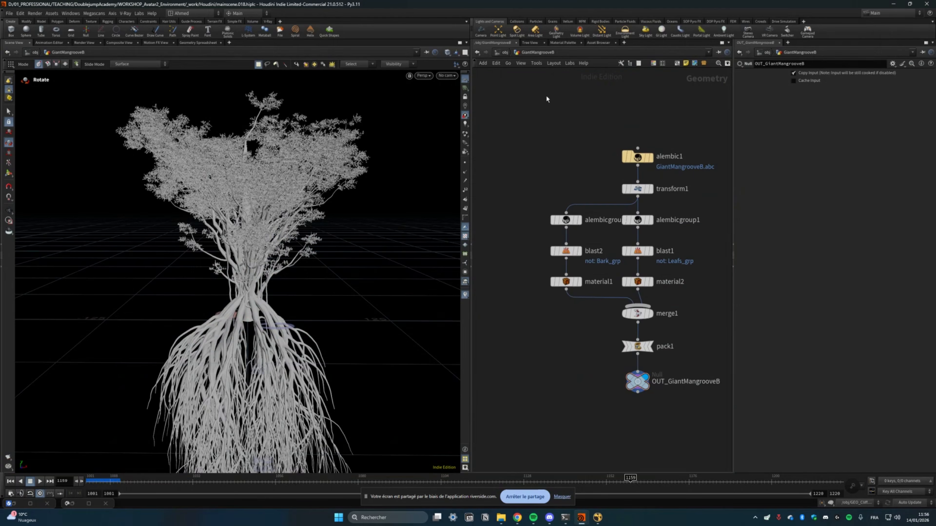
Go back to the object level, open the GiantThinMangrooveA asset and inspect its thin tree.
click(507, 52)
double_click(666, 361)
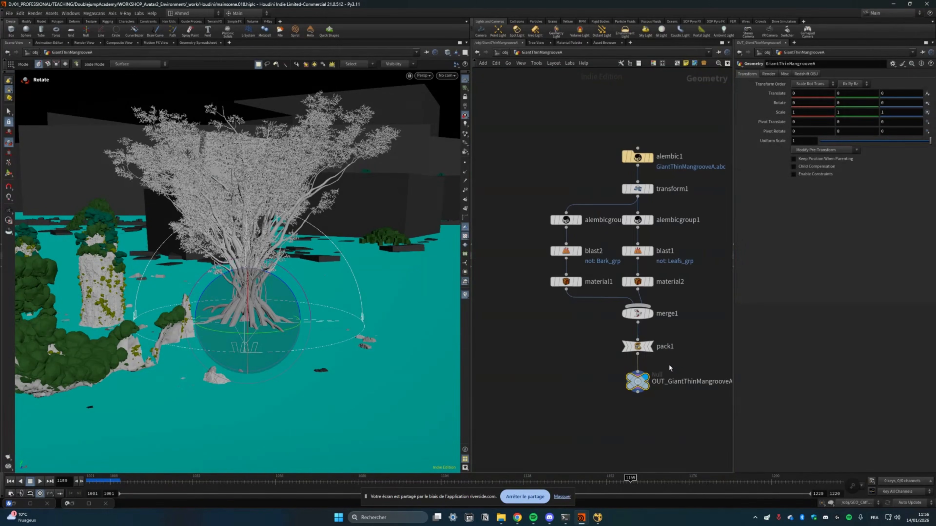
key(Escape)
drag(295, 266, 368, 268)
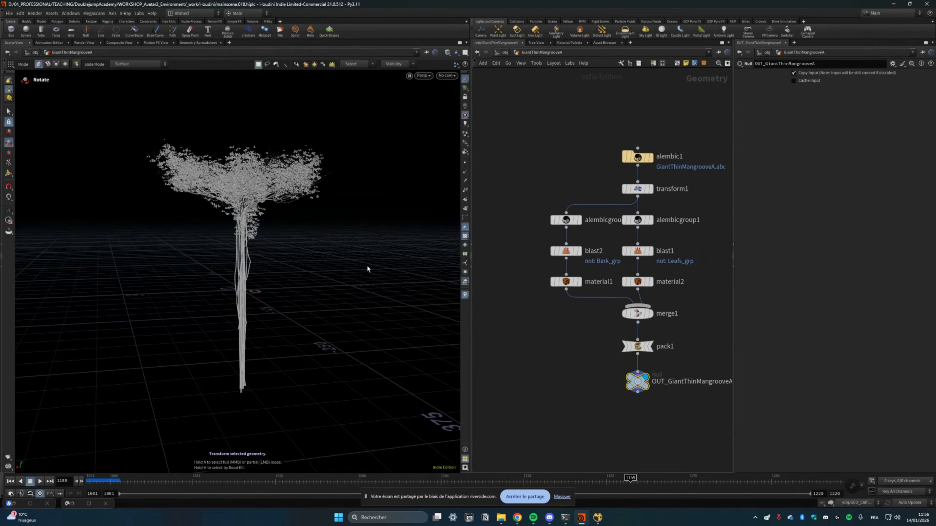
key(r)
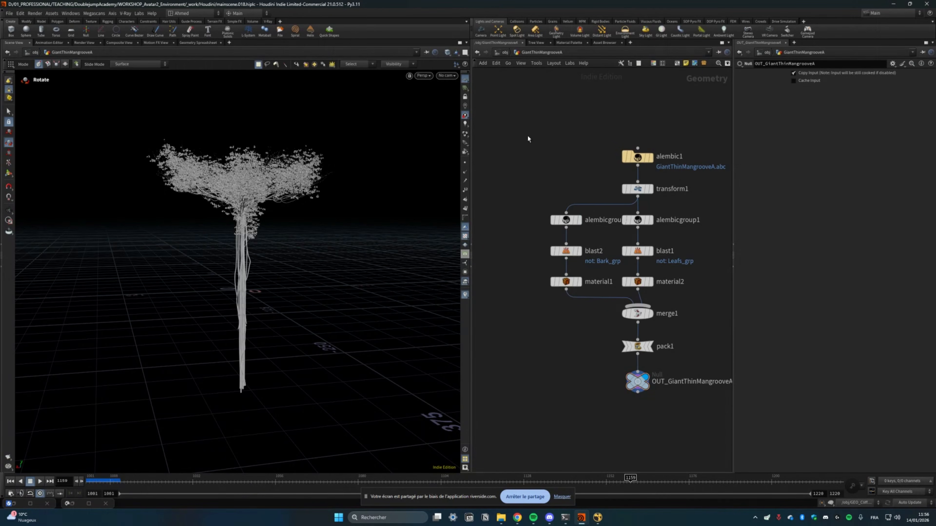
Return to the object level and look over the complete layout of scene network boxes.
click(503, 52)
scroll(577, 379, down, 5)
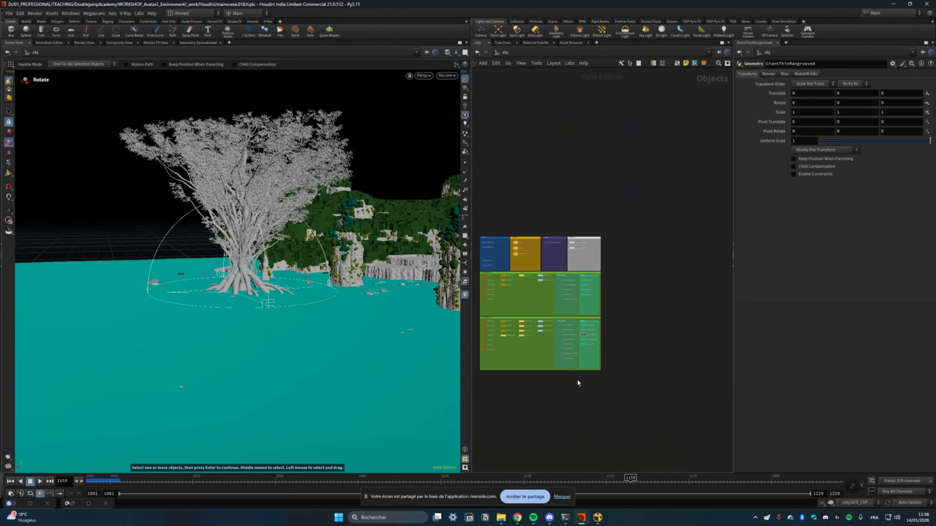
scroll(604, 379, up, 4)
scroll(585, 343, down, 1)
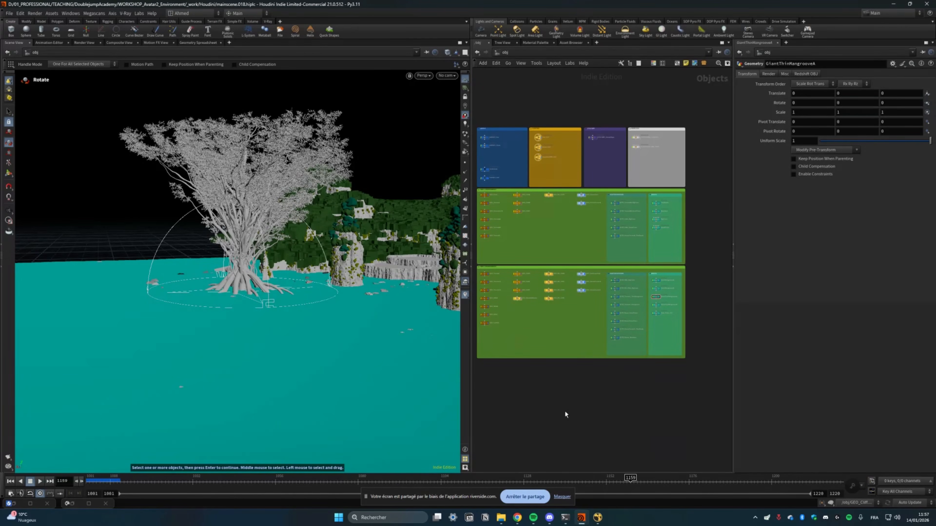
Switch to Nuke and compare the raw CG render with the final apVignette composite in the viewer.
click(597, 517)
scroll(648, 318, down, 5)
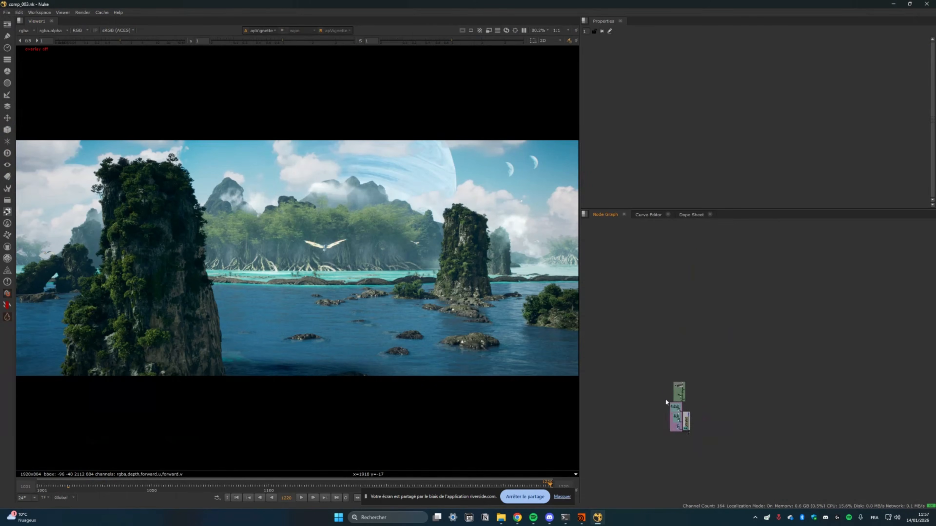
scroll(703, 320, up, 6)
key(1)
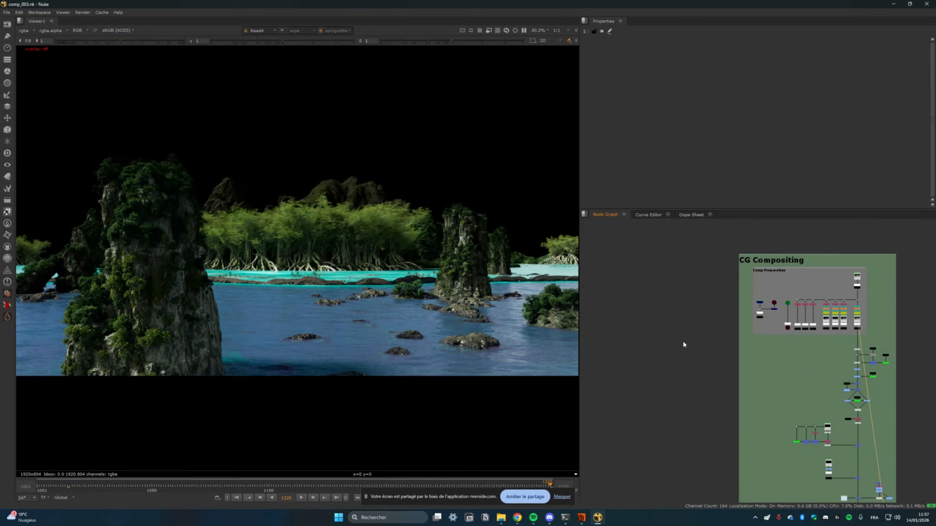
middle_drag(682, 341, 673, 279)
middle_drag(692, 396, 657, 281)
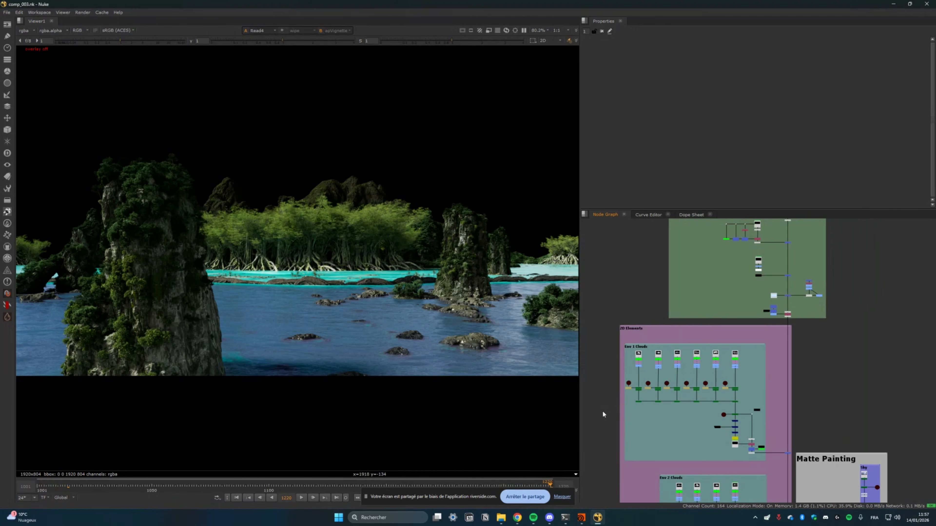
key(2)
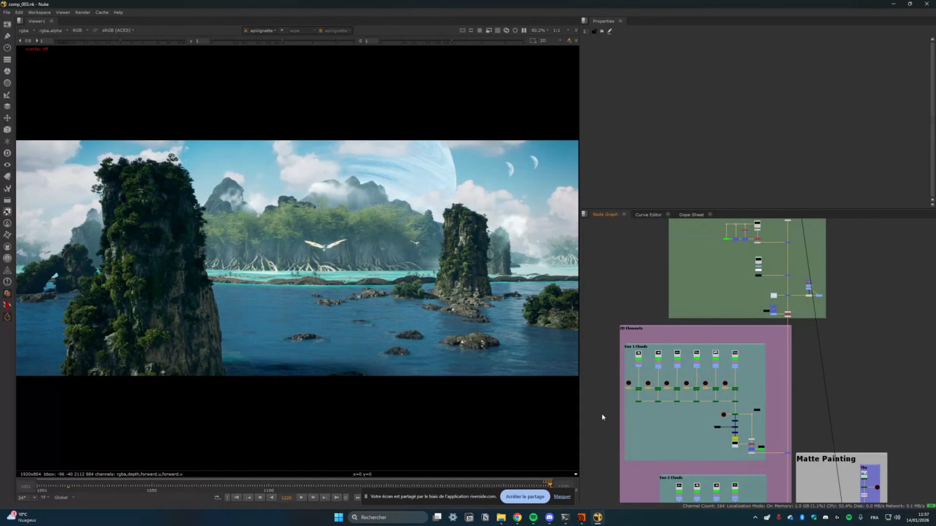
key(1)
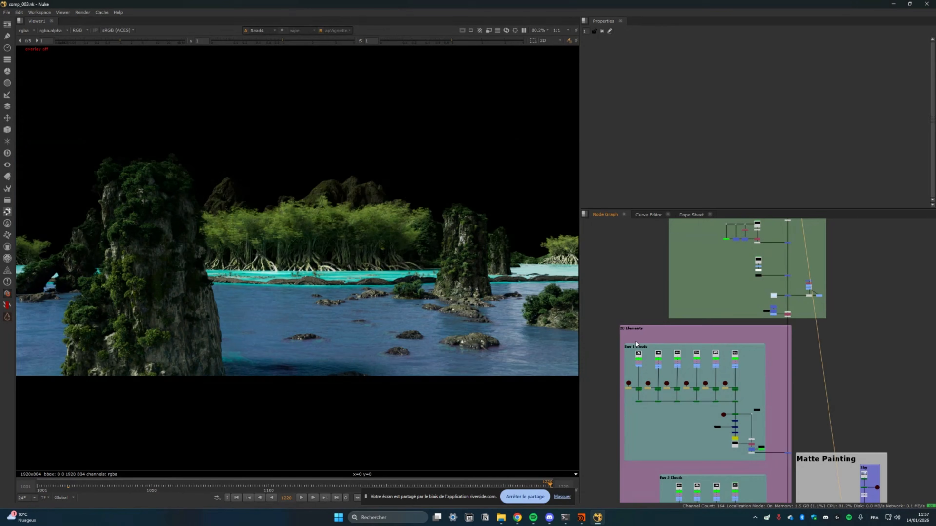
Move the comp to frame 1001 and display the final apVignette composite in the viewer.
click(38, 490)
middle_drag(624, 314, 618, 262)
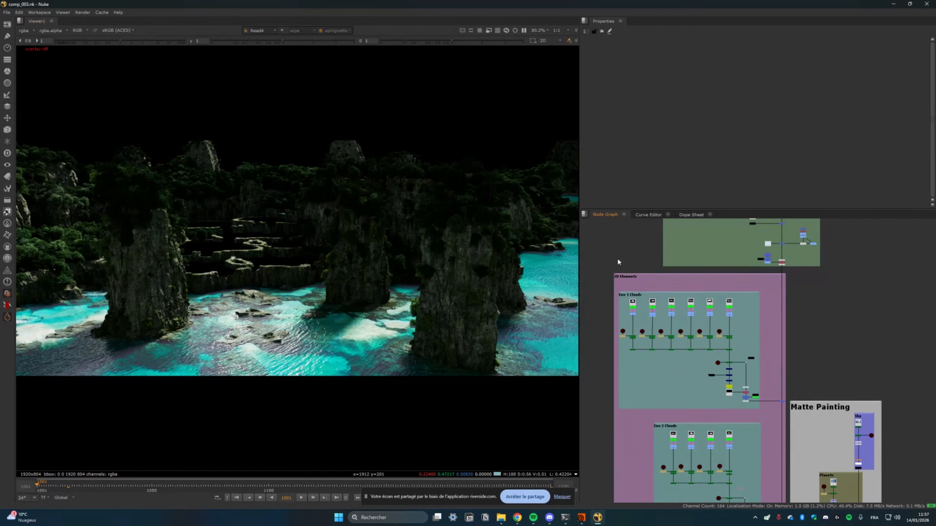
scroll(655, 289, down, 6)
key(2)
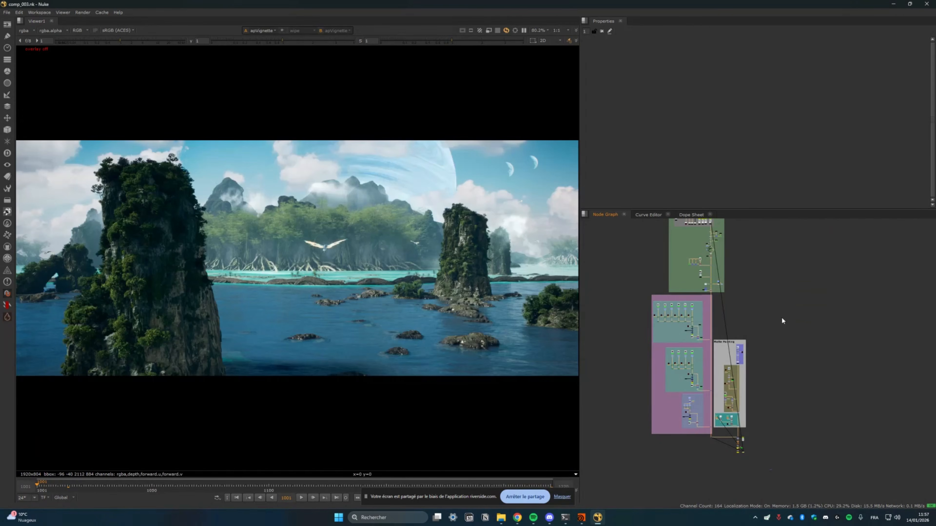
Connect the apVignette node at the end of the comp to the viewer's first input.
scroll(758, 324, up, 5)
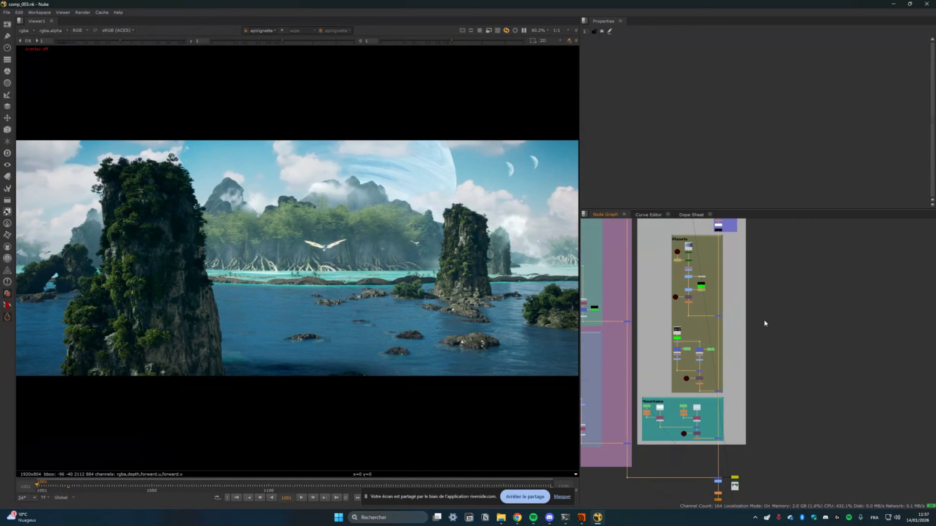
scroll(763, 459, up, 2)
middle_drag(762, 458, 765, 260)
scroll(711, 355, up, 6)
click(690, 354)
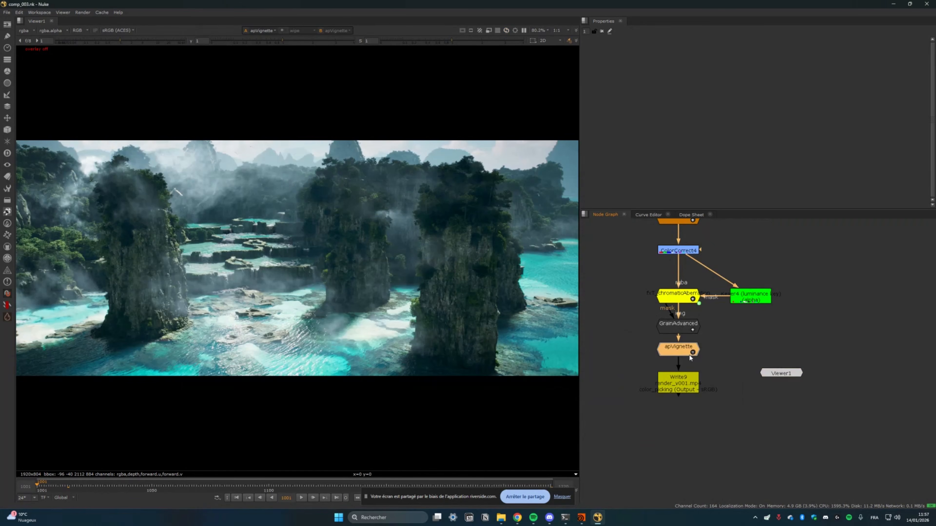
key(1)
click(743, 441)
Toggle the viewer repeatedly between the raw Read4 render and the apVignette output to compare them at frame 1001.
key(5)
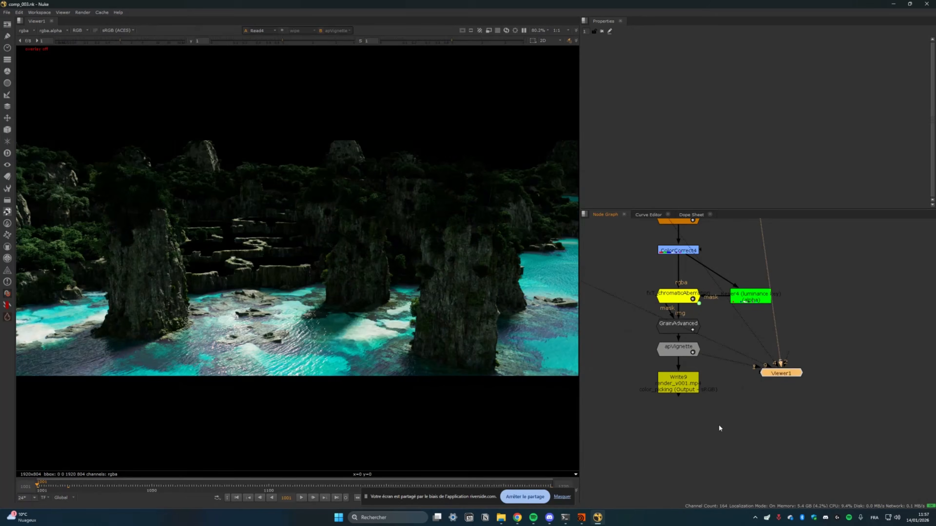
key(1)
key(5)
key(1)
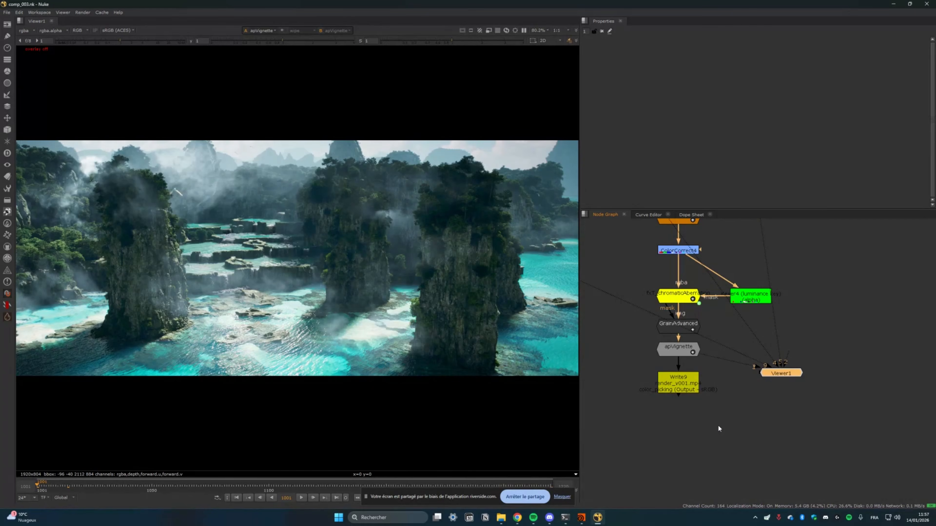
key(5)
key(1)
key(5)
key(1)
Look over the node graph's final grading nodes, Mountains group, matte painting, 2D elements and CG Compositing section.
click(668, 411)
middle_drag(668, 412, 699, 438)
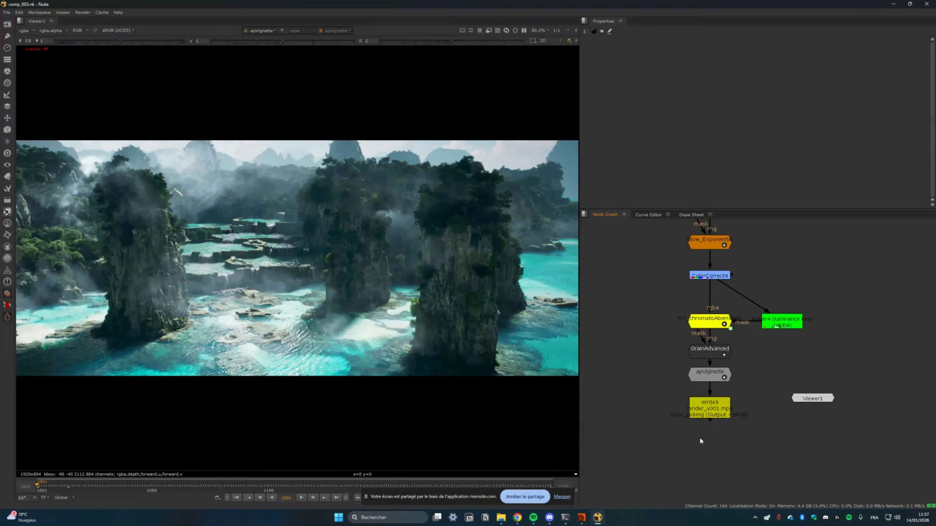
scroll(632, 352, down, 5)
middle_drag(677, 351, 752, 394)
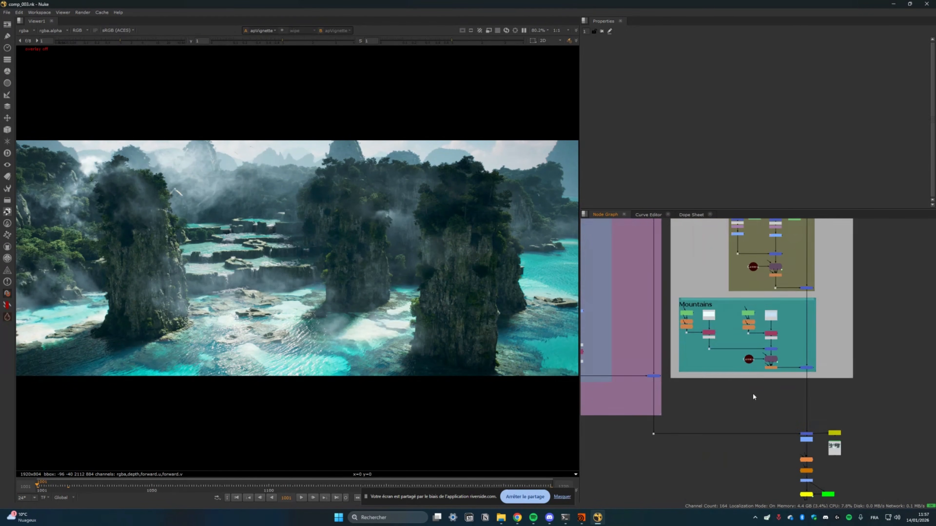
scroll(680, 411, down, 3)
scroll(658, 431, up, 5)
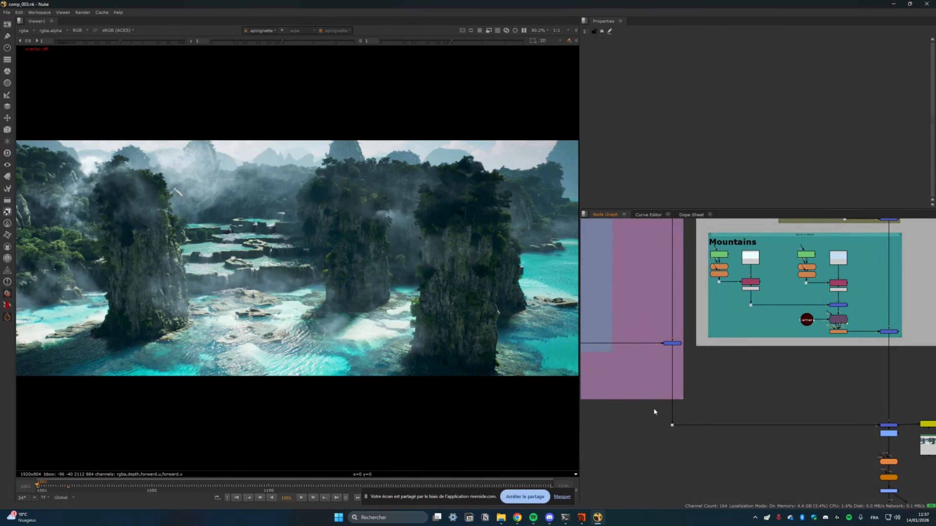
drag(651, 408, 687, 446)
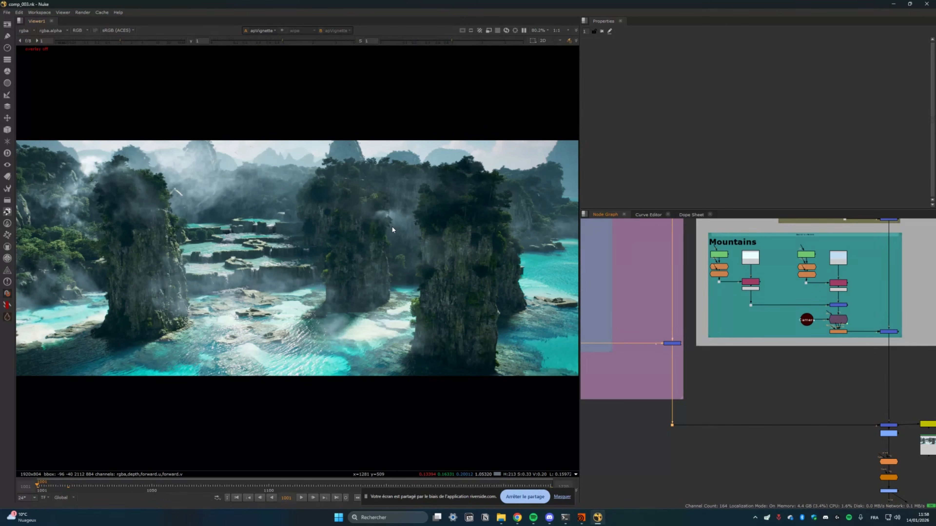
scroll(710, 347, down, 6)
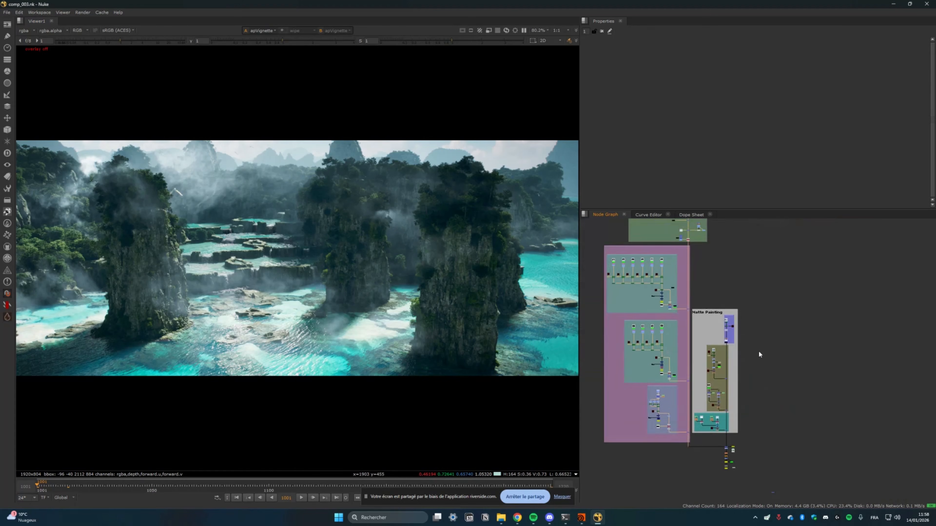
key(f)
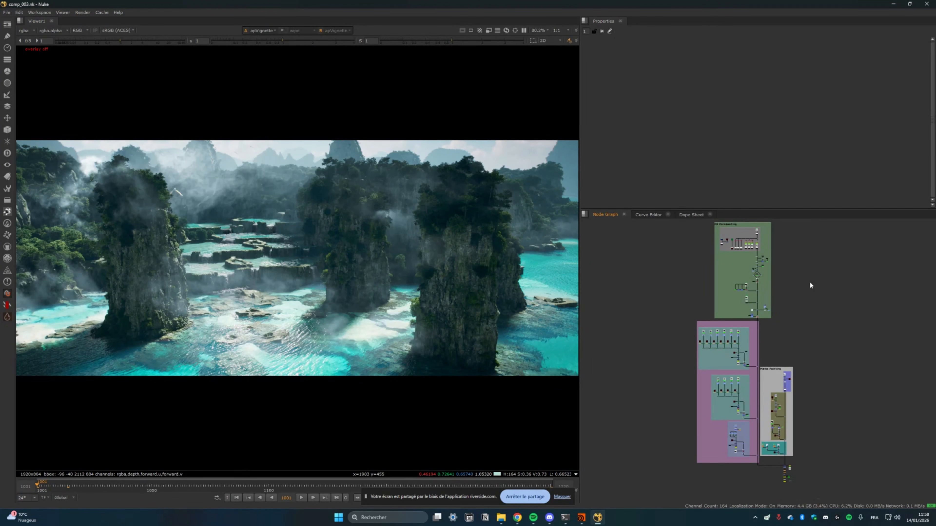
middle_drag(822, 264, 820, 282)
scroll(774, 266, up, 5)
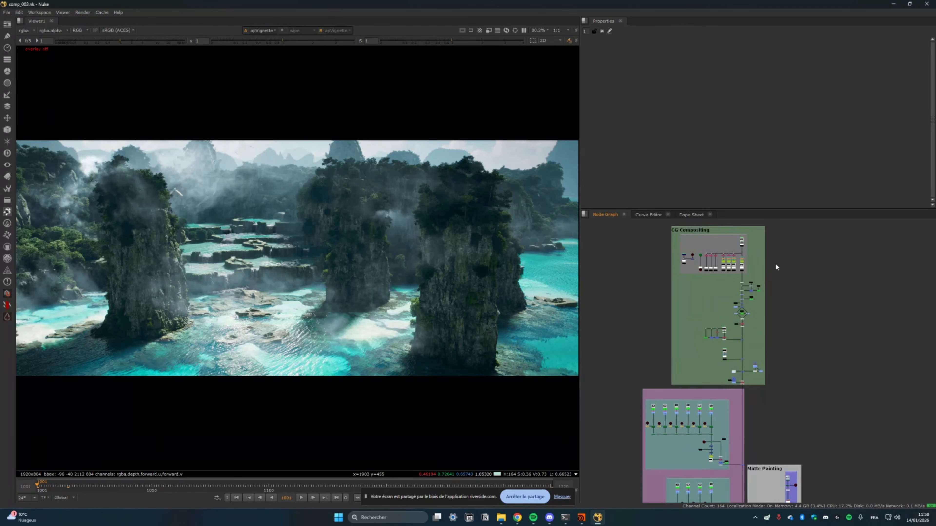
Look over the complete comp graph and the node chain of the CG Compositing section.
scroll(792, 291, down, 5)
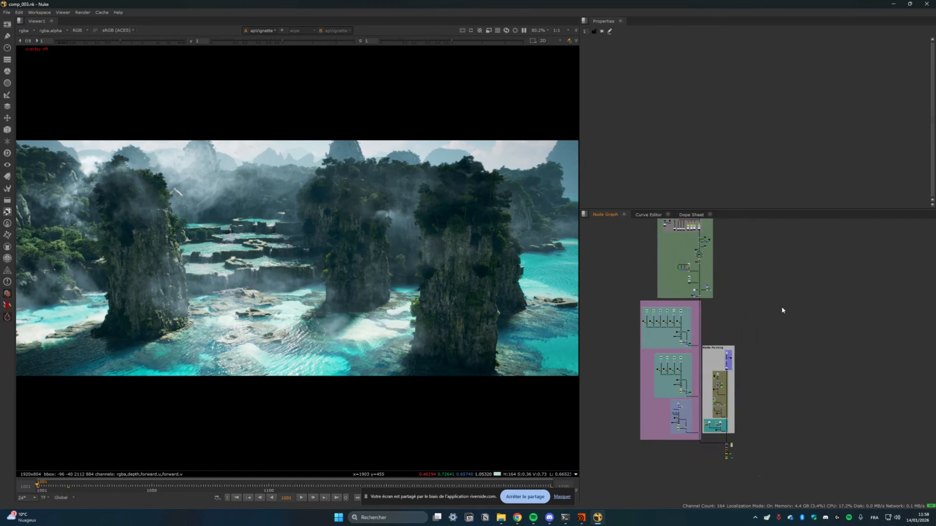
middle_drag(782, 291, 806, 287)
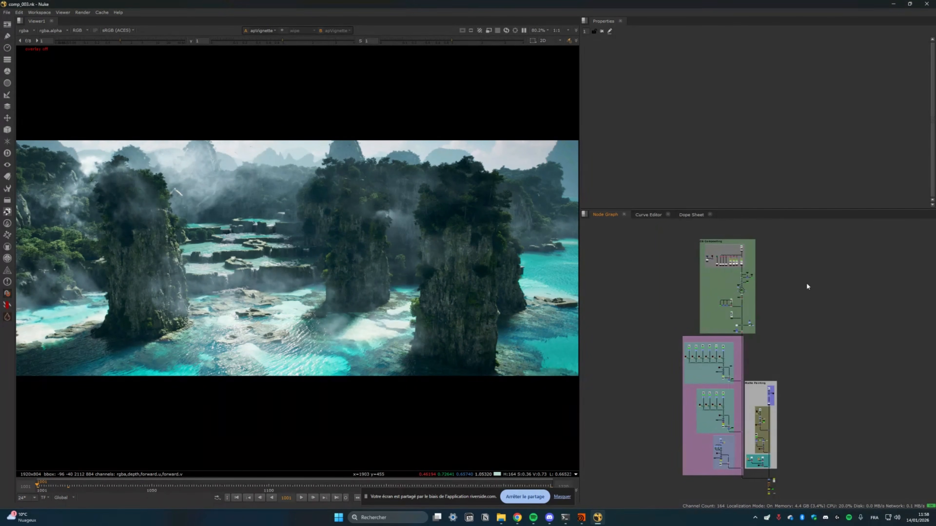
scroll(778, 259, up, 3)
scroll(793, 297, down, 3)
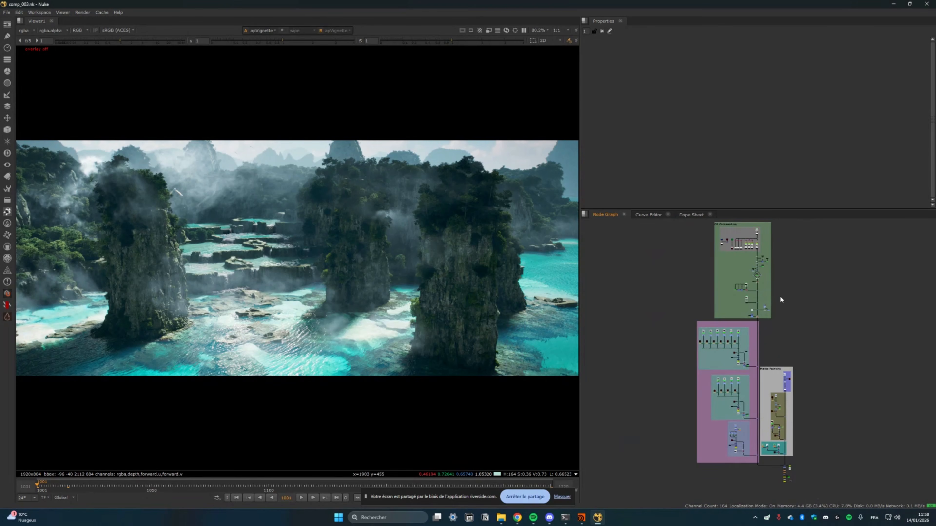
scroll(775, 317, up, 5)
scroll(772, 365, up, 3)
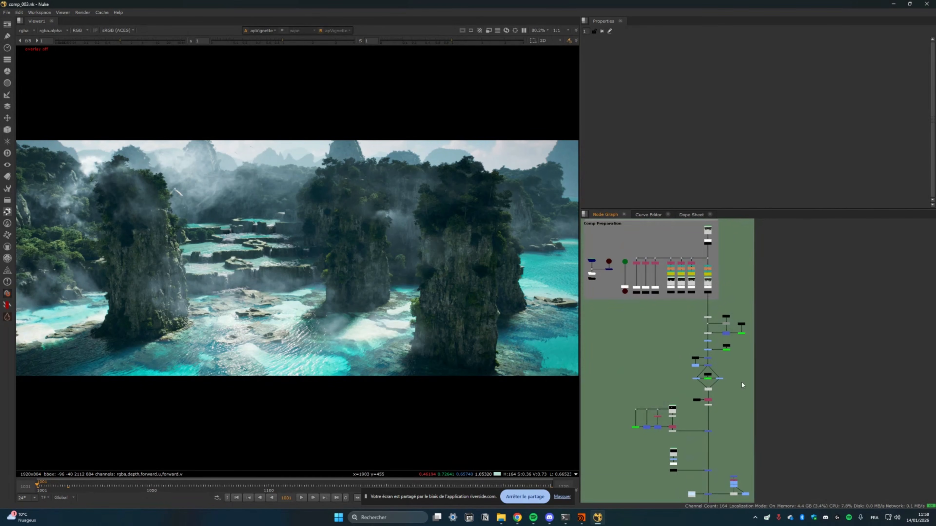
middle_drag(773, 383, 772, 379)
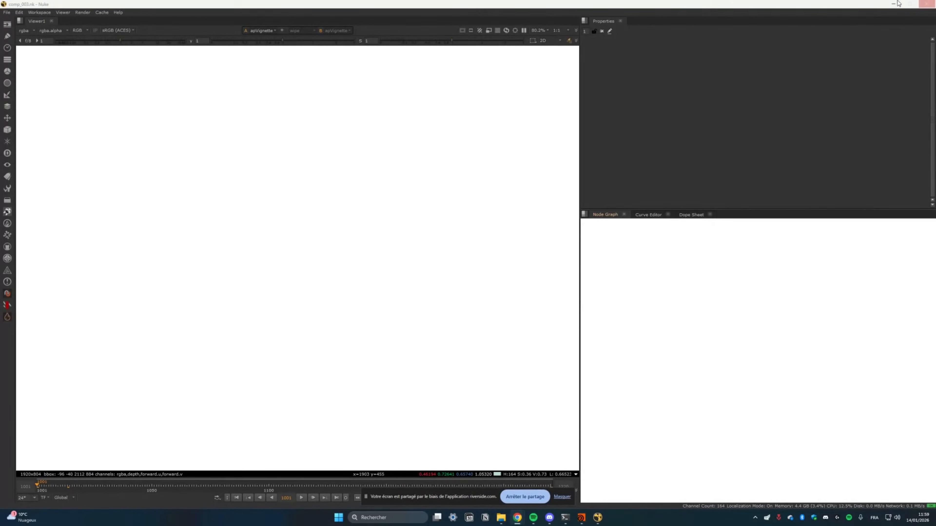
mouse_move(582, 518)
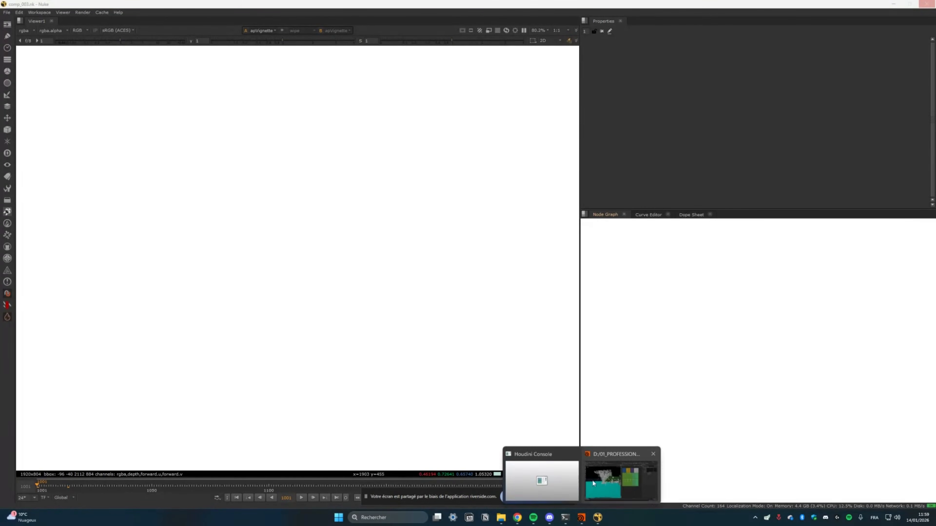
click(593, 484)
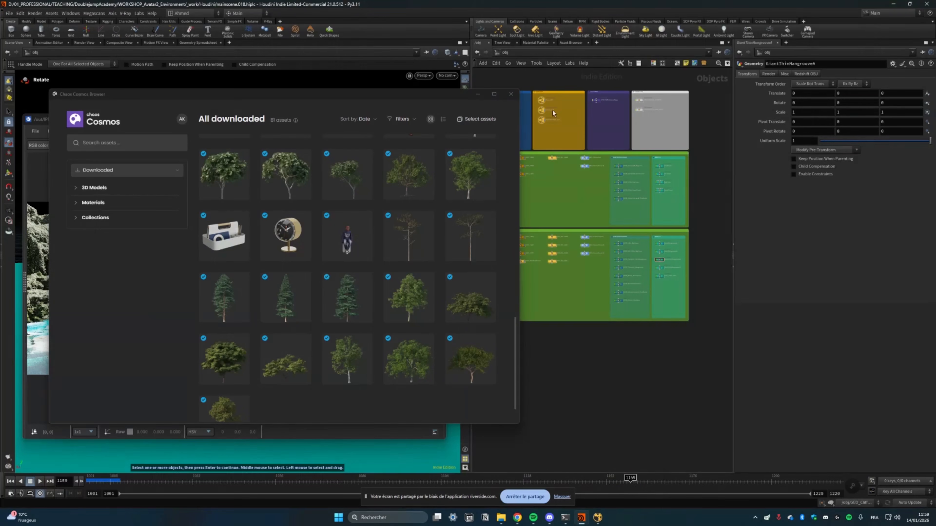
click(926, 3)
click(875, 46)
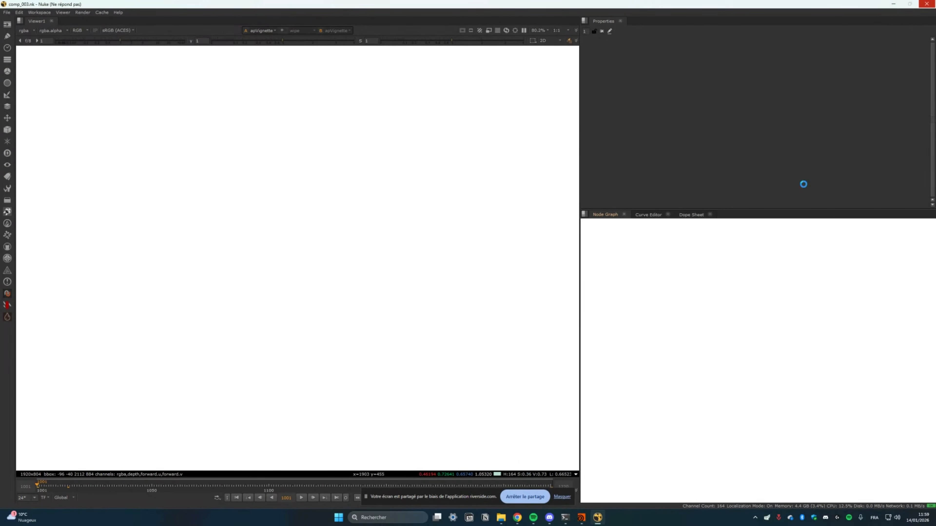
Switch to File Explorer, open the Nuke folder in the project's _work directory, and force-close the frozen Nuke session.
click(501, 517)
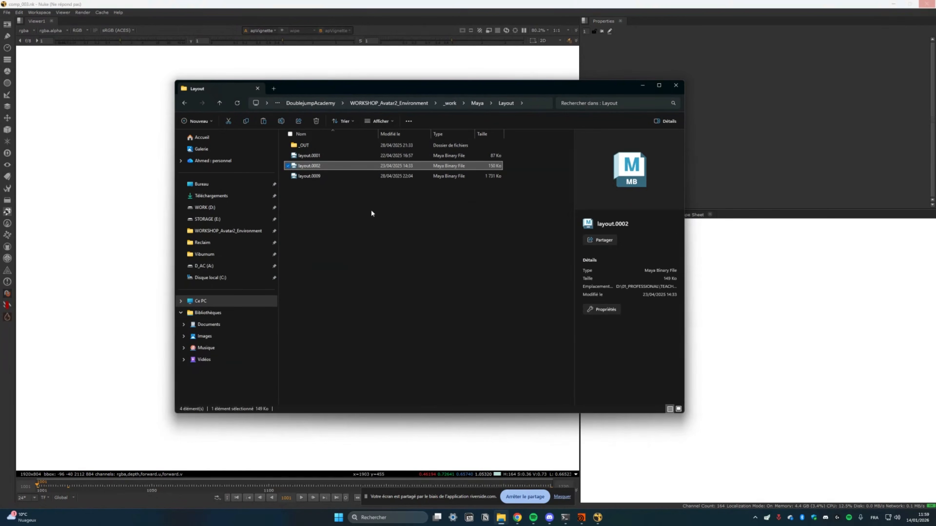
click(345, 190)
click(451, 103)
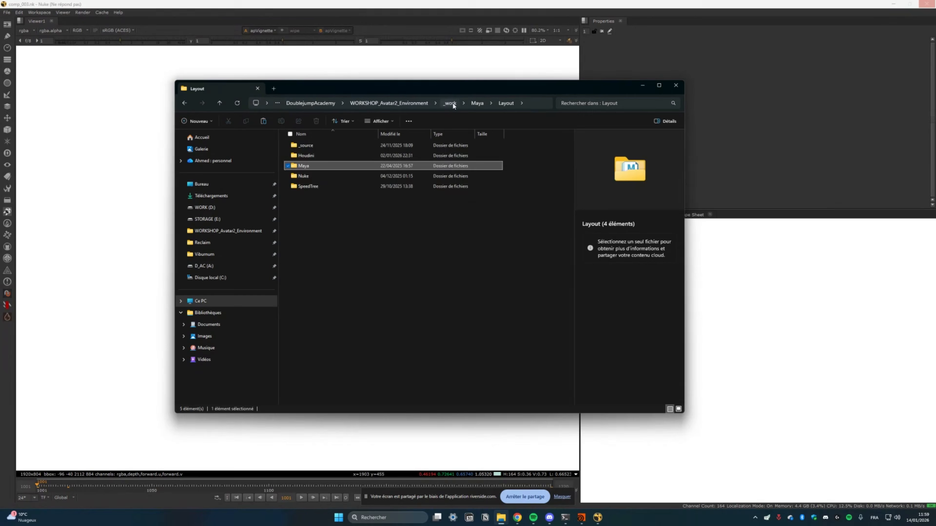
double_click(330, 178)
click(324, 208)
click(917, 4)
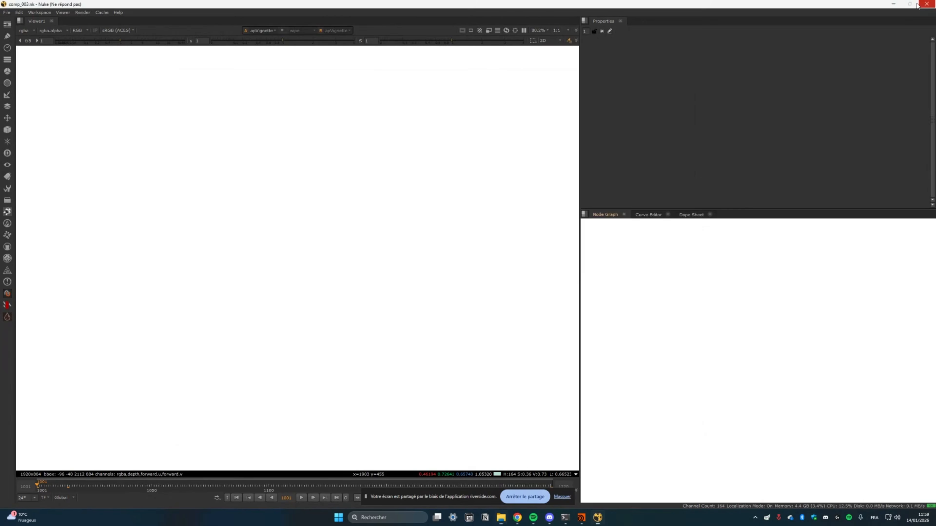
click(493, 266)
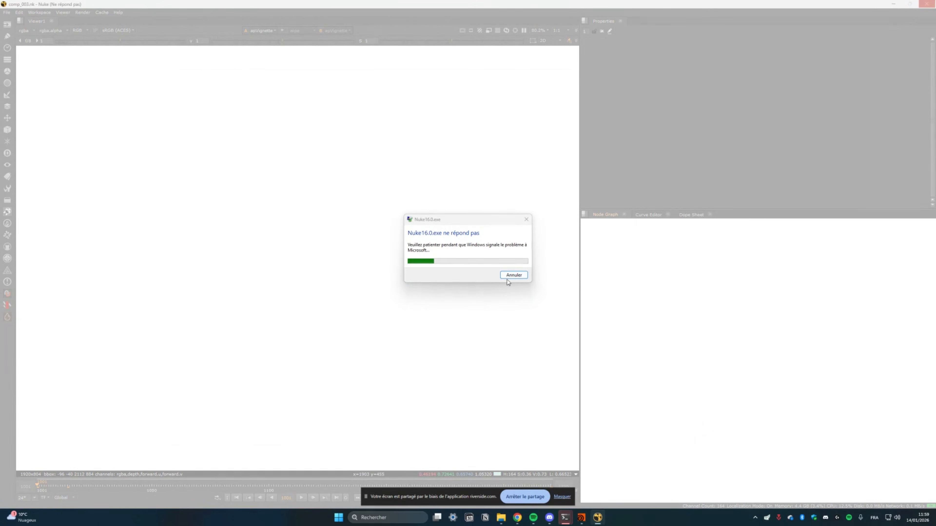
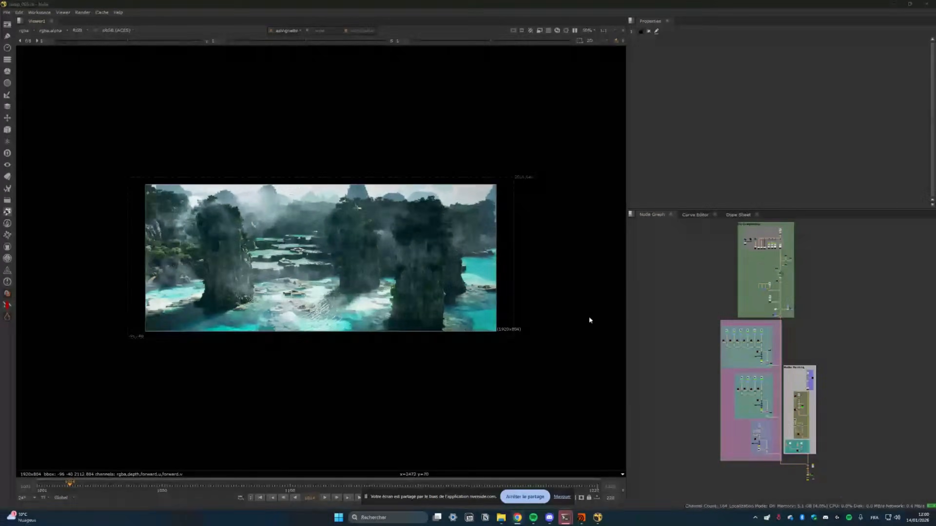
Fit the reopened comp's image in the viewer without overlays and look over the CG Compositing section's Comp Preparation block.
key(f)
key(o)
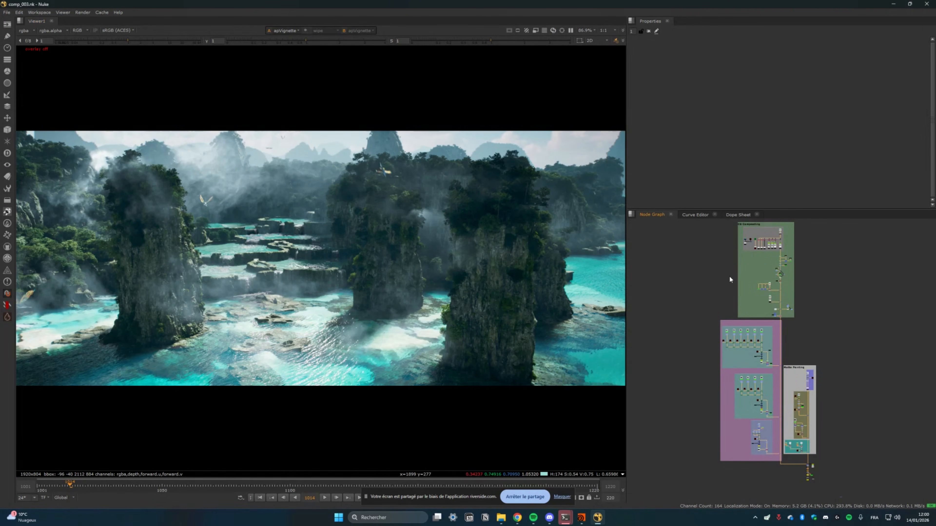
scroll(751, 341, up, 5)
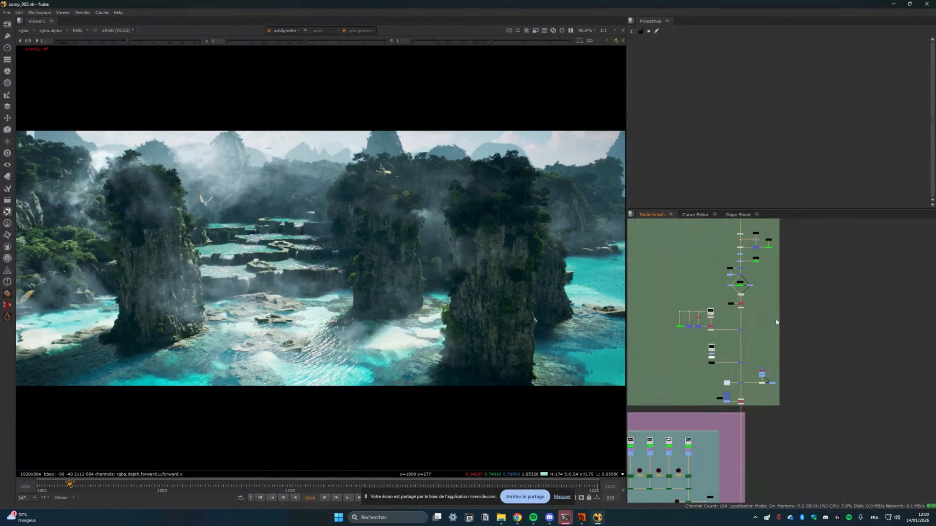
scroll(776, 323, down, 5)
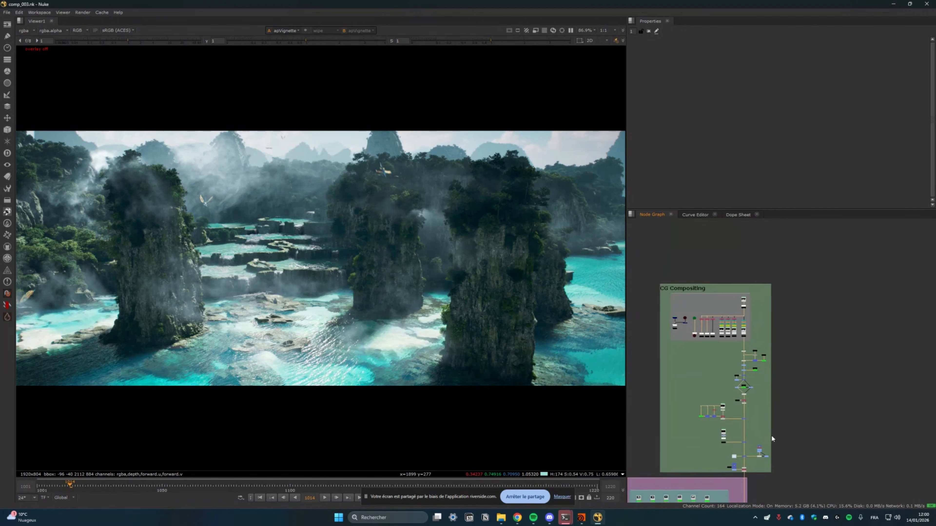
scroll(747, 326, up, 5)
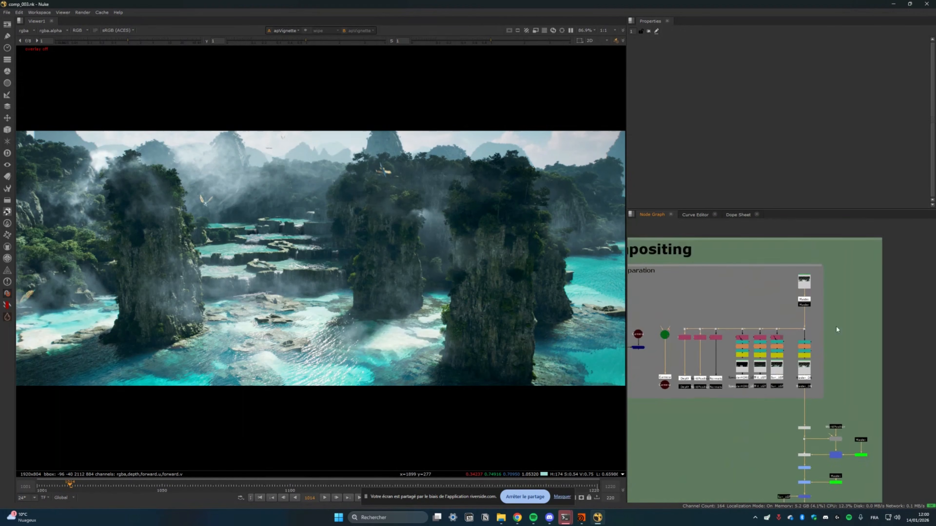
middle_drag(836, 326, 851, 333)
middle_drag(669, 309, 660, 303)
middle_drag(750, 300, 716, 279)
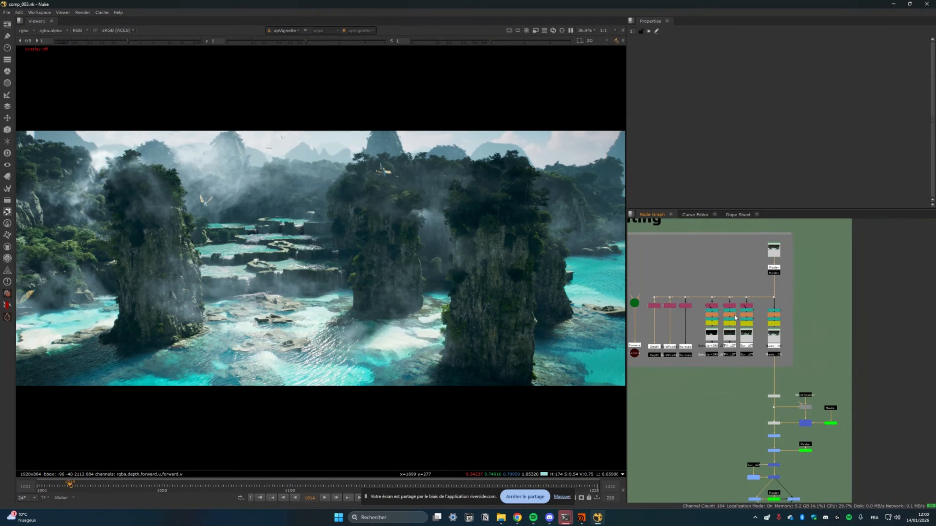
Examine the denoise branches for the SpecularHDRI_LGT, Fill_LGT, Sun_LGT and Master passes.
scroll(734, 318, up, 2)
scroll(722, 258, up, 3)
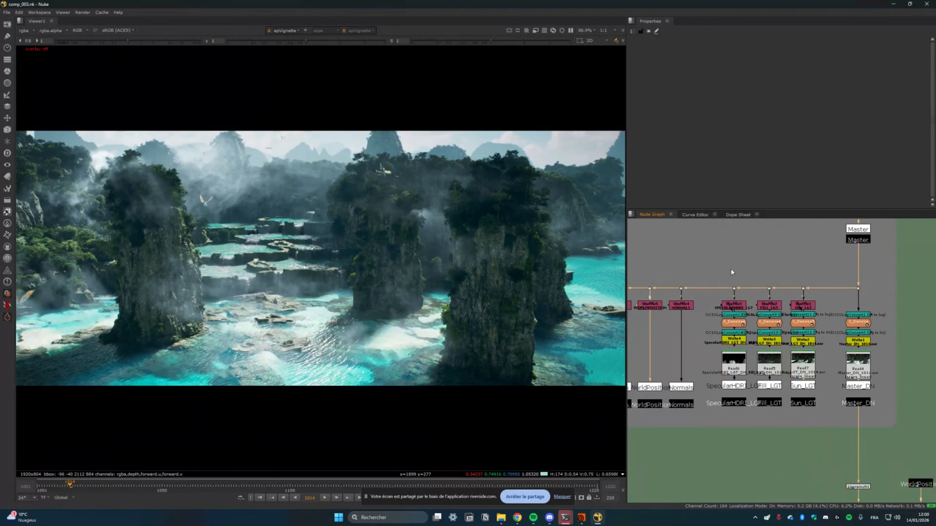
middle_drag(789, 267, 755, 281)
middle_drag(844, 284, 763, 283)
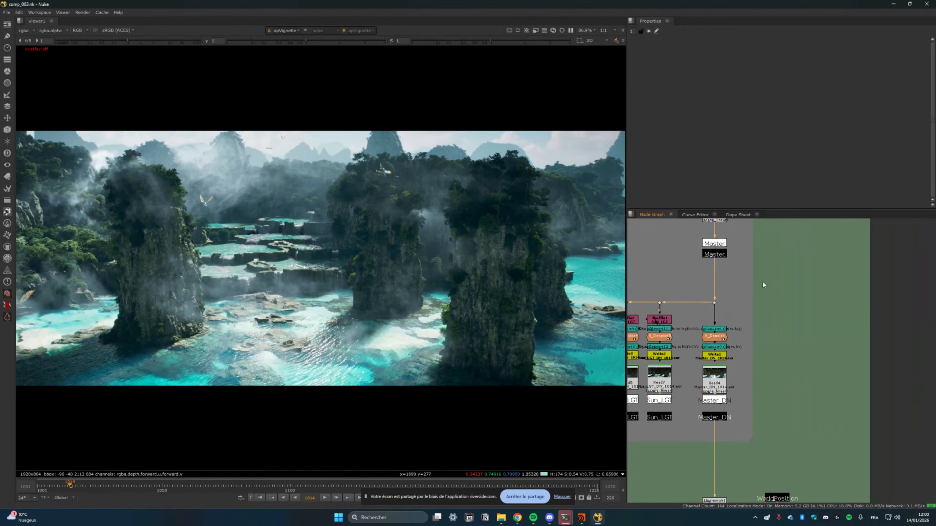
middle_drag(743, 343, 816, 326)
mouse_move(638, 261)
middle_down()
mouse_move(758, 259)
mouse_move(654, 267)
middle_up()
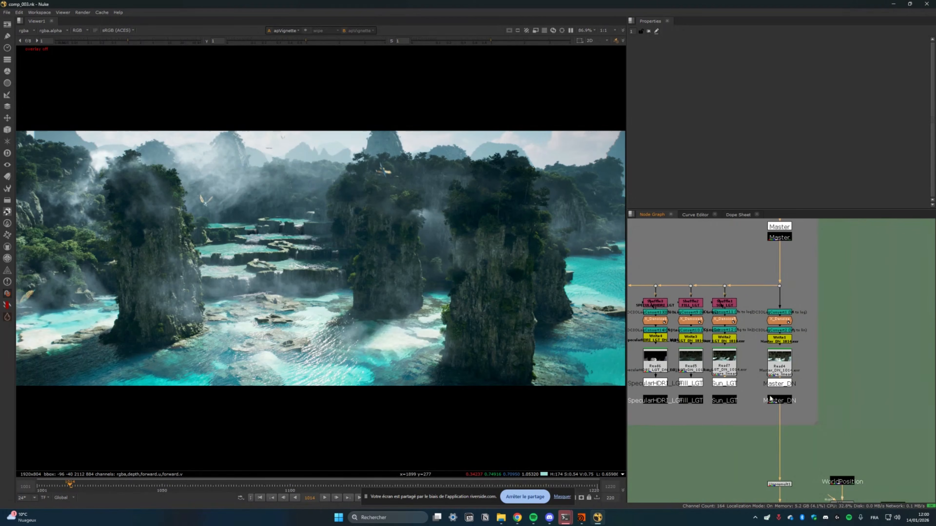
Display the denoised Master_DN render in the viewer.
click(770, 397)
key(1)
click(833, 396)
Display the Dissolve1 output below the CG grading nodes in the viewer.
middle_drag(803, 497, 795, 379)
scroll(770, 395, down, 3)
middle_drag(713, 361, 725, 264)
scroll(726, 266, down, 2)
mouse_move(727, 271)
middle_down()
mouse_move(717, 296)
mouse_move(690, 317)
mouse_move(713, 274)
middle_up()
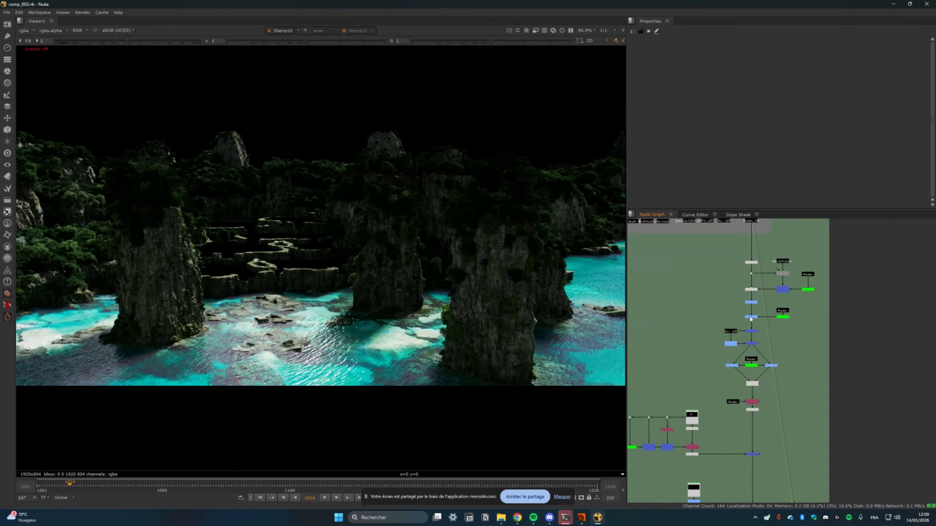
middle_drag(749, 318, 754, 268)
click(754, 335)
key(1)
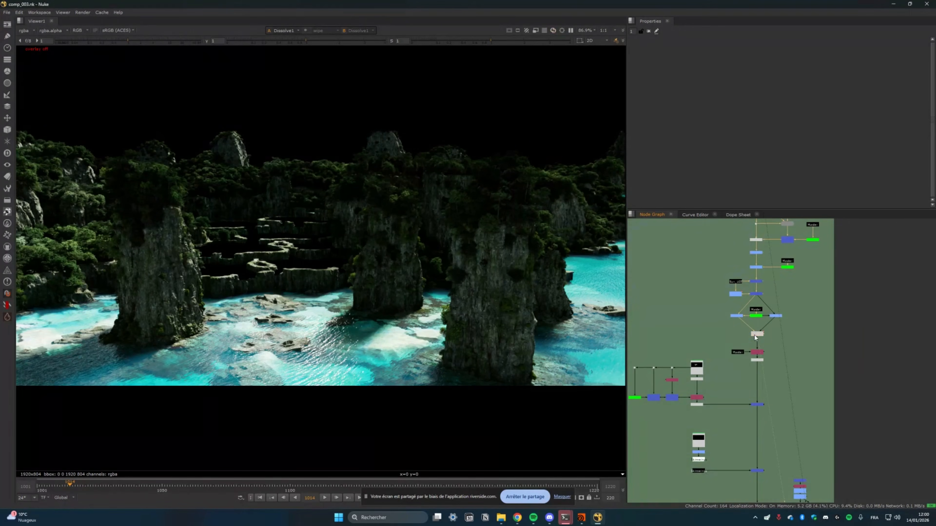
Toggle the Cryptomatte-masked Grade1 node off and on to compare its effect on the render.
middle_drag(821, 341, 808, 409)
scroll(810, 330, up, 2)
scroll(759, 360, up, 5)
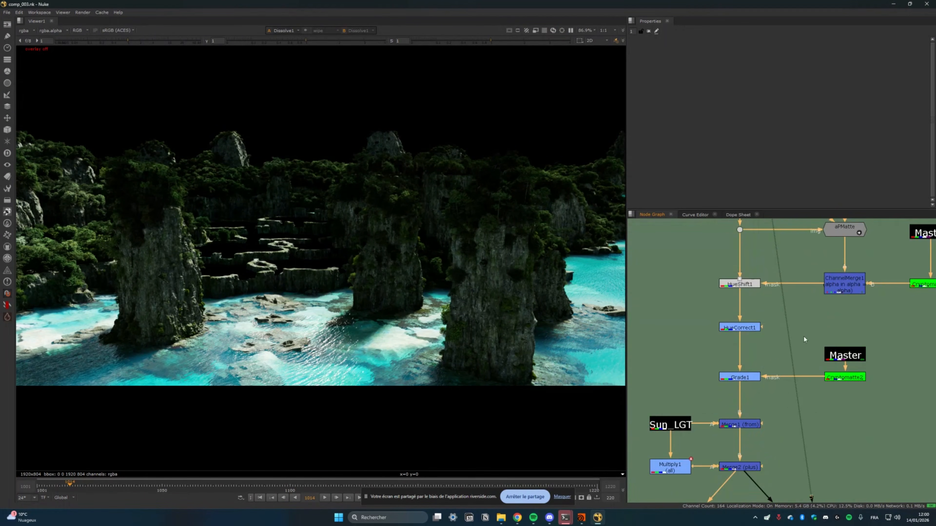
middle_drag(803, 339, 773, 376)
click(723, 421)
key(d)
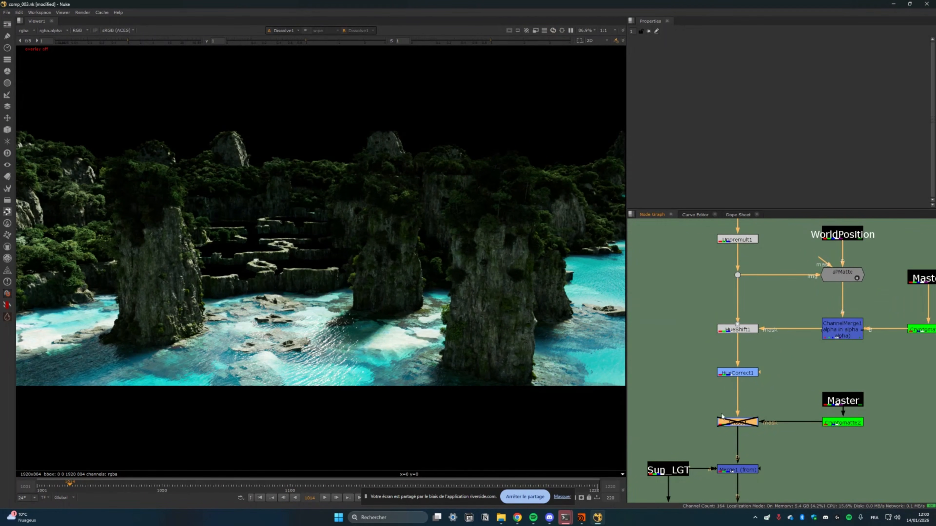
key(d)
key(d)
key(d)
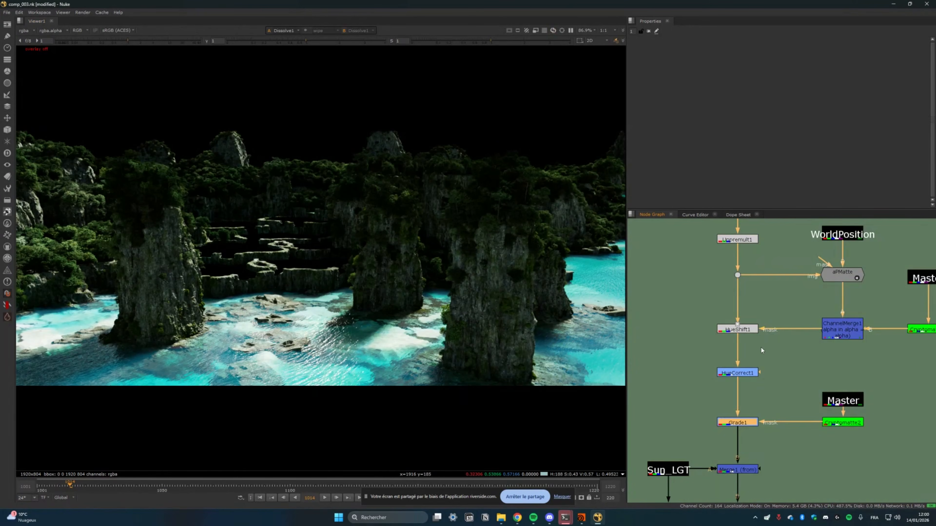
Display Merge3, which adds the Read2 water simulation layer to the CG render, in the viewer.
scroll(761, 350, down, 3)
middle_drag(810, 382, 818, 350)
scroll(773, 327, up, 3)
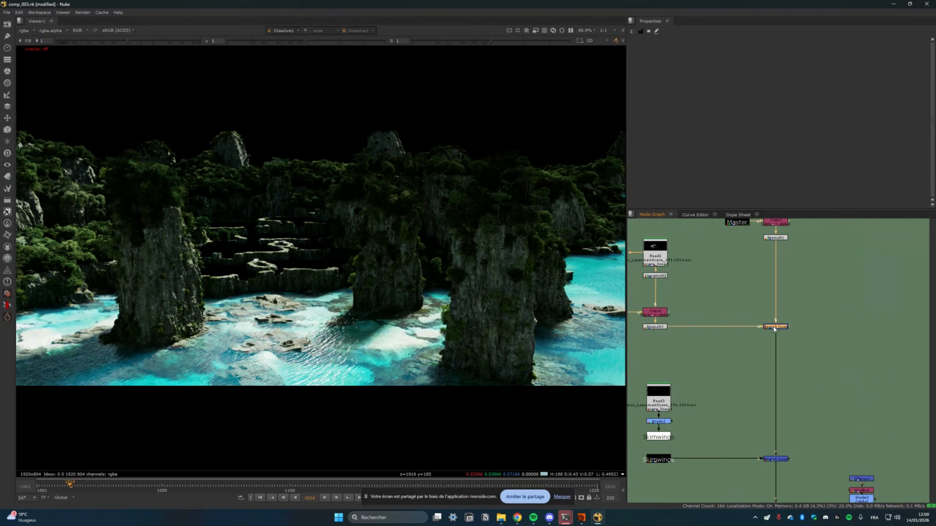
key(1)
Rewire Merge3's foreground input directly to Read2, bypassing the alpha masking nodes, and inspect the water layer's edges below the terraces.
middle_drag(675, 350, 782, 336)
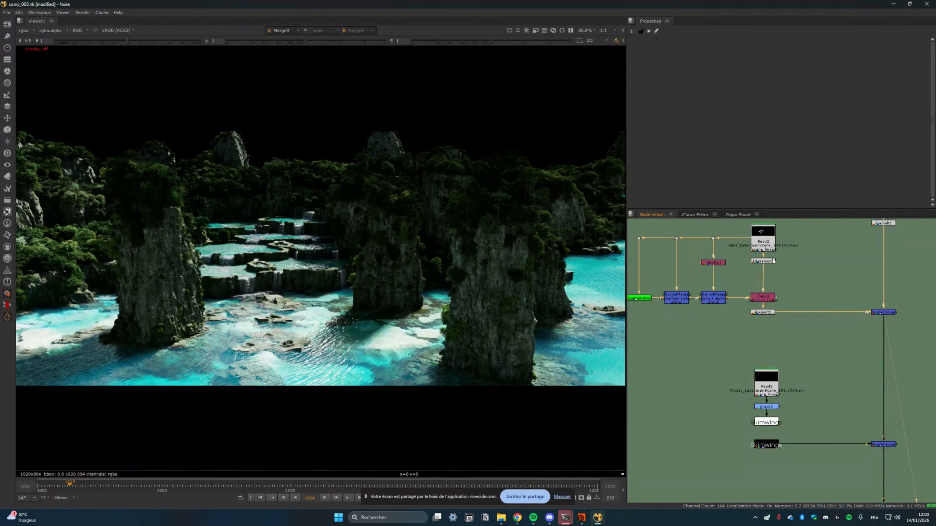
drag(771, 259, 769, 261)
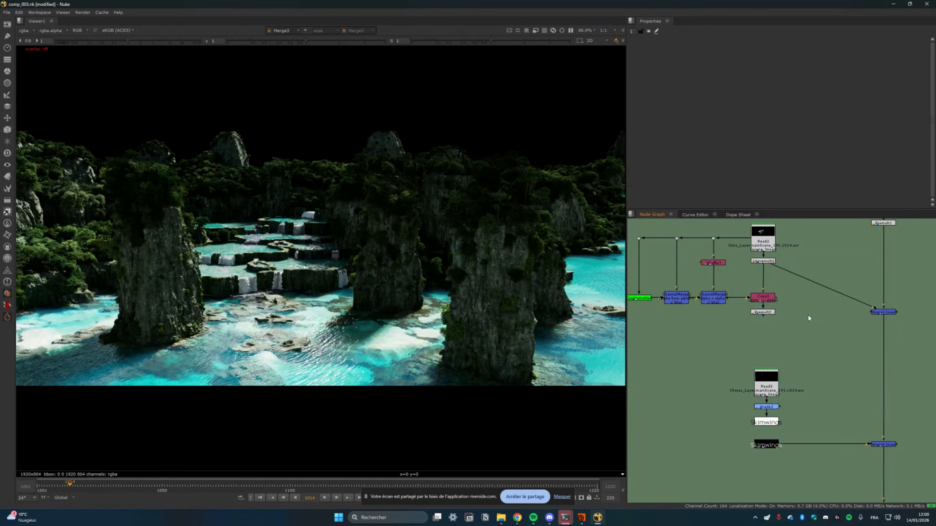
scroll(222, 291, up, 5)
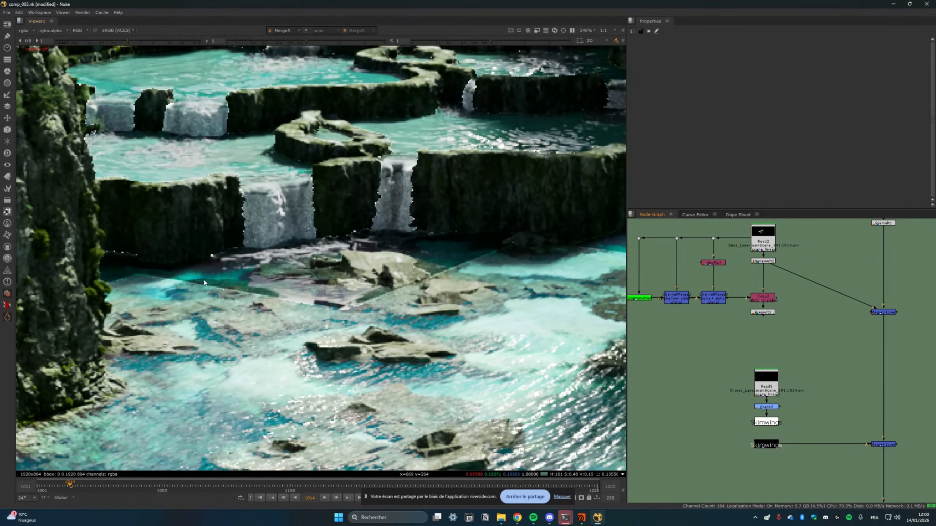
drag(786, 270, 765, 244)
drag(119, 257, 548, 227)
drag(546, 228, 325, 329)
drag(361, 321, 234, 325)
Display the raw Read2 water simulation layer on its own in the viewer.
click(763, 243)
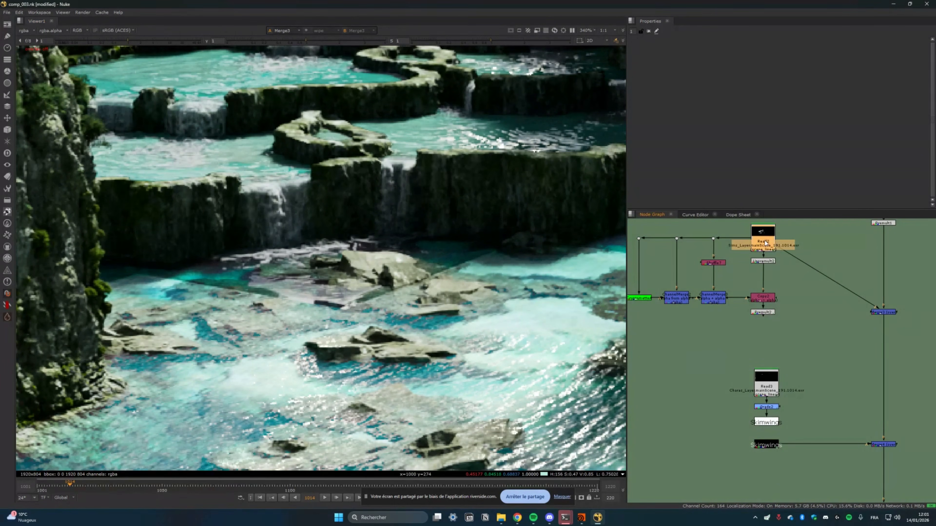
key(1)
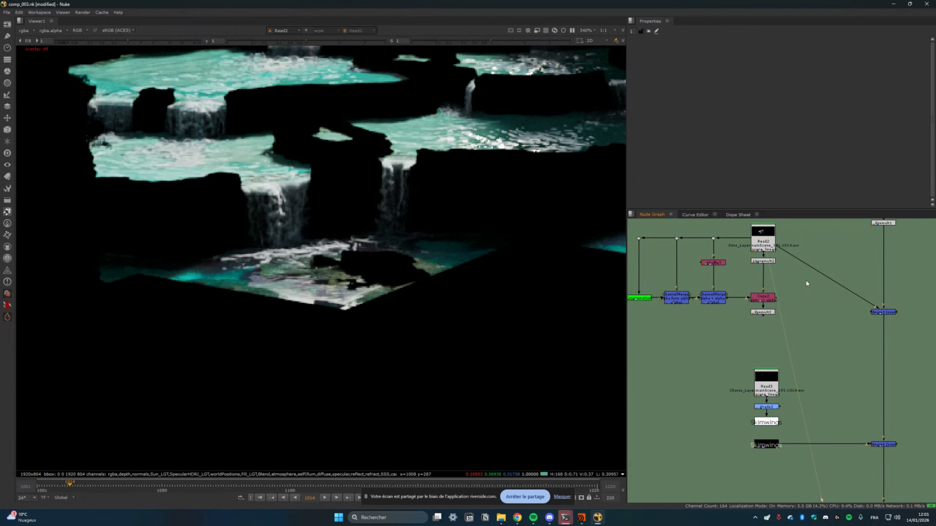
middle_drag(805, 283, 762, 325)
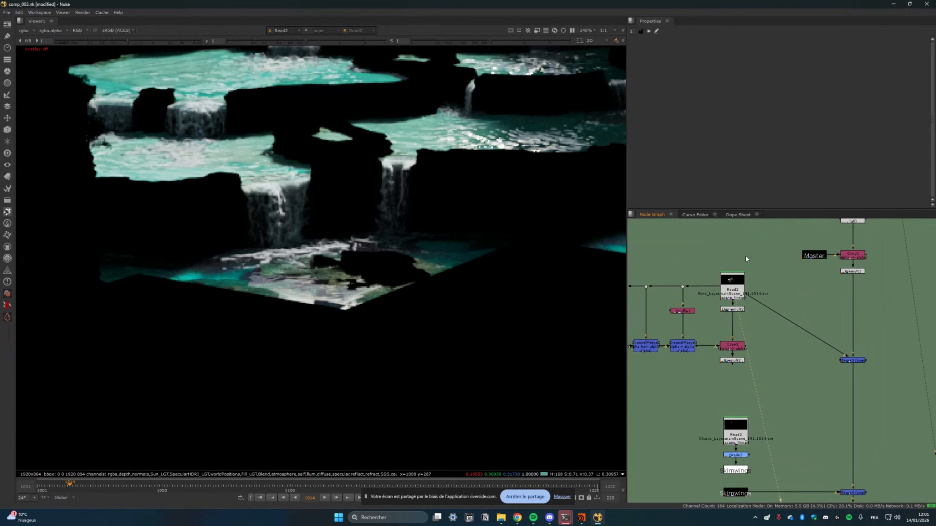
Display the Shuffle7 mask extracted from the Read2 layer in the viewer.
click(737, 286)
click(740, 280)
middle_drag(737, 250, 774, 302)
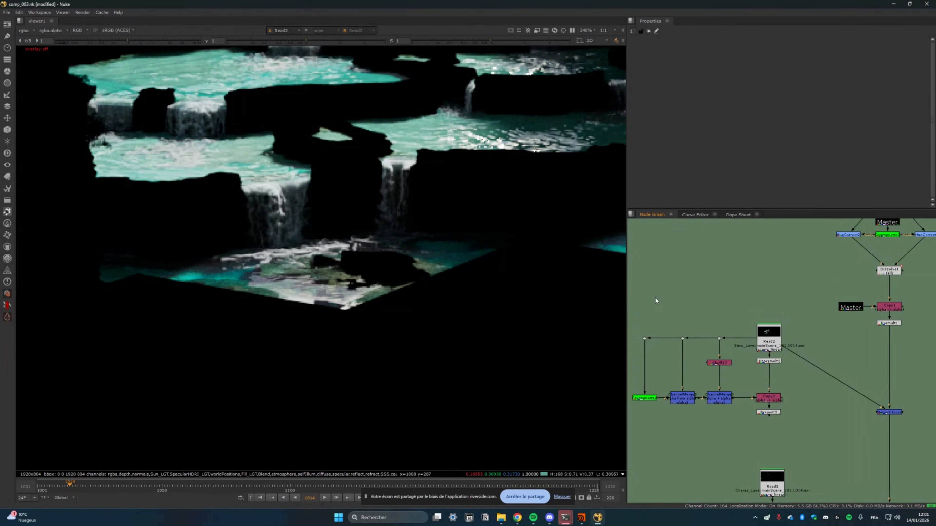
key(1)
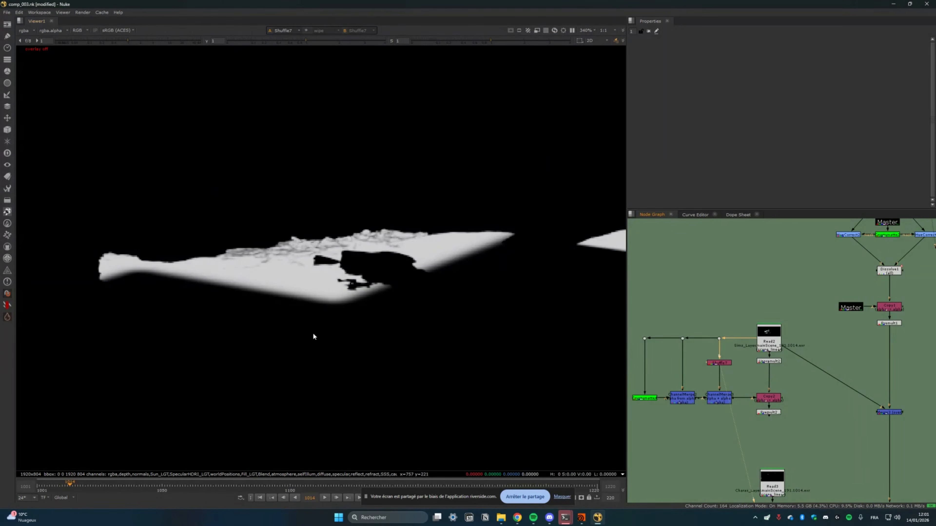
Reconnect Merge3's foreground input from Read2 to the Premult node below Copy2's alpha masking, and display Merge3 in the viewer.
drag(508, 233, 281, 351)
middle_drag(913, 432, 834, 398)
middle_drag(723, 346, 767, 343)
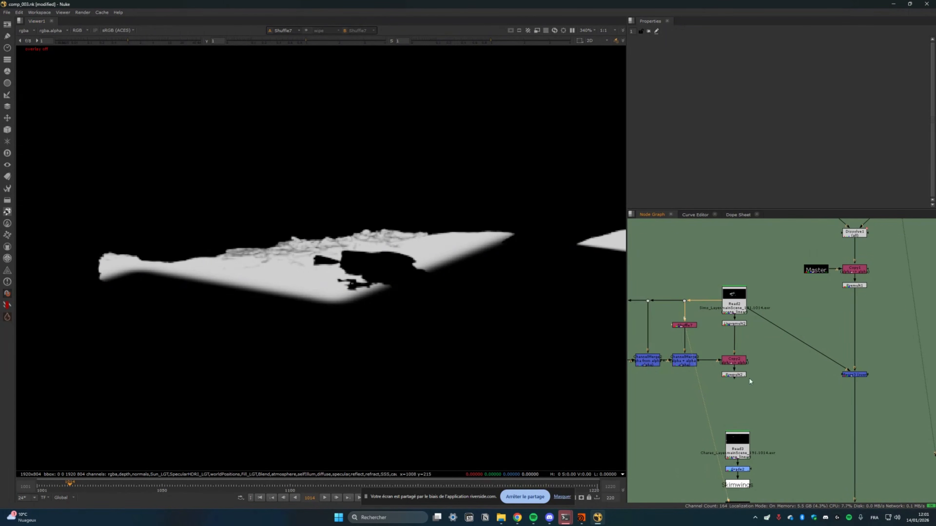
drag(751, 311, 734, 375)
click(855, 375)
key(1)
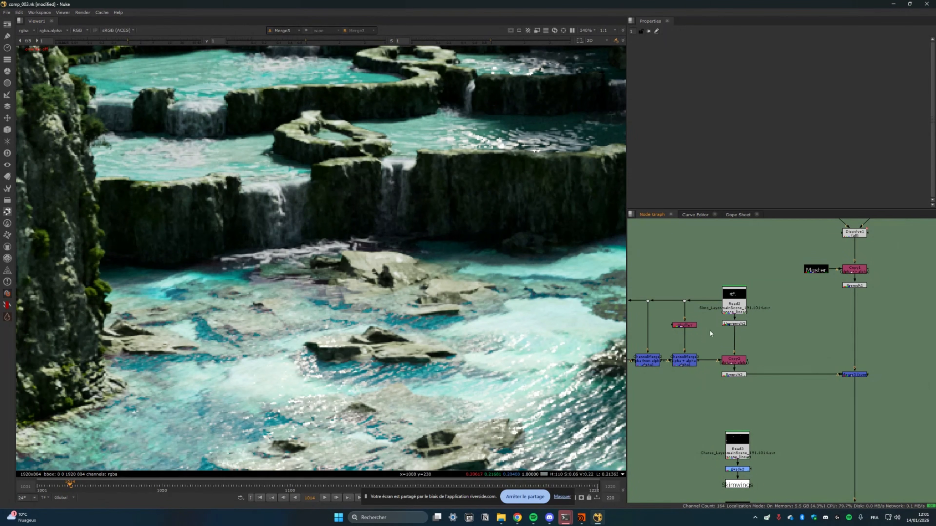
Display Merge5, which combines the constant colour haze with the CG render, and fit the whole image in the viewer.
scroll(748, 307, down, 5)
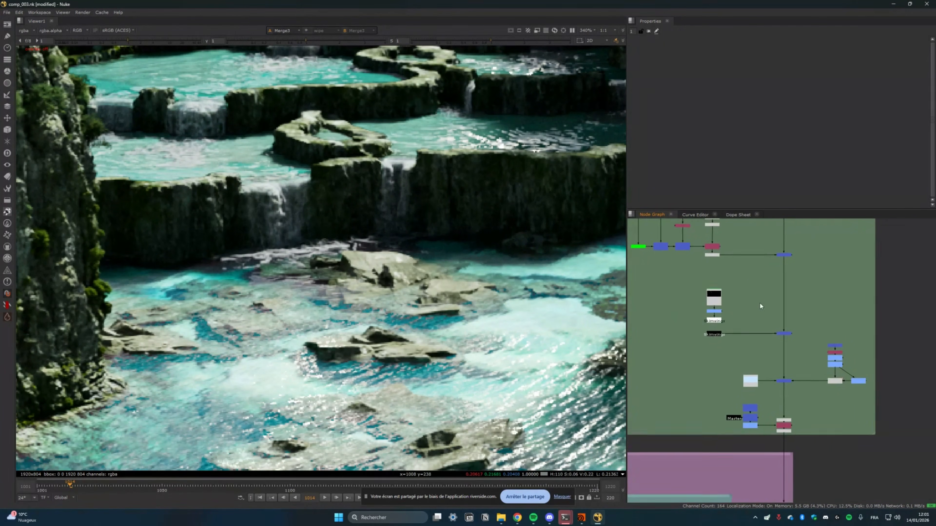
scroll(760, 304, up, 2)
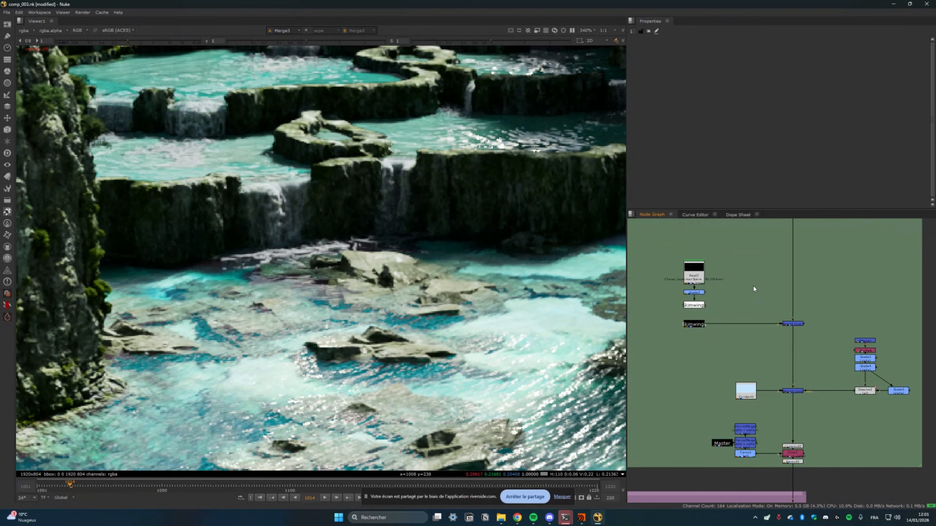
mouse_move(756, 308)
middle_down()
mouse_move(740, 322)
mouse_move(762, 309)
middle_up()
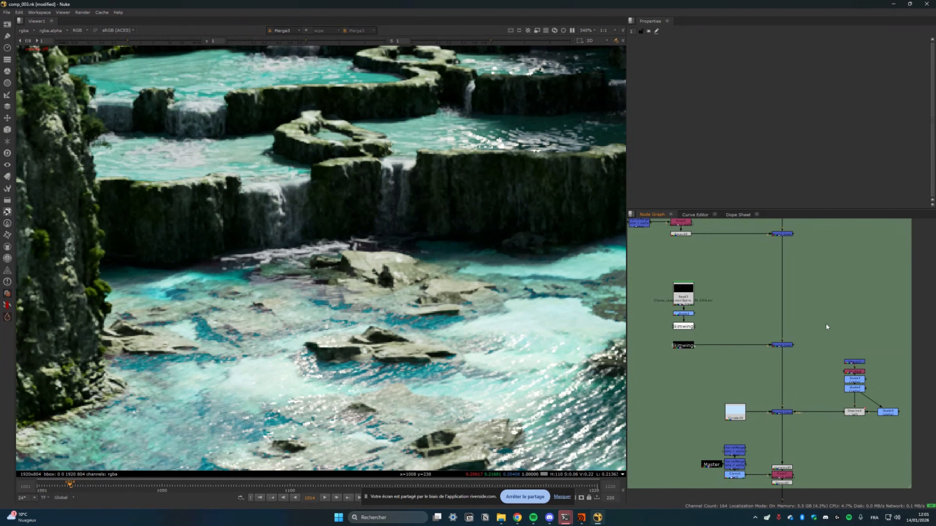
middle_drag(802, 316, 809, 303)
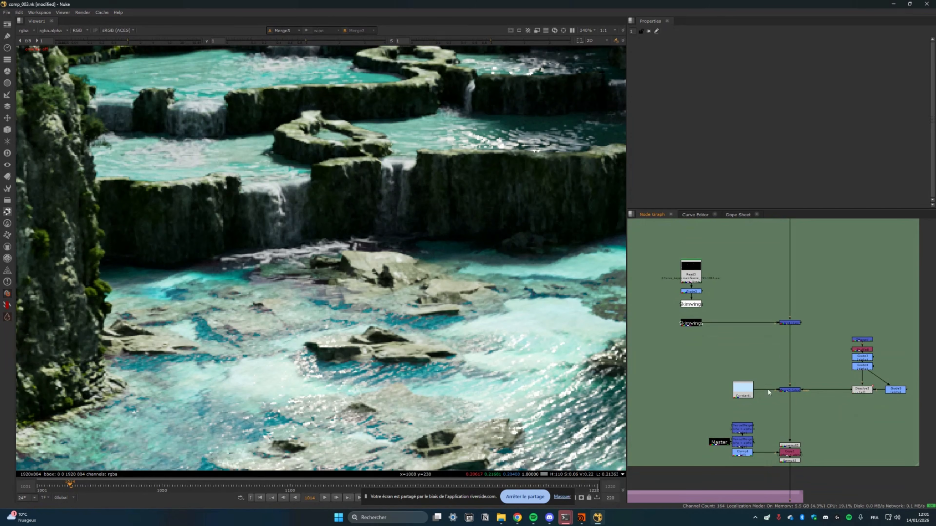
click(787, 391)
key(1)
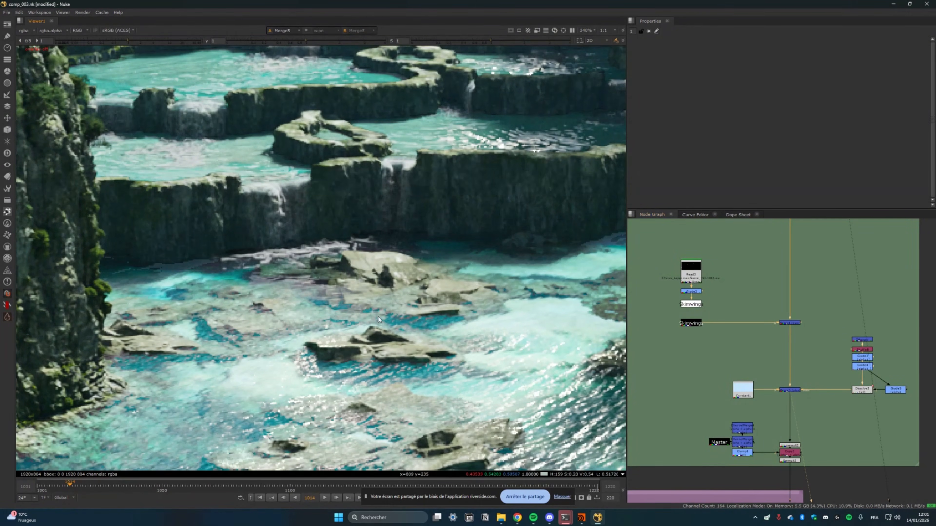
key(f)
Toggle Merge5 off and on to compare the environment with and without the atmospheric haze.
middle_drag(814, 382, 795, 345)
click(771, 354)
key(d)
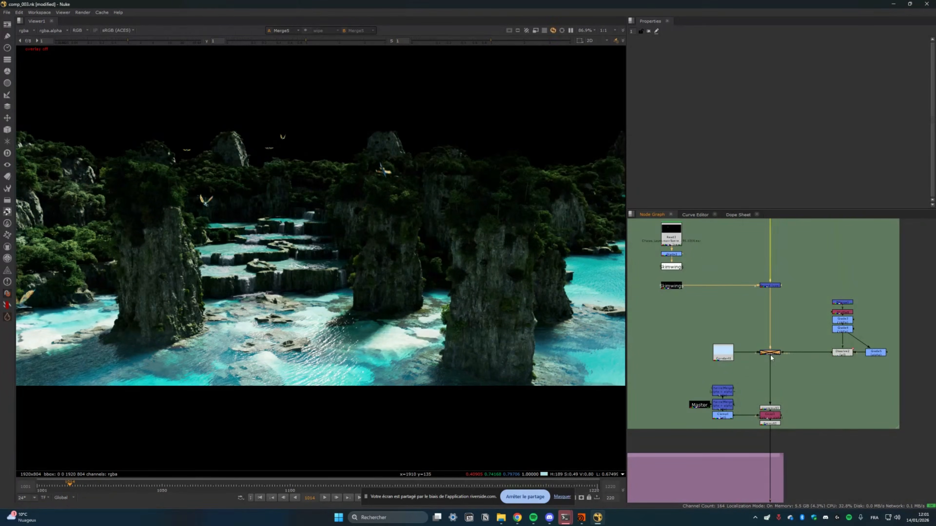
key(d)
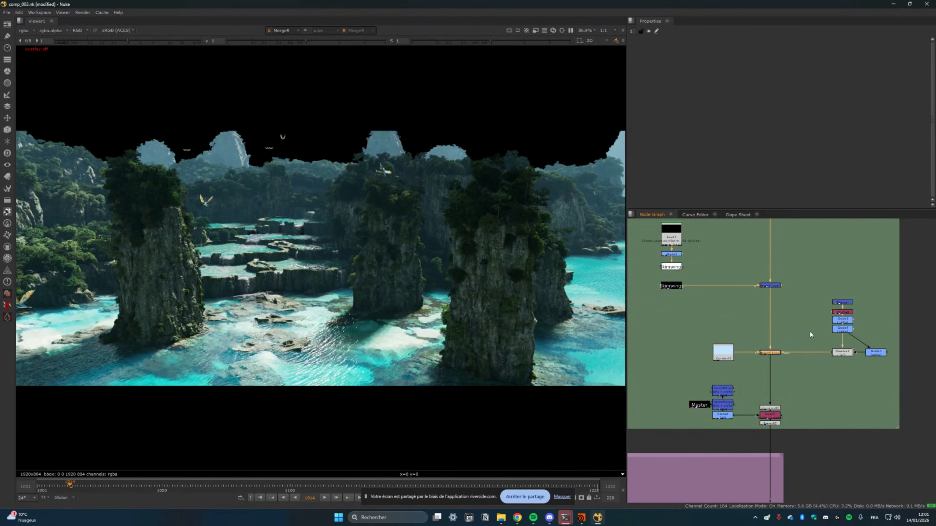
middle_drag(795, 349, 778, 297)
key(d)
key(d)
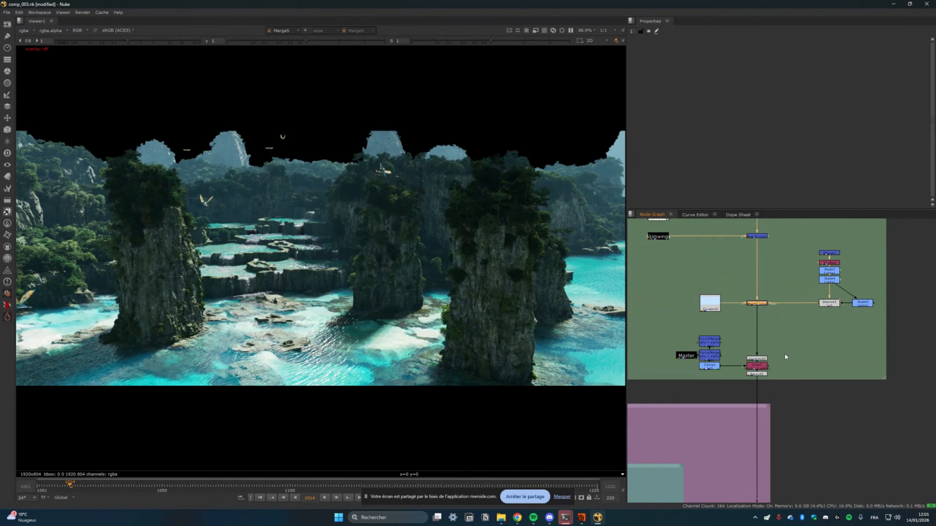
key(d)
key(d)
Display the final Premult3 output of the Compositing section in the viewer.
click(760, 374)
key(1)
scroll(812, 414, down, 5)
middle_drag(813, 416, 792, 294)
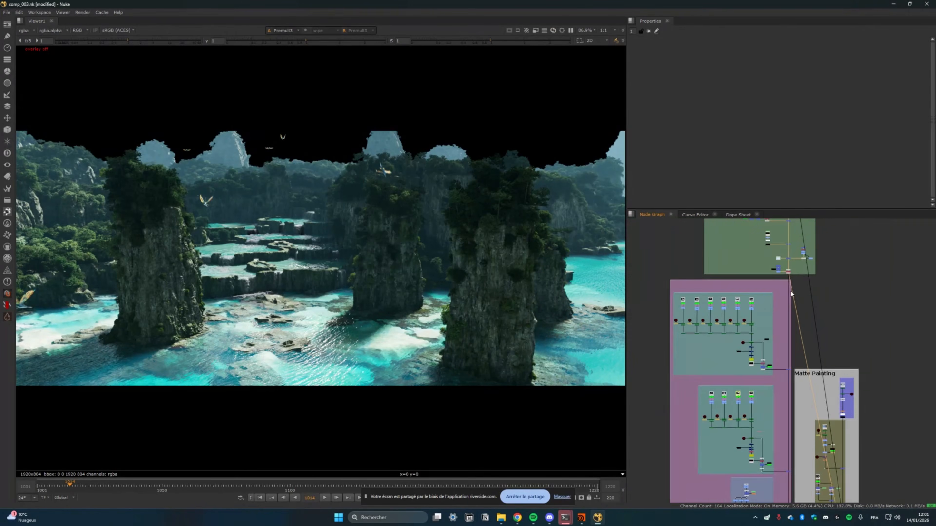
Display the merge that adds the Env 1 Clouds branch to the main comp in the viewer.
scroll(758, 323, up, 4)
middle_drag(758, 325, 794, 306)
scroll(837, 416, up, 3)
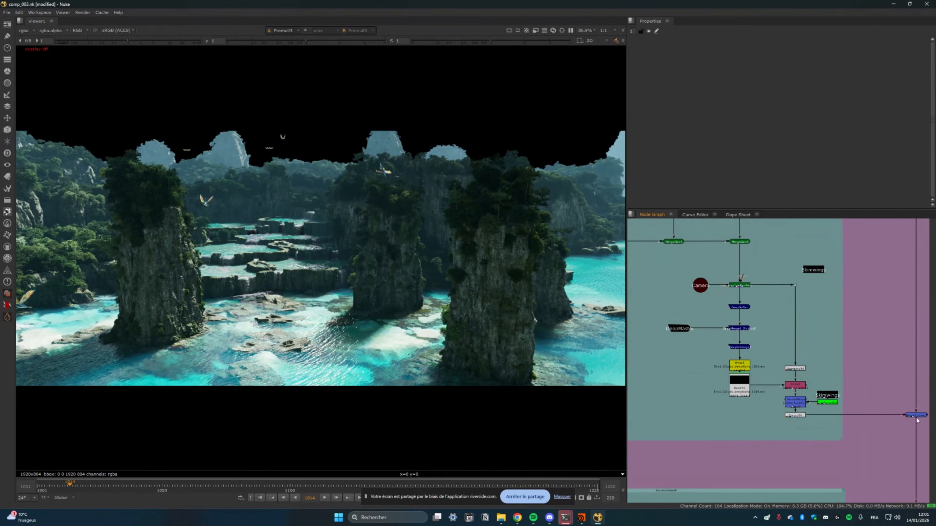
click(912, 416)
key(1)
scroll(860, 349, down, 3)
middle_drag(766, 355, 807, 359)
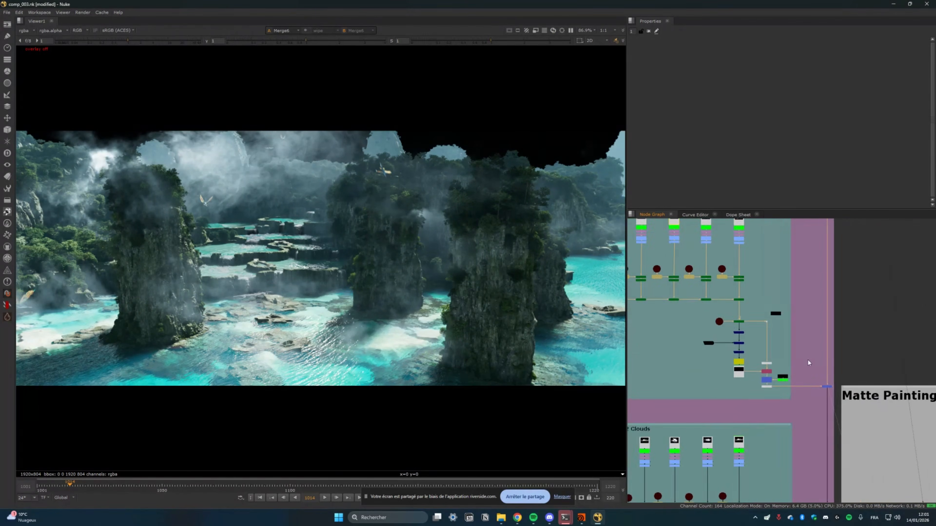
Toggle the Env 1 Clouds merge off and on to compare the image with and without the clouds.
scroll(824, 388, up, 2)
middle_drag(773, 333, 841, 367)
middle_drag(758, 316, 795, 368)
key(d)
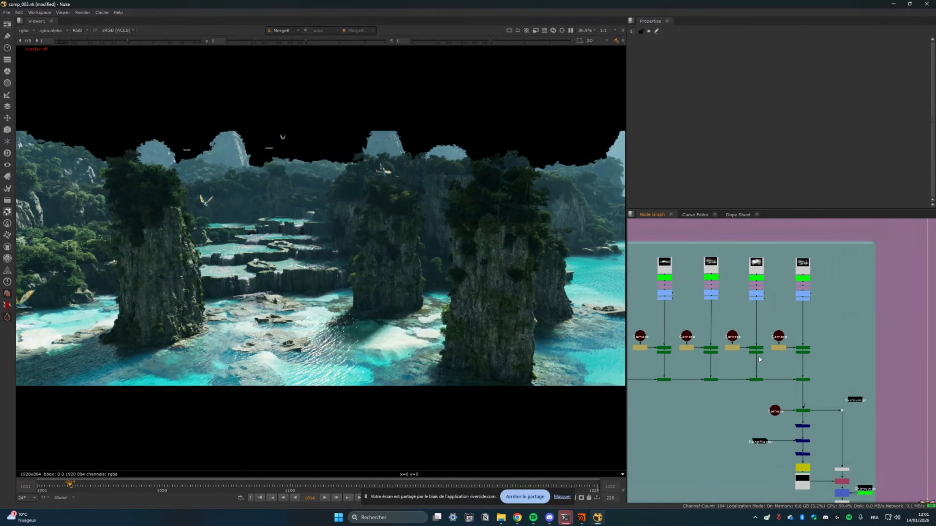
key(d)
middle_drag(696, 325, 809, 349)
key(d)
middle_drag(692, 329, 582, 256)
scroll(885, 447, up, 2)
click(887, 447)
key(d)
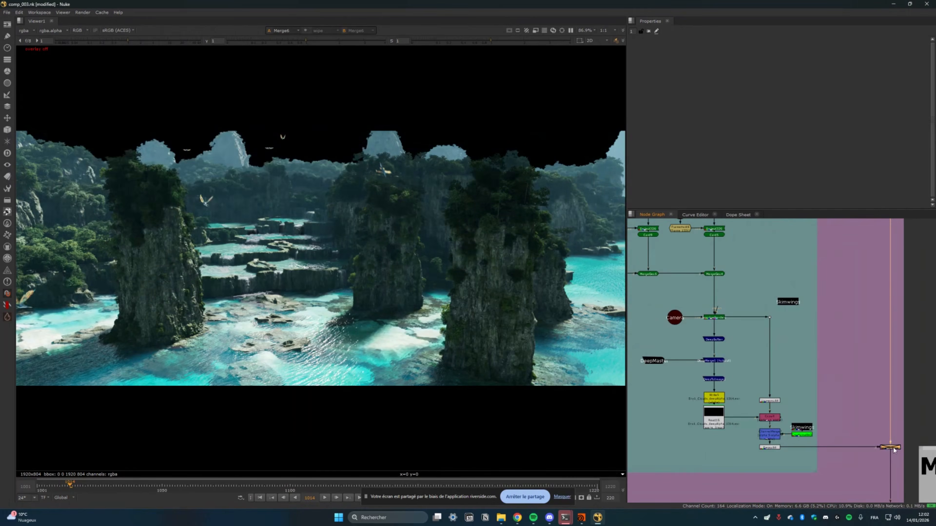
key(d)
middle_drag(802, 369, 850, 385)
key(d)
key(d)
key(d)
key(d)
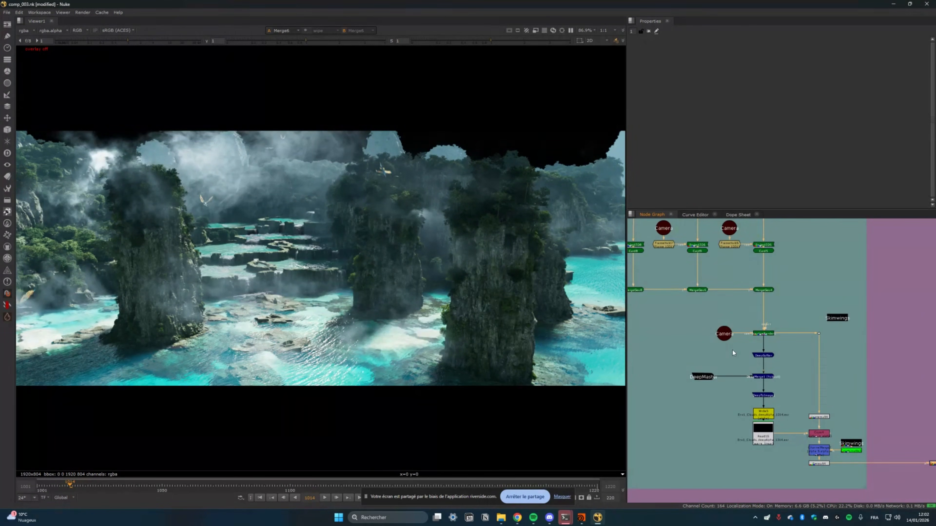
key(d)
key(d)
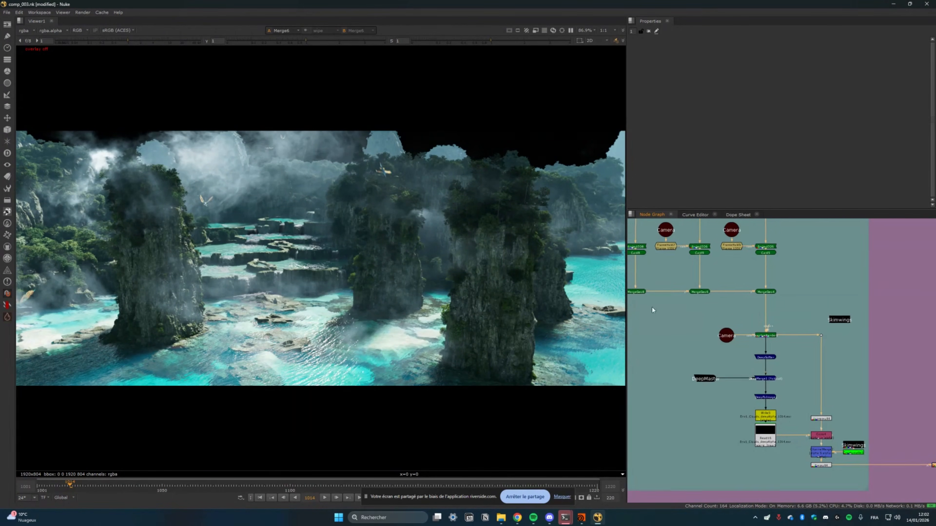
Display the Read21 cloud image of Env 1 Clouds, followed by its keyed, transformed and graded result at Multiply3.
scroll(733, 365, down, 3)
scroll(700, 322, up, 3)
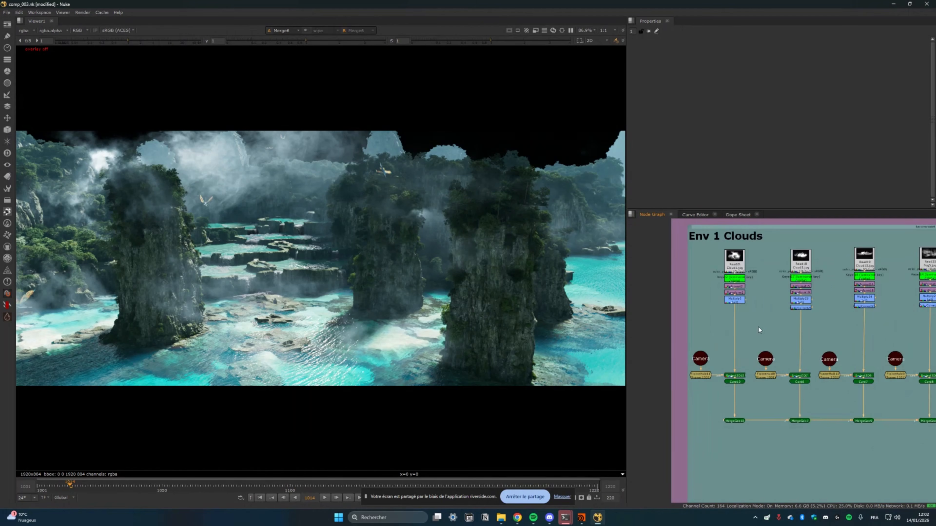
middle_drag(758, 327, 748, 323)
middle_drag(852, 312, 881, 360)
scroll(769, 332, up, 2)
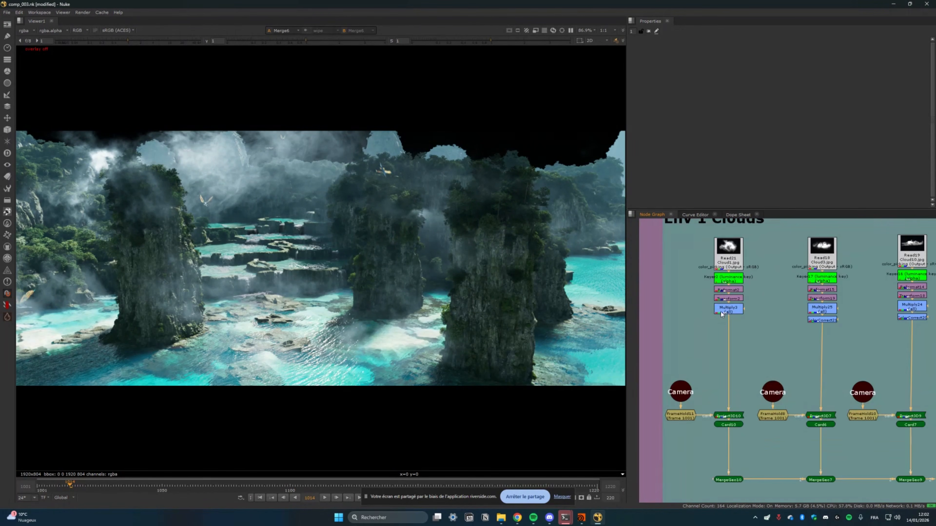
click(728, 251)
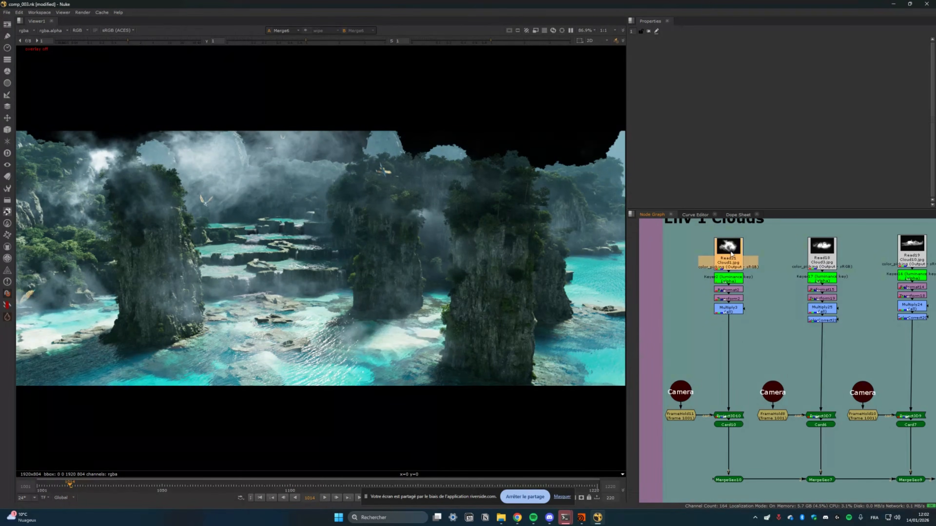
key(1)
middle_drag(781, 293, 782, 305)
click(739, 325)
key(1)
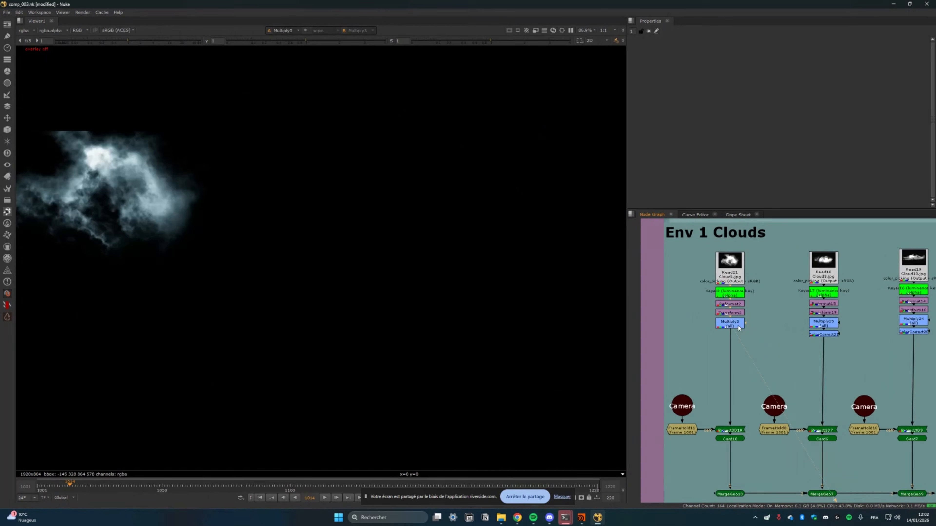
Display Card10 in the 3D viewer and inspect the projected cloud card from a wider angle.
middle_drag(765, 355, 774, 319)
middle_drag(774, 364, 746, 276)
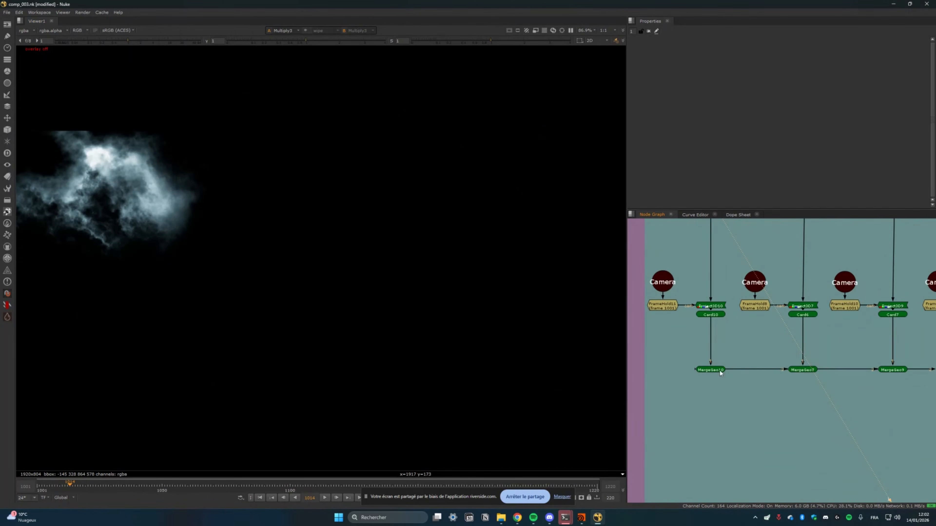
middle_drag(774, 357, 734, 341)
click(670, 299)
key(1)
click(673, 310)
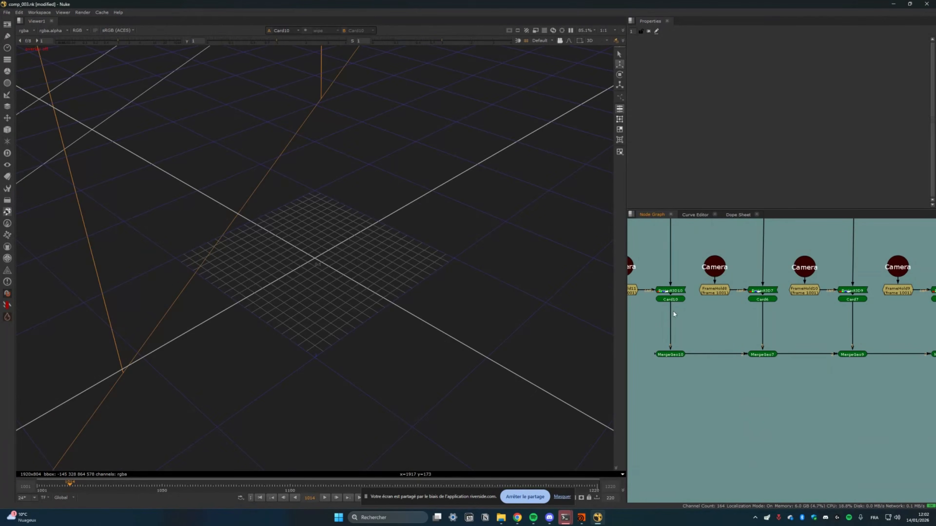
ctrl+drag(413, 261, 368, 242)
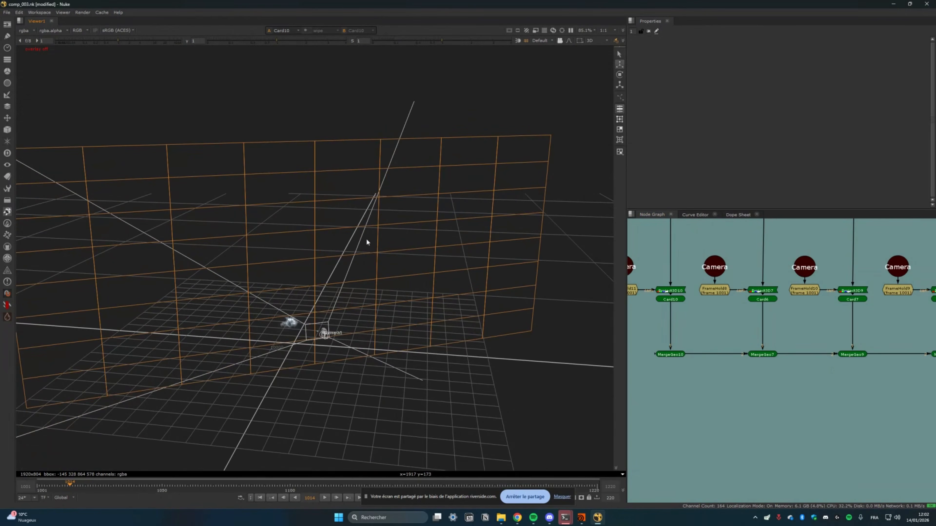
Examine the ScanlineRender1, DeepSoften, DeepMerge1 and DeepToImage1 chain that renders the merged cloud cards.
middle_drag(712, 364, 709, 314)
scroll(710, 314, down, 6)
middle_drag(881, 333, 786, 331)
scroll(786, 329, up, 8)
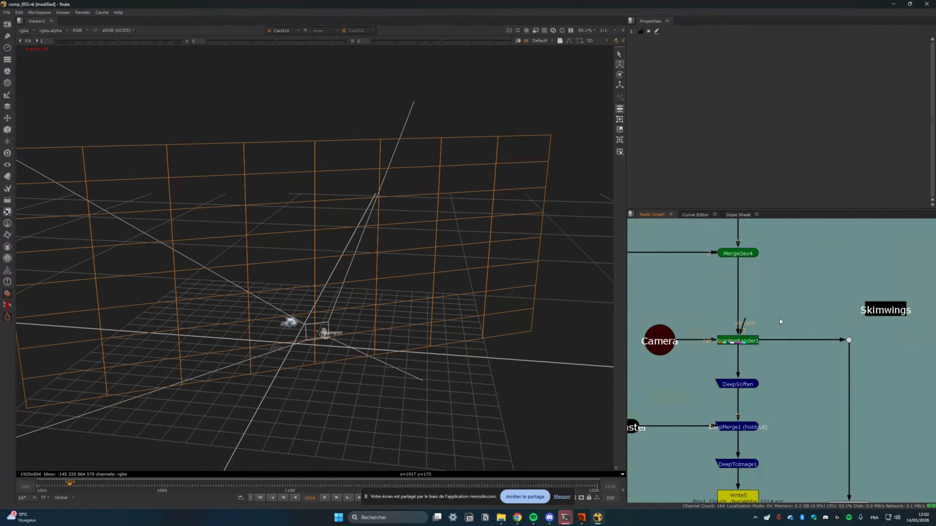
middle_drag(814, 294, 841, 278)
middle_drag(819, 348, 820, 303)
drag(813, 294, 767, 408)
middle_drag(767, 409, 863, 393)
click(863, 393)
Examine the DeepMaster source in the Comp Preparation section, and return to the deep chain of Env 1 Clouds.
scroll(685, 324, down, 8)
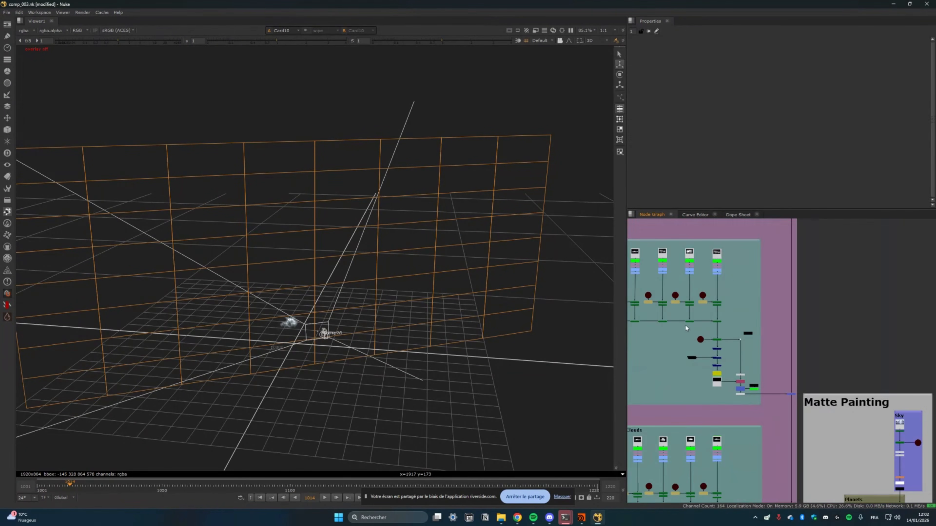
scroll(690, 318, down, 3)
middle_drag(806, 431, 810, 461)
scroll(757, 341, up, 6)
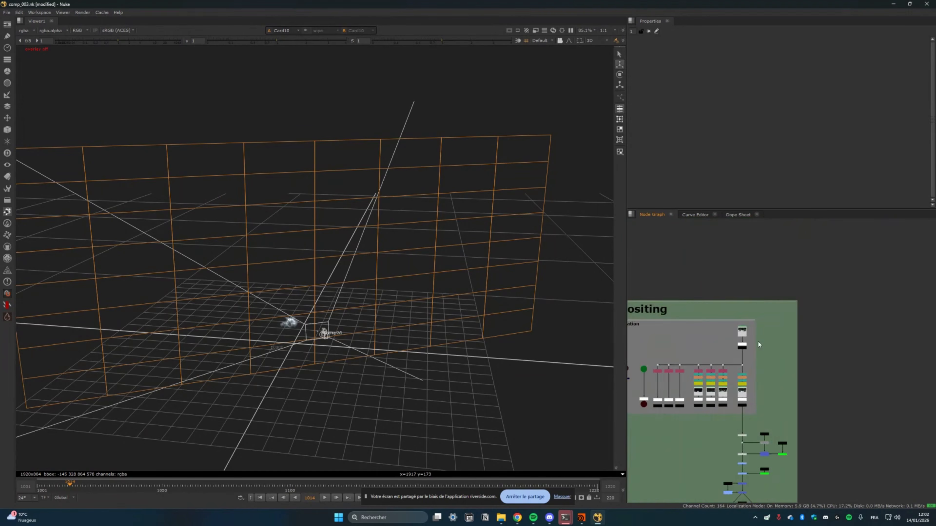
scroll(777, 324, up, 4)
middle_drag(777, 325, 873, 297)
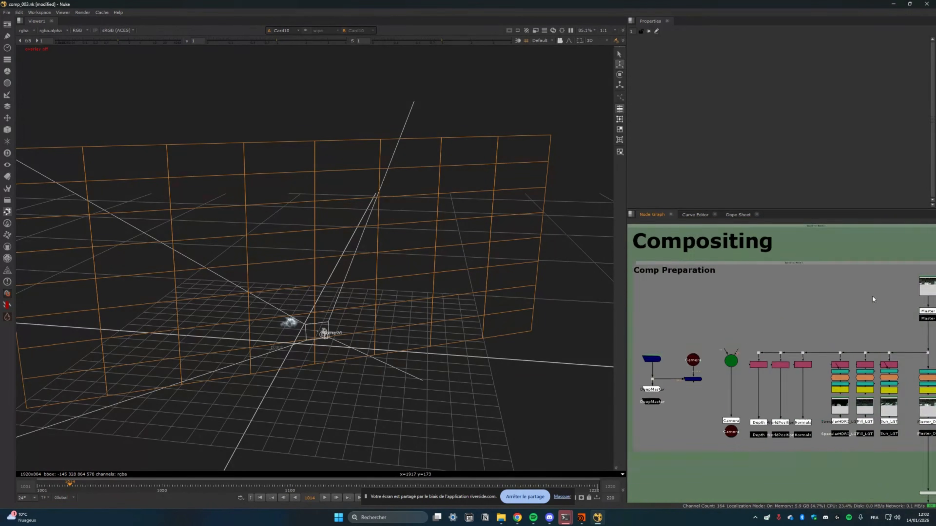
scroll(763, 312, up, 3)
scroll(763, 312, up, 2)
scroll(763, 311, down, 6)
middle_drag(774, 423, 806, 305)
scroll(783, 379, up, 4)
scroll(785, 350, up, 5)
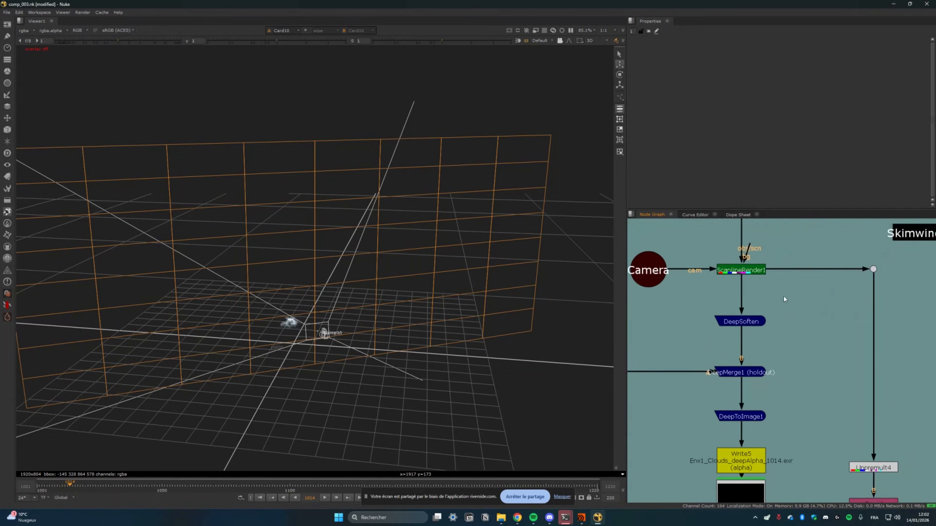
Display DeepMerge1, the holdout of the rendered clouds against DeepMaster, in the viewer.
drag(706, 277, 690, 262)
middle_drag(793, 356, 832, 329)
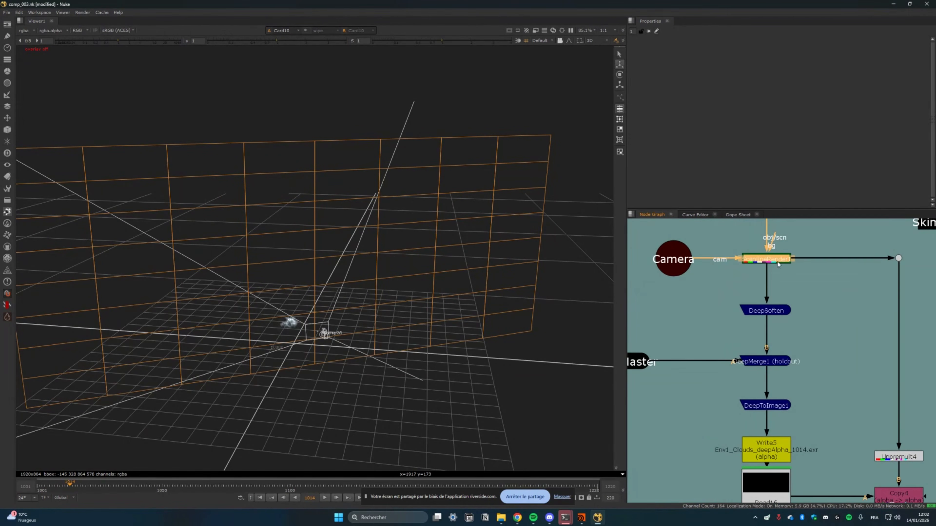
middle_drag(778, 264, 816, 323)
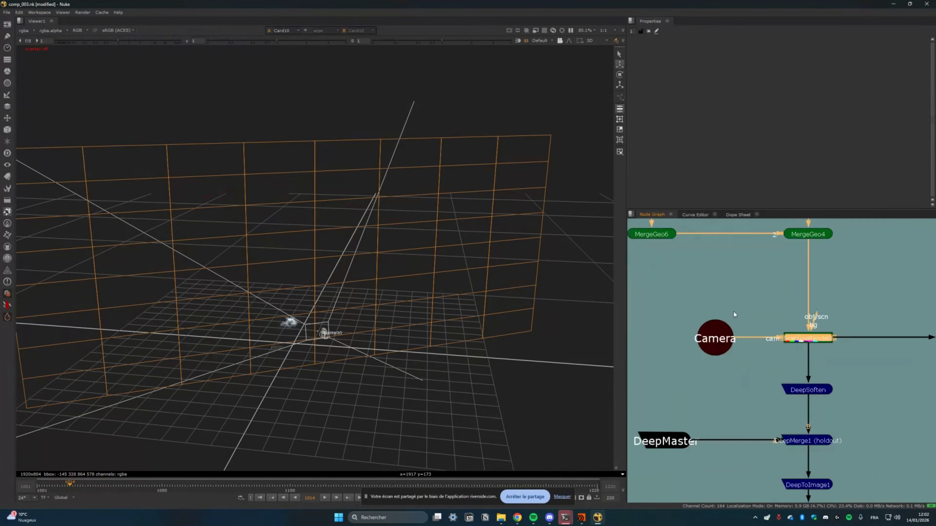
middle_drag(682, 406, 693, 343)
click(776, 378)
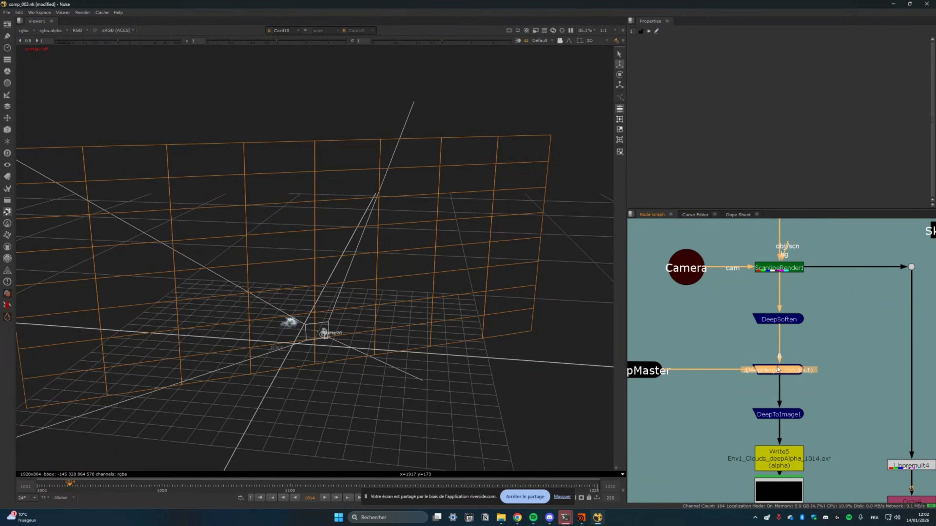
key(1)
middle_drag(865, 390, 839, 368)
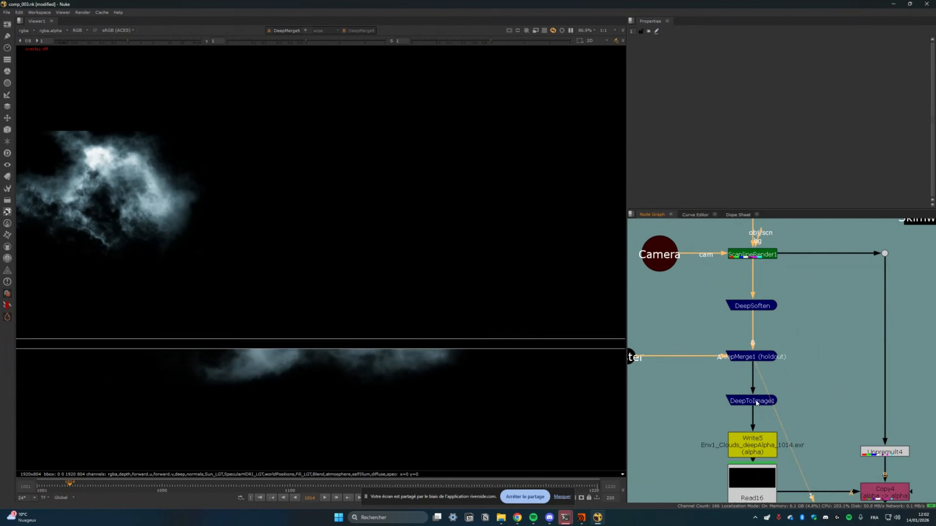
Examine the DeepSoften node and the DeepMaster and camera inputs around the clouds' deep holdout.
click(765, 327)
click(751, 306)
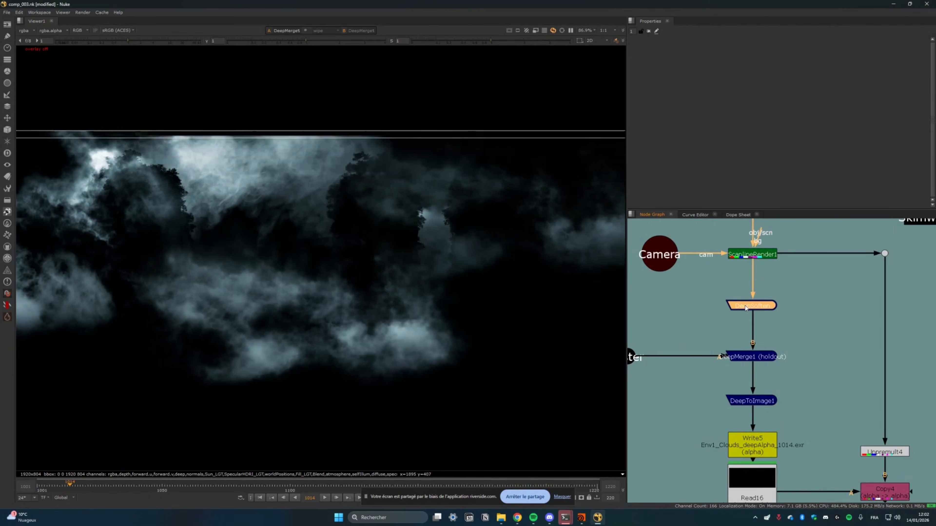
middle_drag(689, 333, 791, 342)
click(748, 331)
drag(793, 341, 691, 382)
middle_drag(675, 320, 766, 358)
click(730, 325)
scroll(735, 344, down, 3)
middle_drag(735, 326, 789, 300)
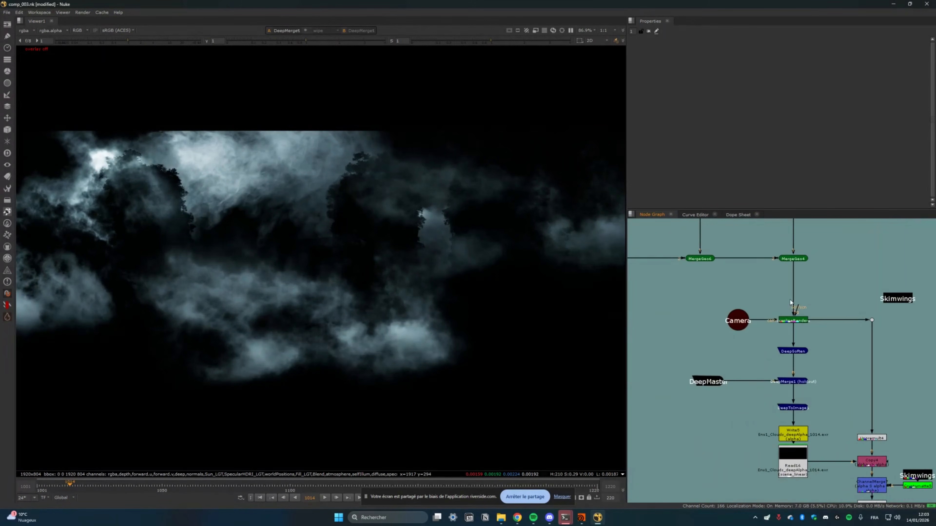
Disable and re-enable the DeepSoften node repeatedly to compare how it affects the clouds around the rock and foliage edges.
middle_drag(628, 262, 772, 375)
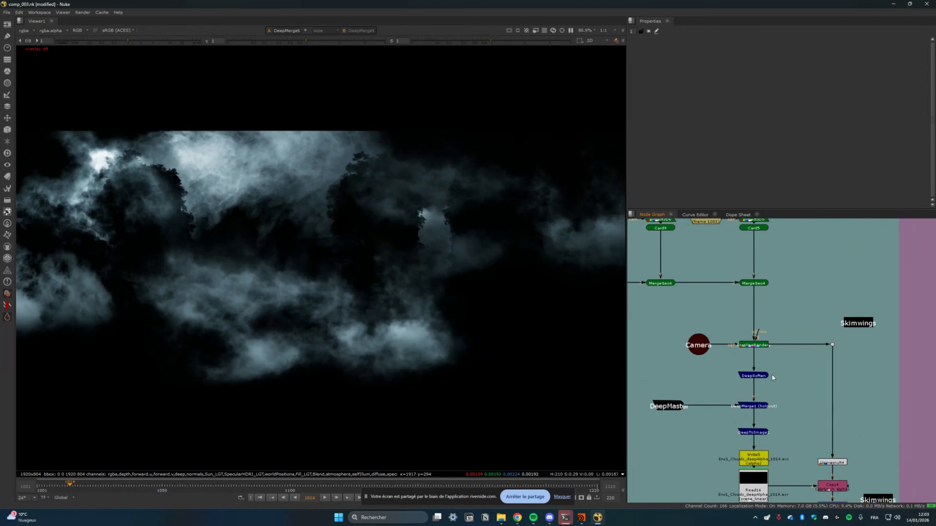
scroll(772, 375, up, 3)
drag(792, 352, 687, 398)
key(d)
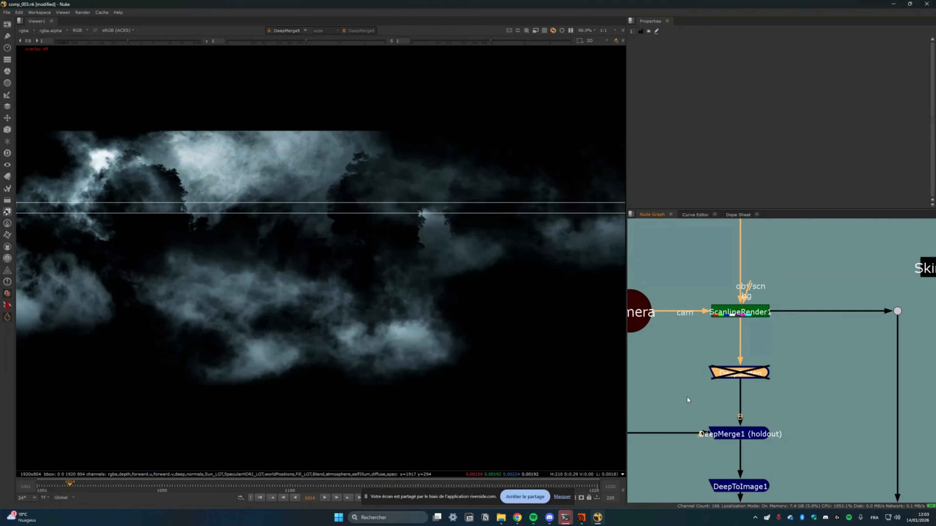
key(d)
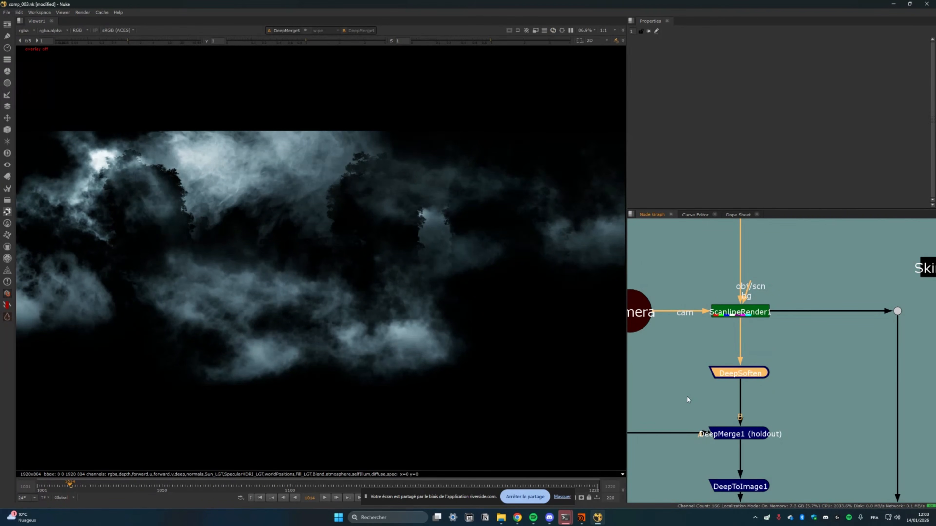
key(d)
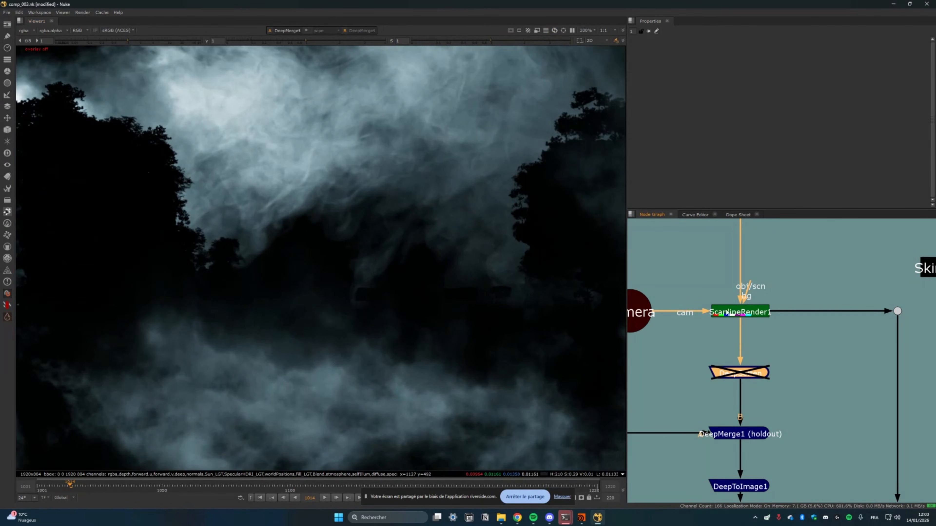
scroll(772, 351, down, 4)
key(d)
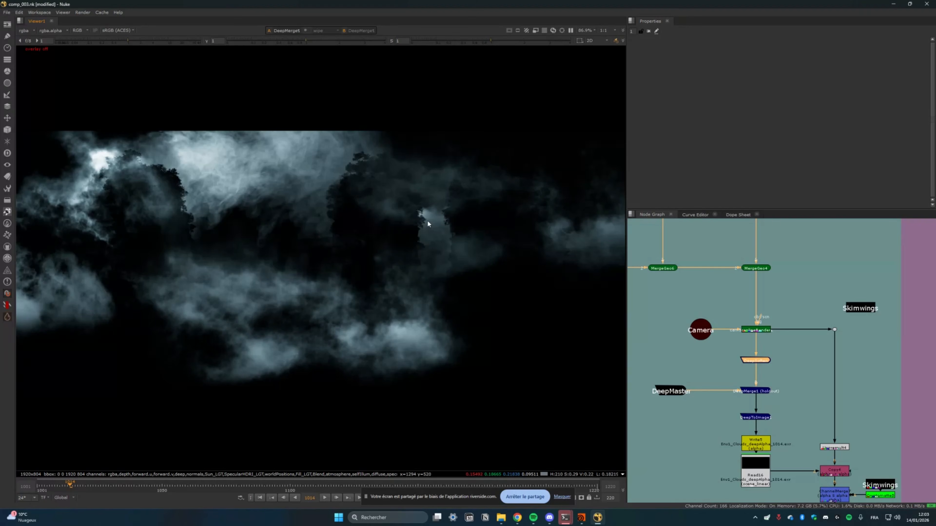
Display the merge that composites the Env 1 Clouds over the main comp.
middle_drag(737, 376, 699, 326)
click(700, 328)
click(718, 312)
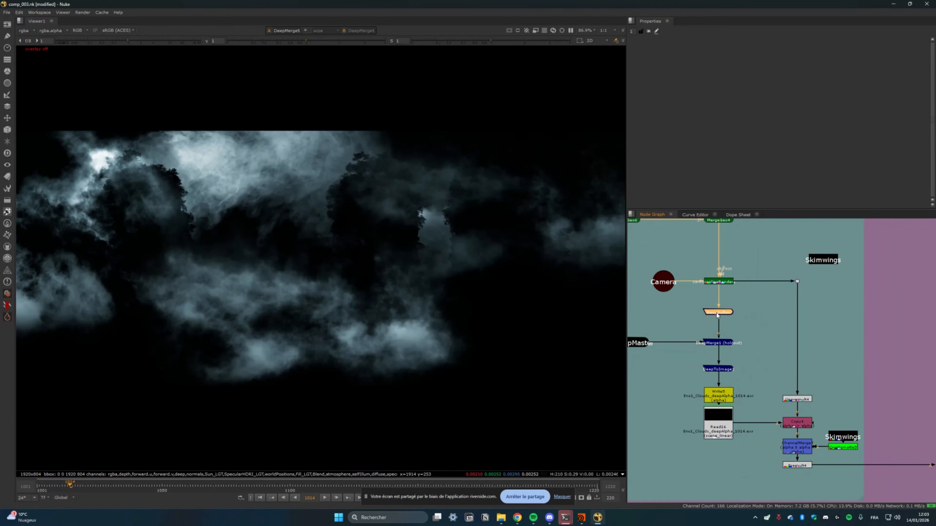
middle_drag(729, 321, 704, 297)
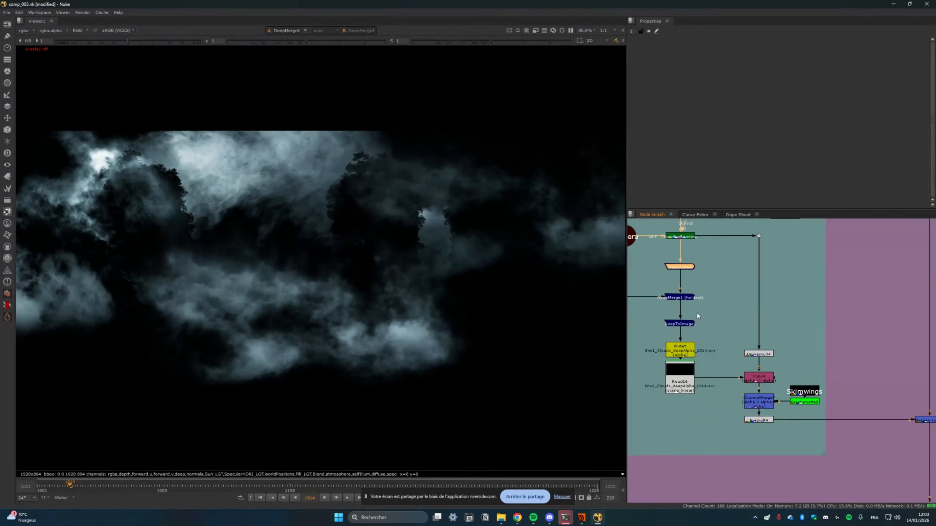
scroll(820, 337, down, 5)
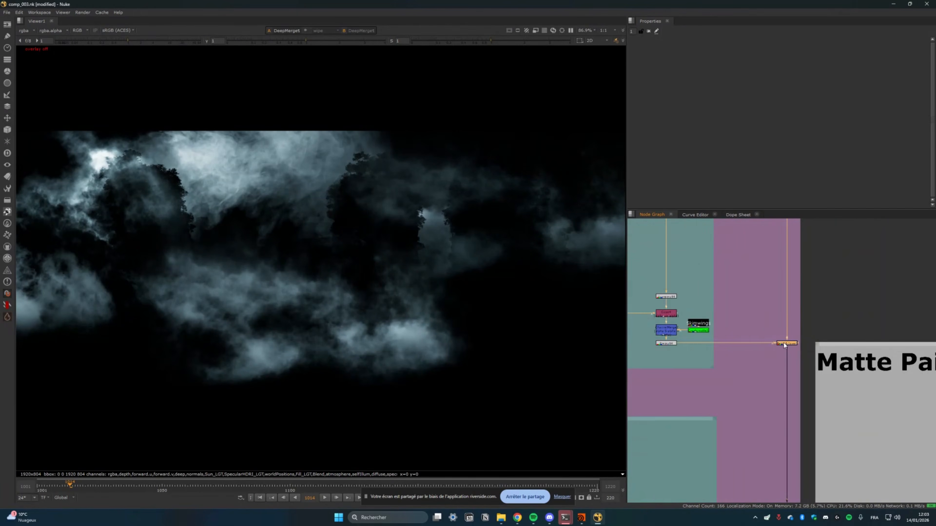
scroll(772, 345, up, 3)
middle_drag(772, 345, 785, 365)
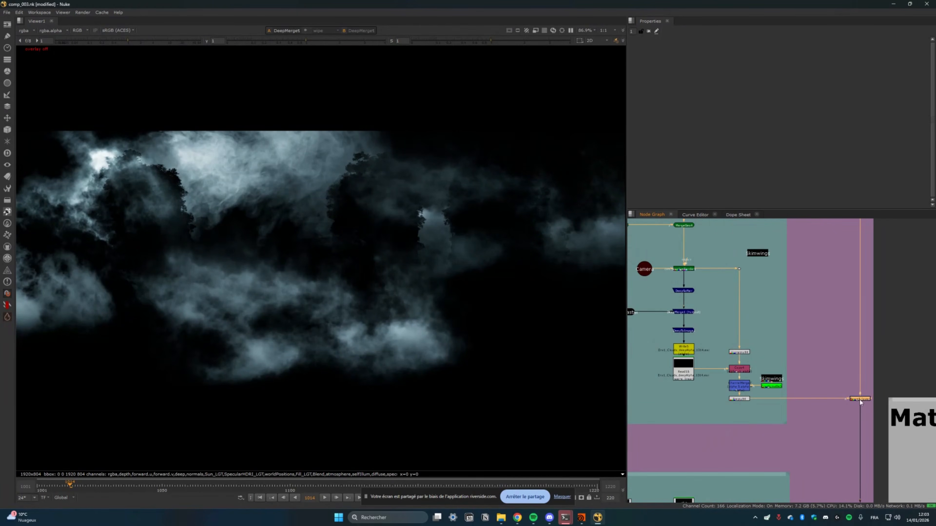
key(1)
Try wiring the Env 1 Clouds alpha Copy node to the scanline render, and reconnect it to the prerendered deep alpha.
drag(756, 398, 706, 400)
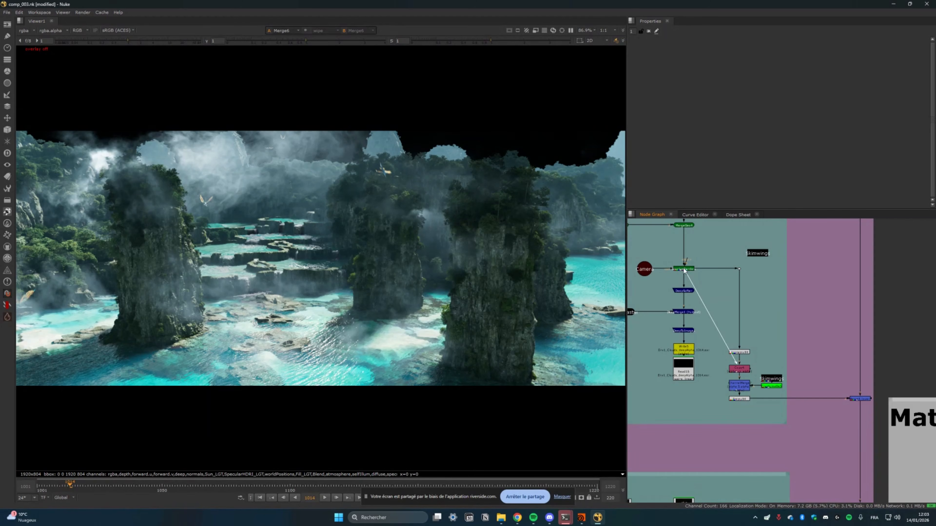
drag(684, 270, 683, 369)
middle_drag(703, 297, 712, 312)
scroll(718, 309, up, 3)
scroll(750, 305, down, 3)
Examine the layout of the Env 2 Clouds and Env2 ForestFog sections, and go to frame 1220.
scroll(744, 334, down, 5)
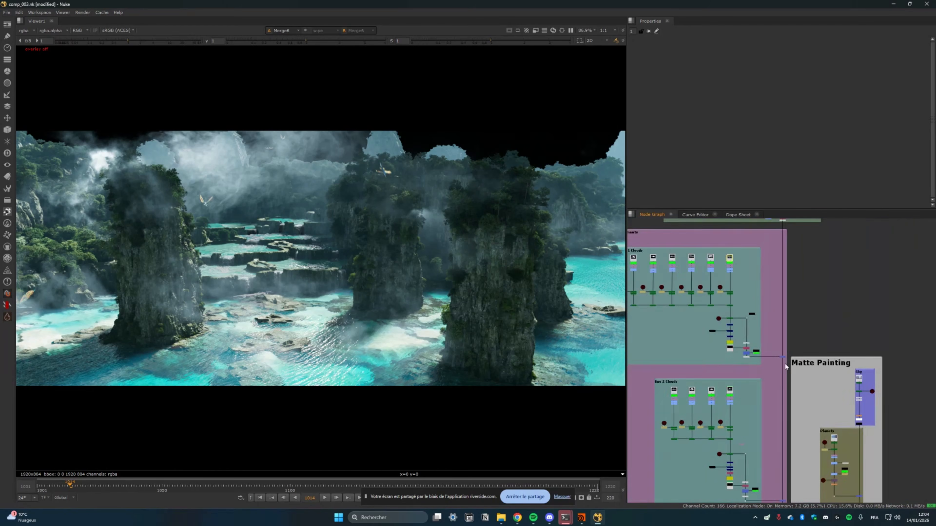
middle_drag(768, 387, 748, 324)
middle_drag(727, 364, 779, 330)
mouse_move(706, 290)
middle_down()
mouse_move(722, 354)
mouse_move(678, 232)
middle_up()
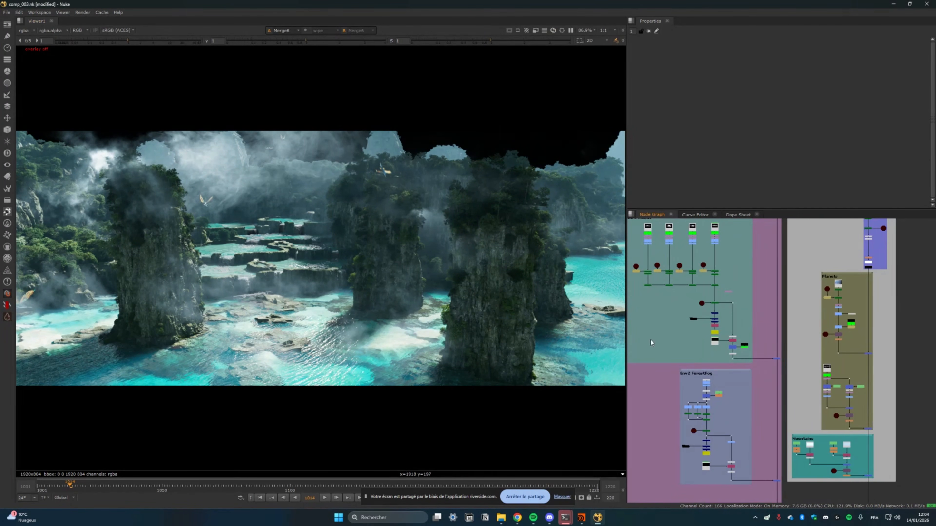
middle_drag(687, 464, 688, 420)
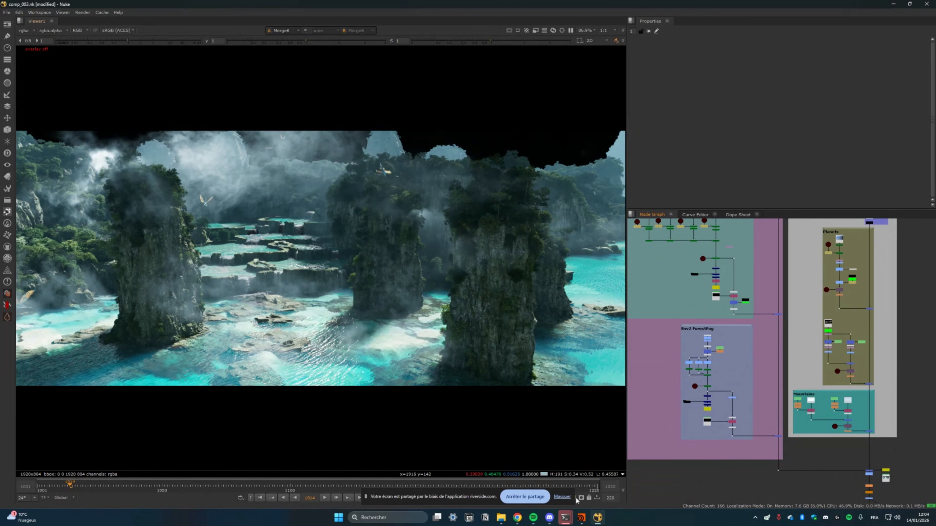
mouse_move(708, 303)
middle_down()
mouse_move(676, 407)
mouse_move(749, 385)
middle_up()
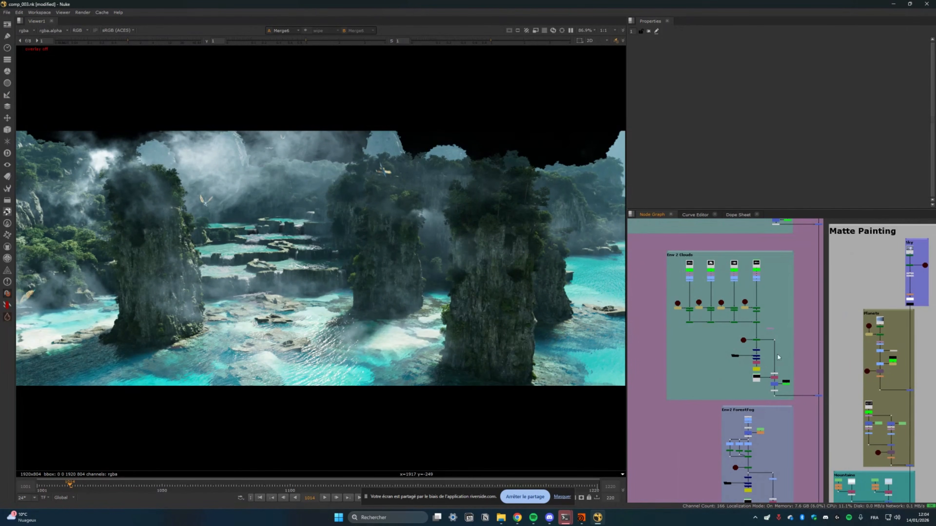
click(596, 491)
Display Merge7 with the Env 2 Clouds, and examine their DeepSoften1, DeepMerge2 and DeepToImage2 chain.
scroll(819, 394, up, 4)
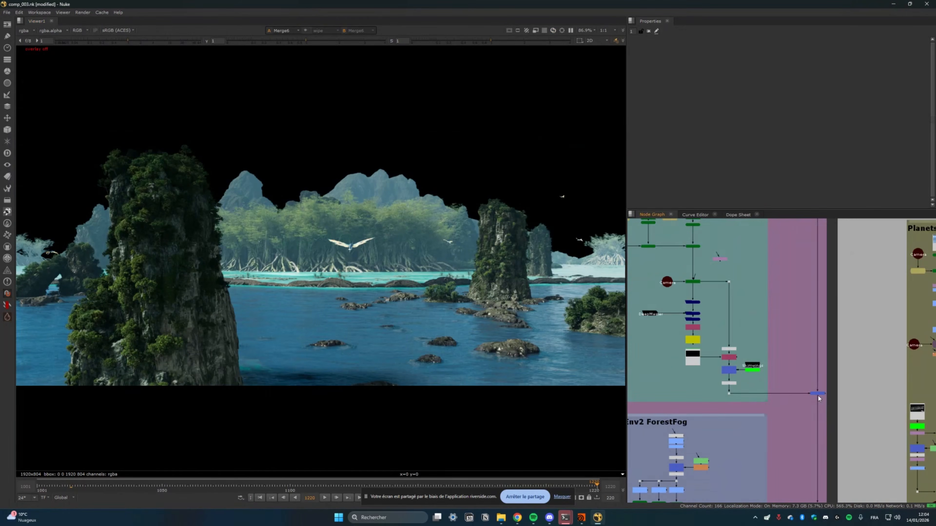
key(1)
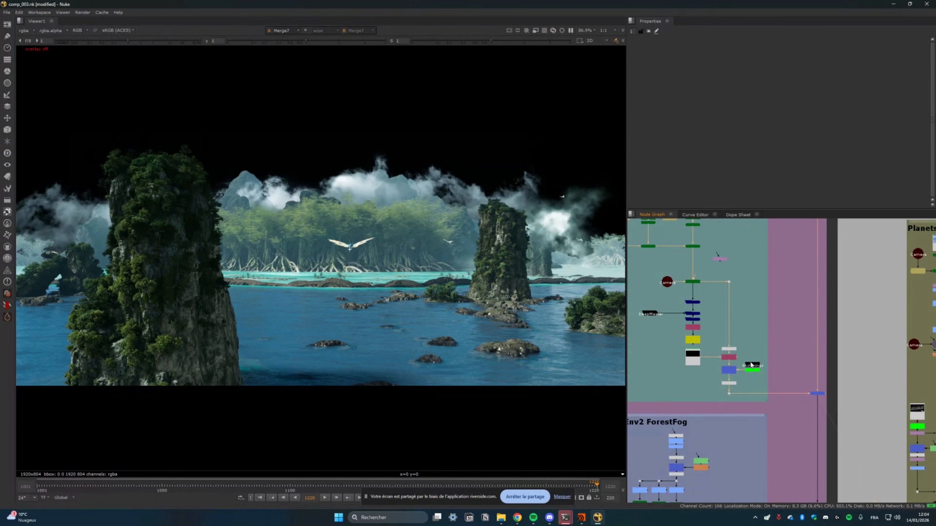
click(816, 394)
scroll(788, 367, up, 10)
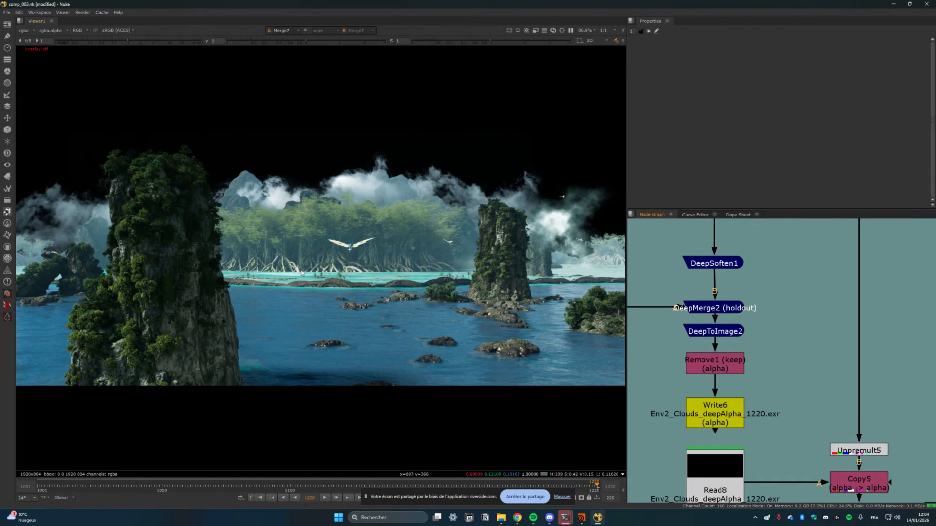
scroll(769, 380, down, 10)
Display the merge that adds the Env2 ForestFog, and inspect the fog around the distant trees and roots up close.
middle_drag(847, 406, 765, 284)
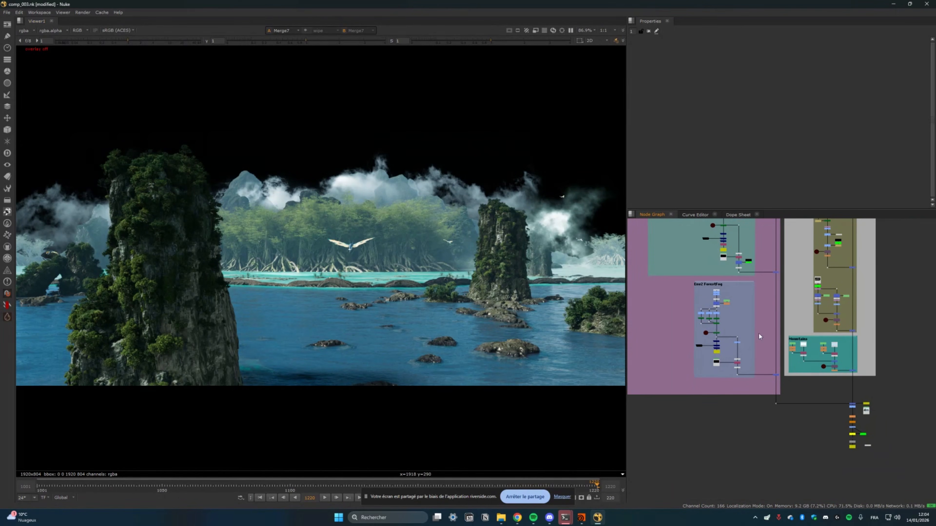
middle_drag(758, 333, 693, 339)
scroll(724, 374, up, 5)
middle_drag(740, 381, 891, 404)
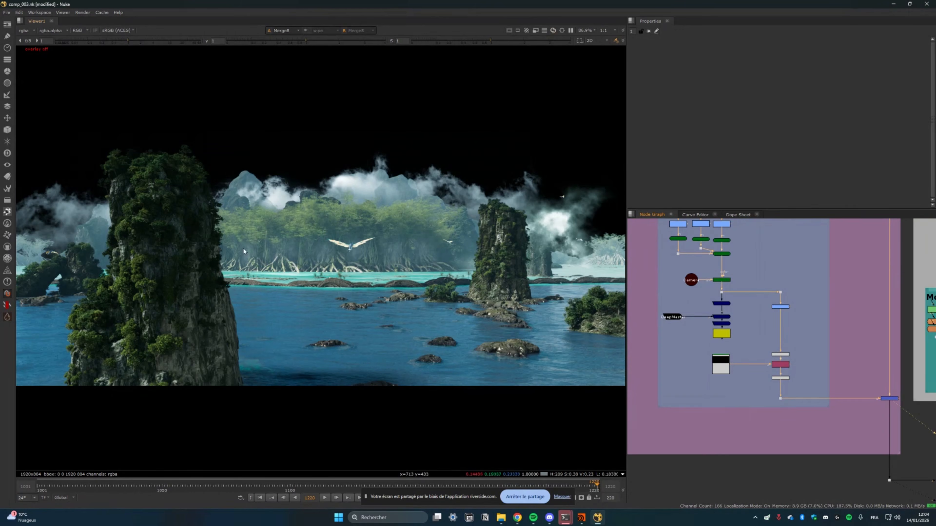
scroll(296, 253, up, 6)
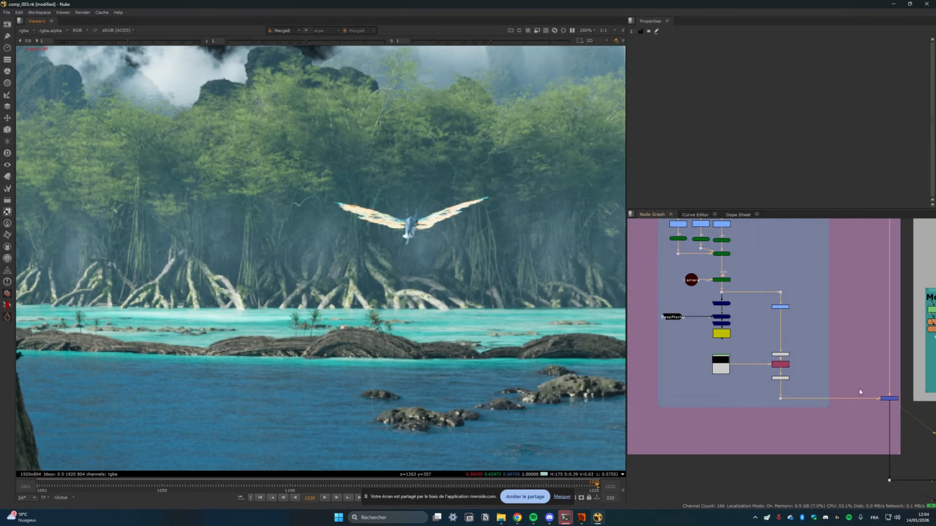
click(884, 398)
scroll(884, 401, down, 6)
key(f)
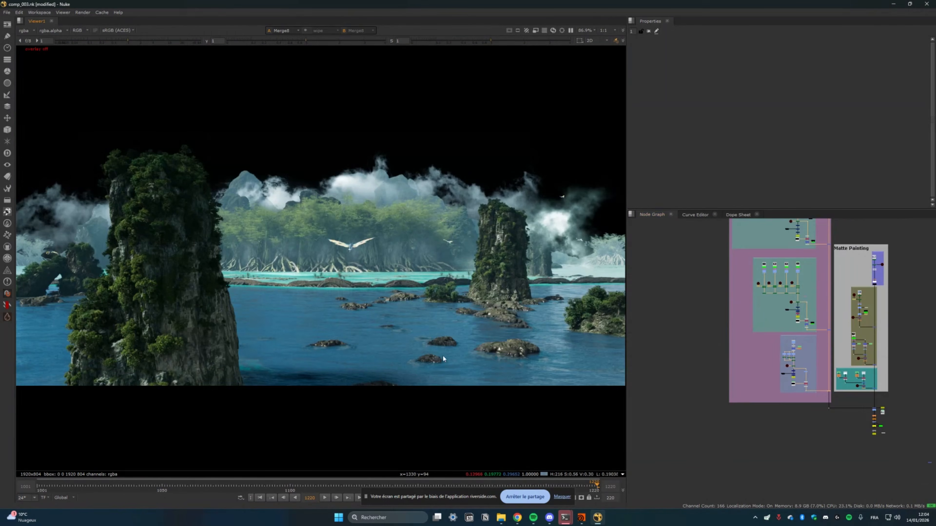
Display the output of the Sky group in the Matte Painting section.
mouse_move(881, 373)
middle_down()
mouse_move(762, 376)
mouse_move(802, 333)
mouse_move(789, 395)
middle_up()
scroll(809, 333, up, 5)
scroll(785, 391, down, 6)
scroll(792, 317, up, 6)
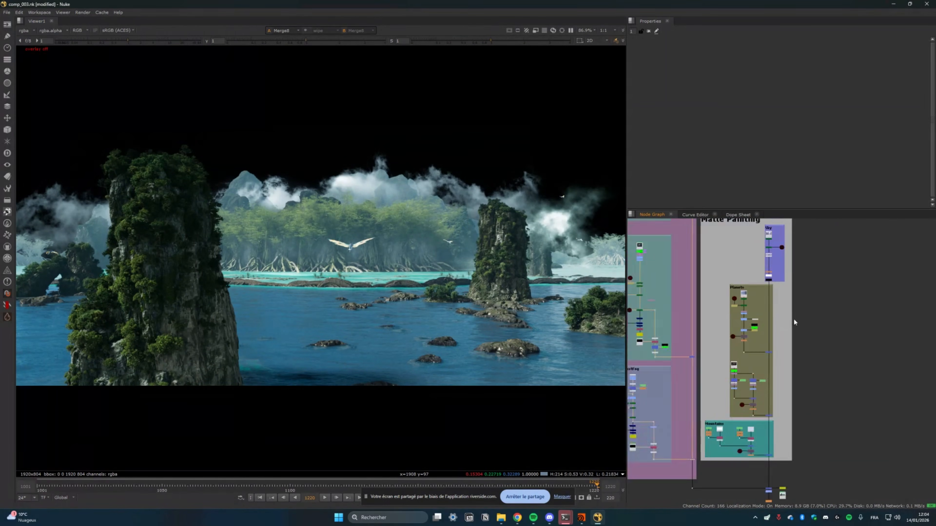
scroll(825, 337, down, 3)
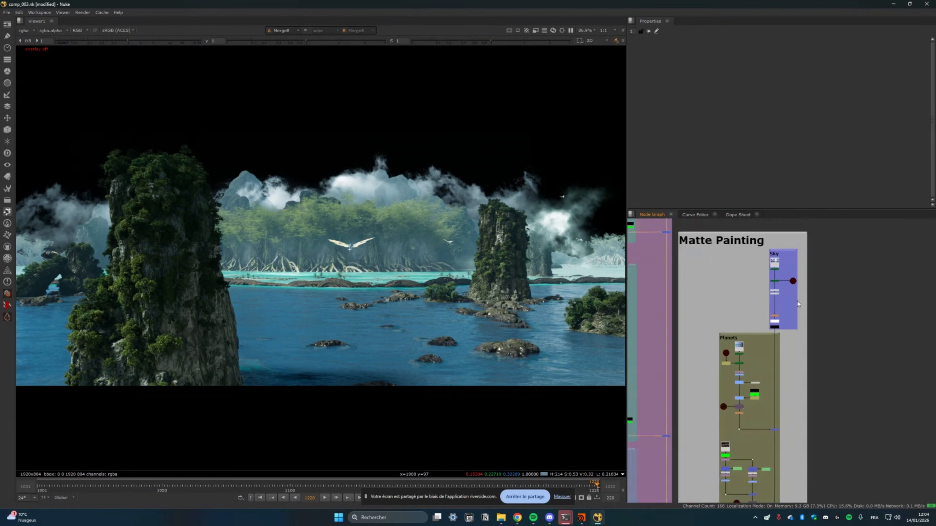
scroll(796, 301, up, 4)
click(762, 346)
key(1)
middle_drag(808, 305, 822, 337)
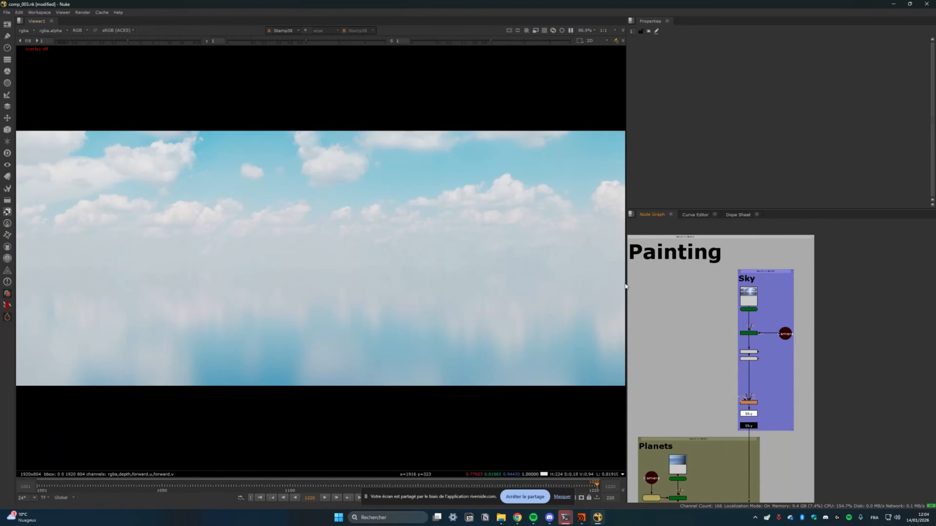
Display Sphere1 in the 3D view and inspect the sky dome texture mapped onto it.
scroll(752, 290, up, 4)
click(753, 290)
key(1)
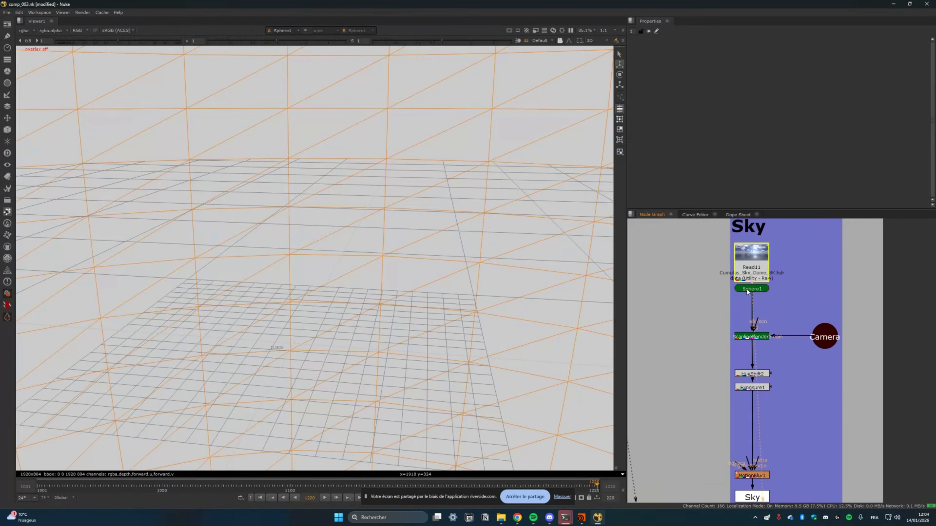
scroll(424, 311, down, 10)
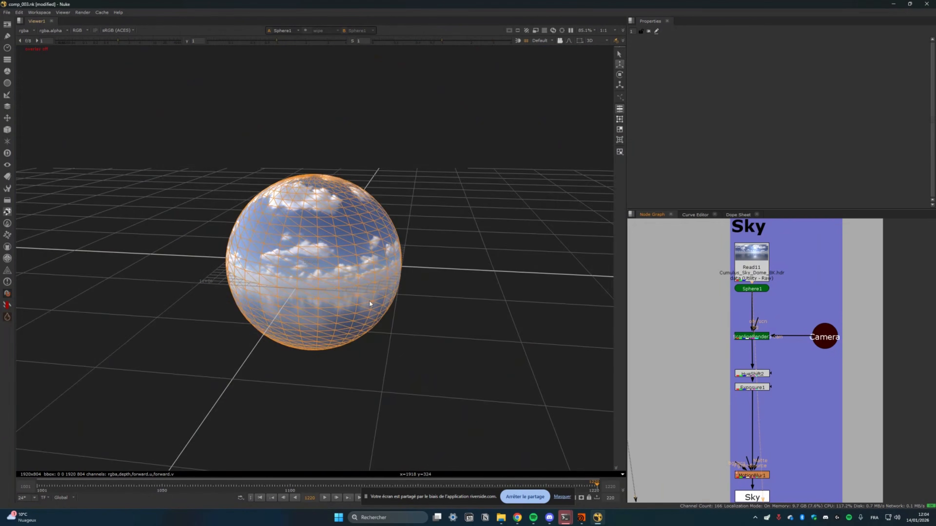
scroll(368, 282, up, 3)
scroll(368, 281, up, 5)
scroll(387, 291, down, 2)
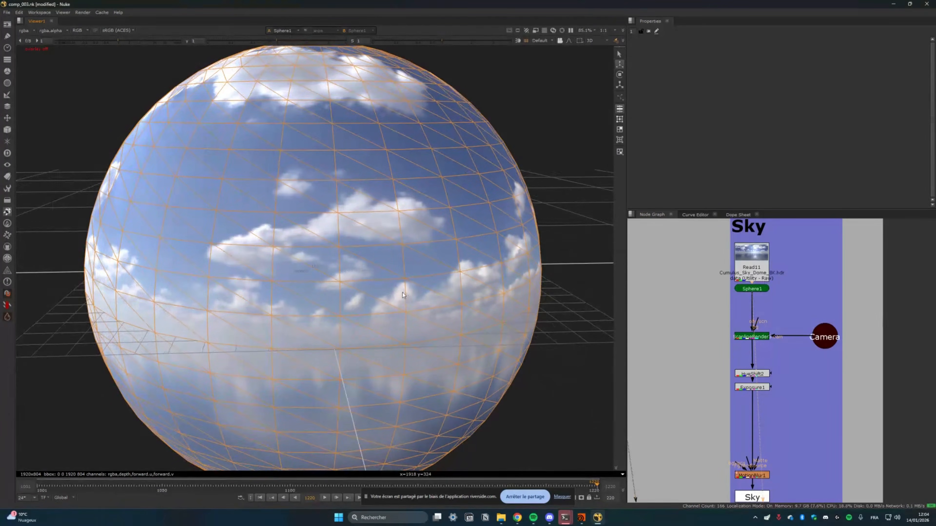
Display Exposure1 to review the sky render after its hue shift and exposure, followed by the Sky stamp.
middle_drag(753, 348, 742, 275)
key(1)
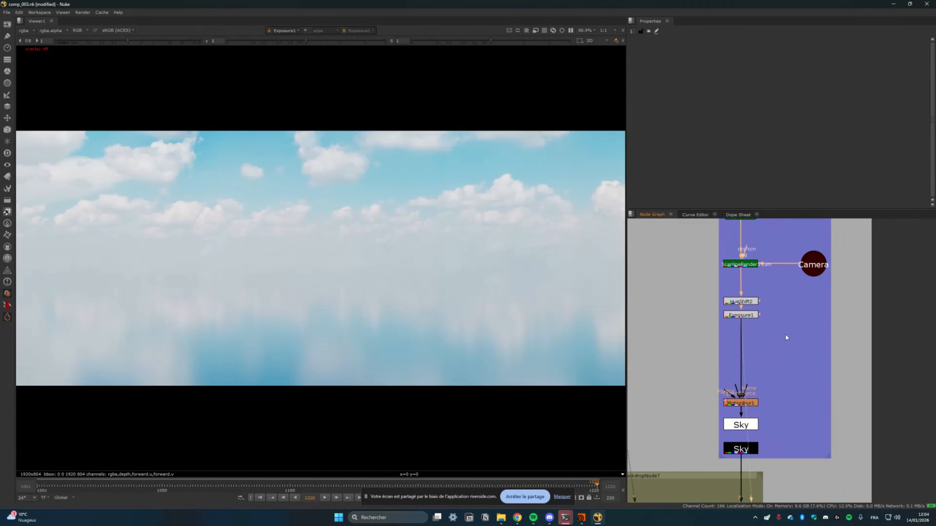
scroll(798, 387, down, 3)
scroll(807, 393, down, 3)
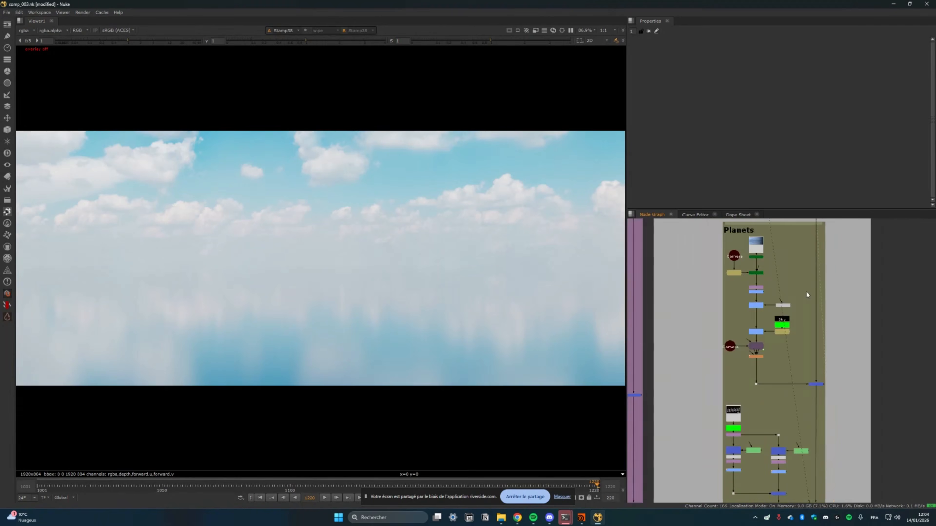
Display the Read12 planet texture, followed by Merge10, which composites the large planet over the sky.
scroll(828, 369, down, 2)
middle_drag(836, 300, 781, 345)
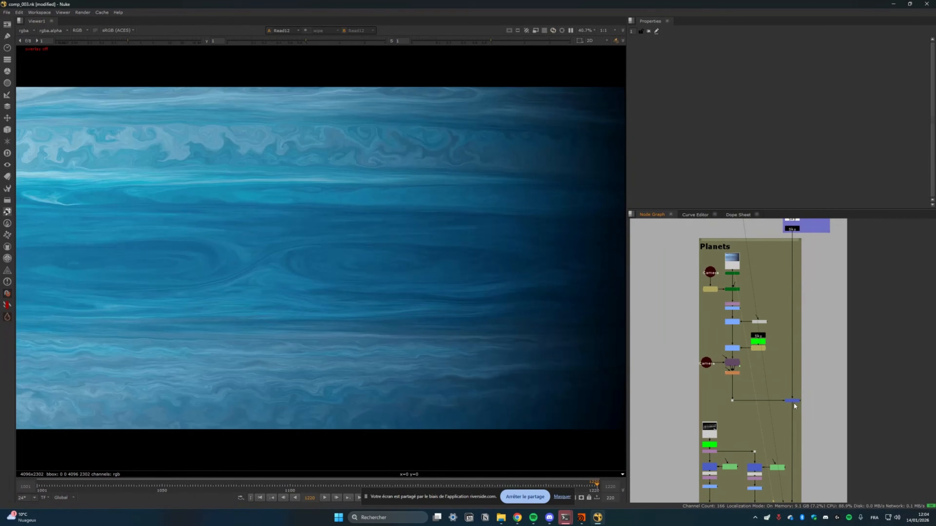
click(792, 400)
key(1)
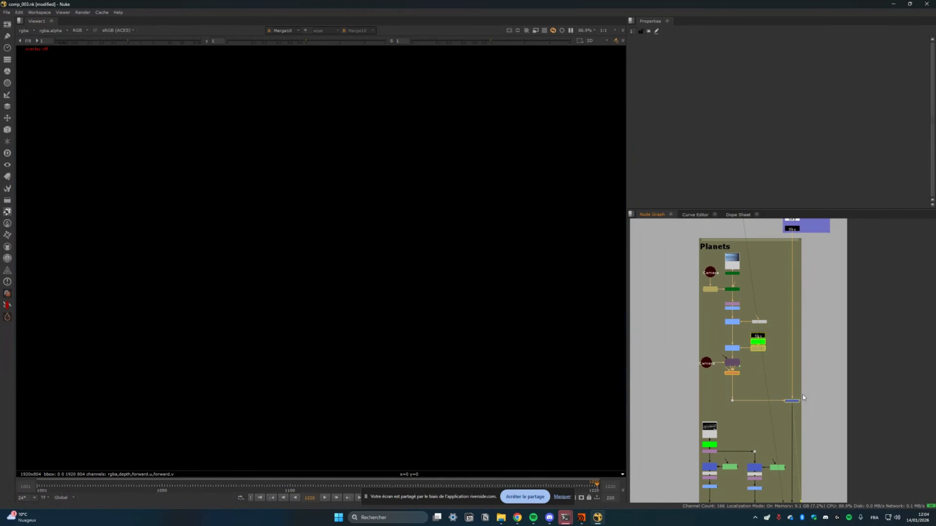
click(802, 395)
drag(519, 108, 337, 274)
Display Merge11, which adds the two small moons from the Planets group to the sky.
middle_drag(826, 456, 800, 278)
click(761, 375)
key(1)
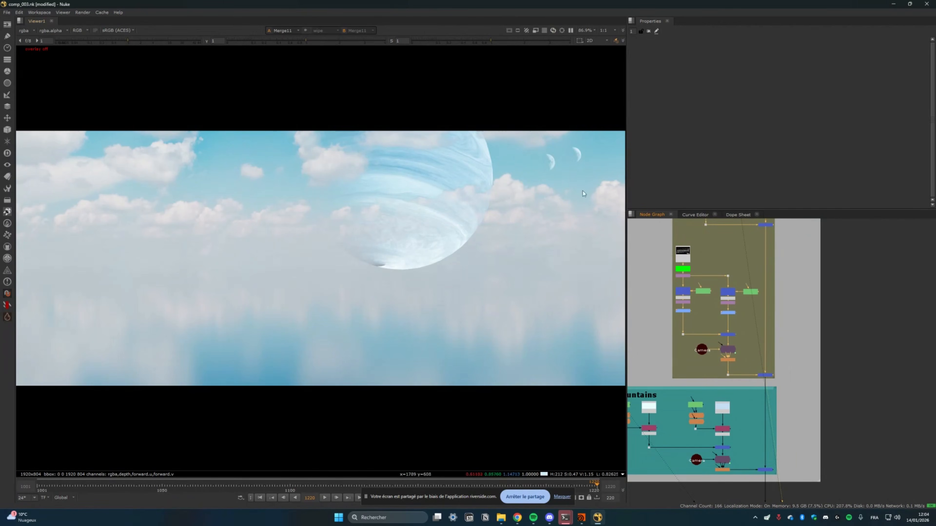
Display Merge13 of the Mountains group, and go to frame 1001.
middle_drag(764, 471, 814, 345)
click(814, 344)
key(1)
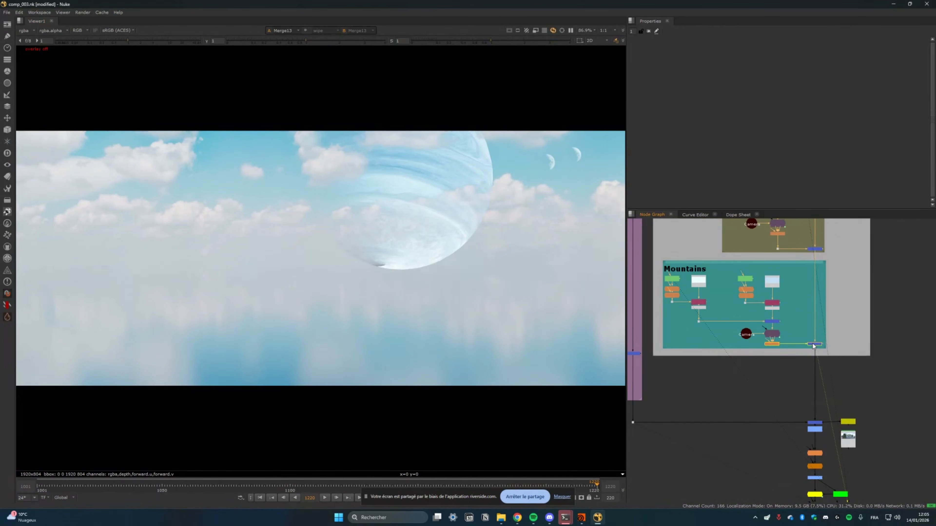
click(37, 486)
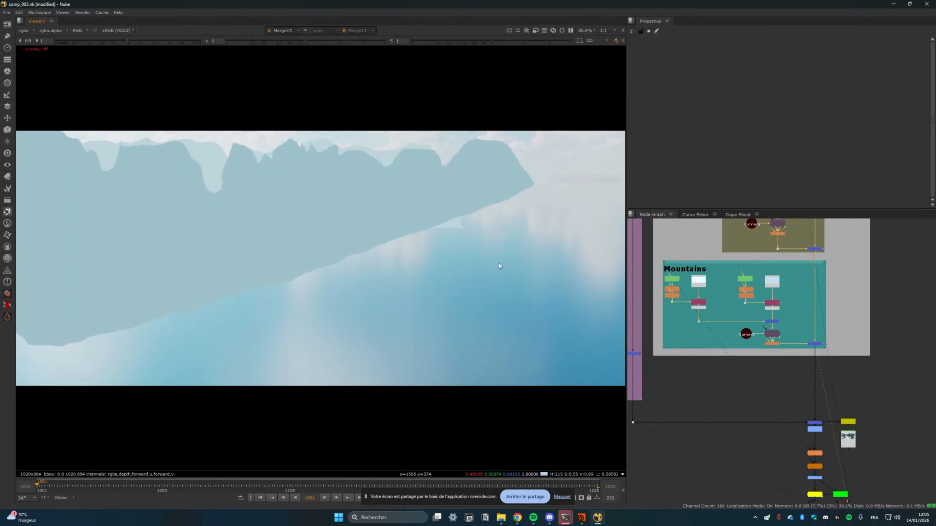
Display the merge below the Matte Painting section that combines the matte painting with the main comp.
scroll(785, 350, up, 3)
click(782, 347)
key(1)
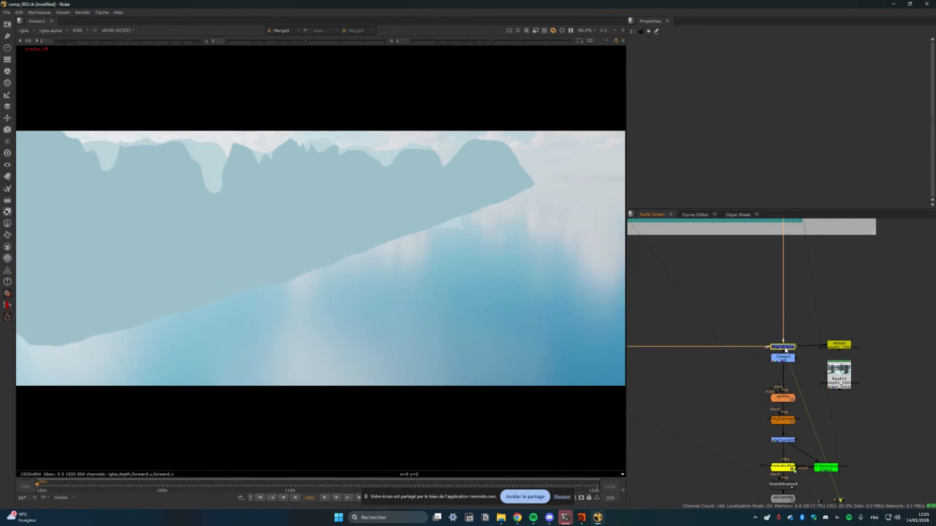
Open the properties of the Roto5 node in the Mountains group.
click(804, 309)
drag(300, 144, 181, 167)
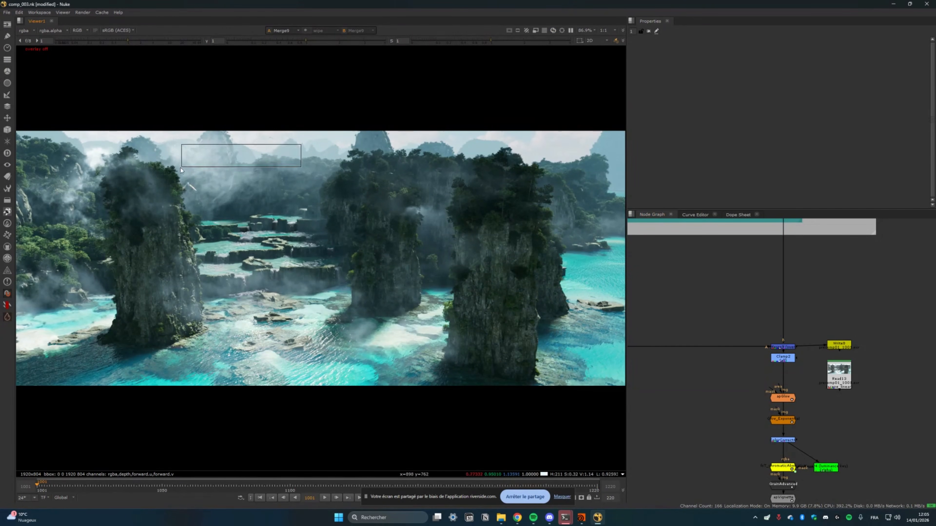
middle_drag(844, 318, 804, 388)
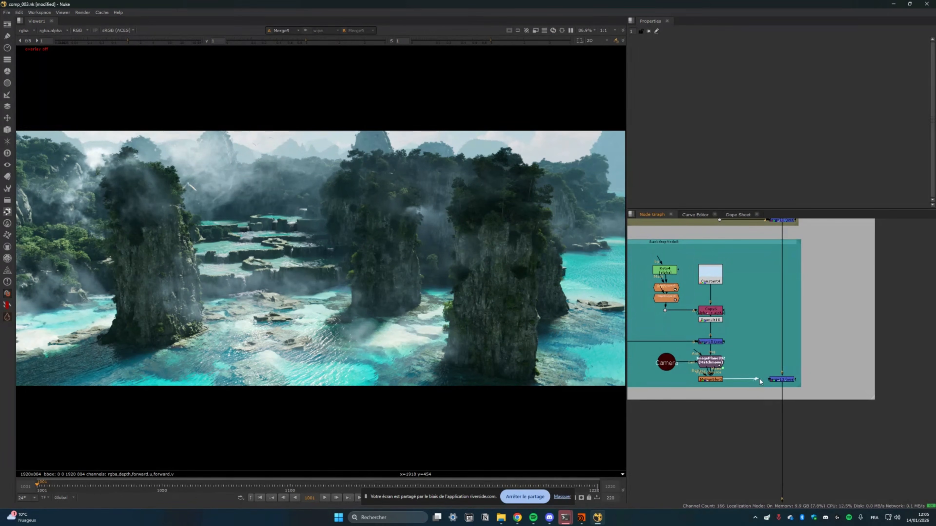
click(767, 379)
scroll(770, 349, down, 5)
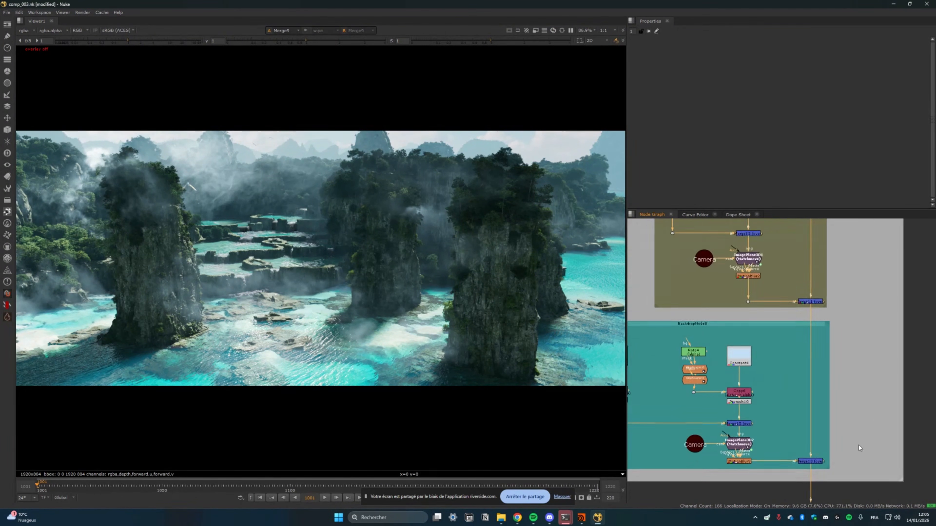
scroll(787, 333, up, 6)
scroll(717, 333, up, 1)
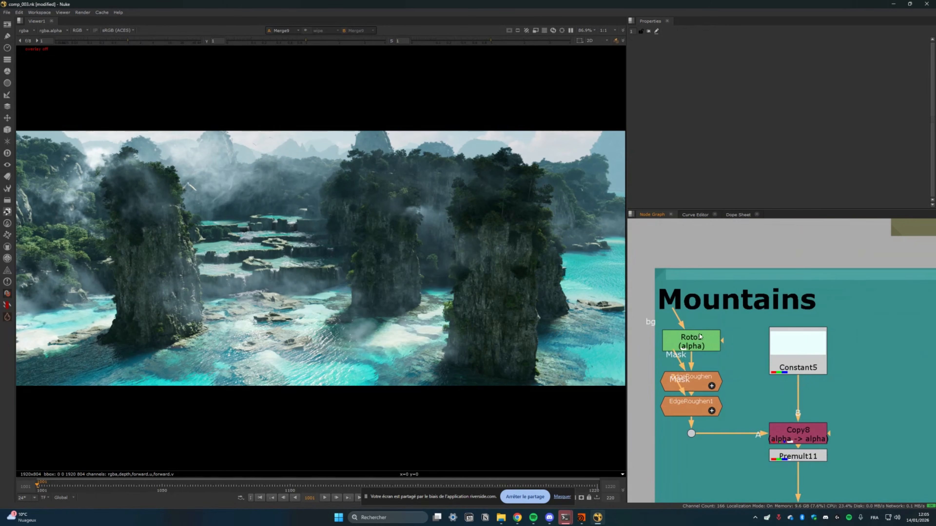
double_click(695, 339)
key(o)
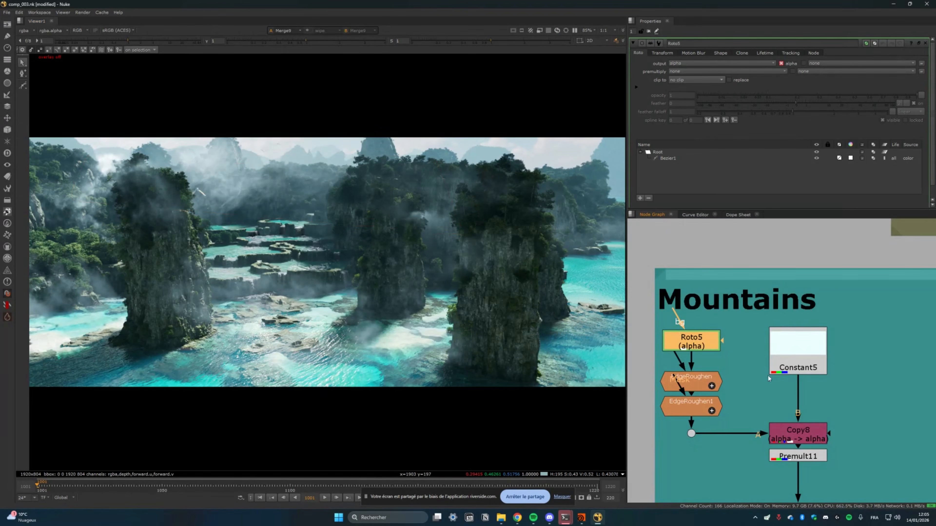
Display apVignette, the last effect before the final Write node at the end of the comp, in the viewer.
scroll(768, 376, down, 5)
middle_drag(759, 372, 833, 344)
scroll(835, 342, up, 5)
scroll(834, 337, up, 2)
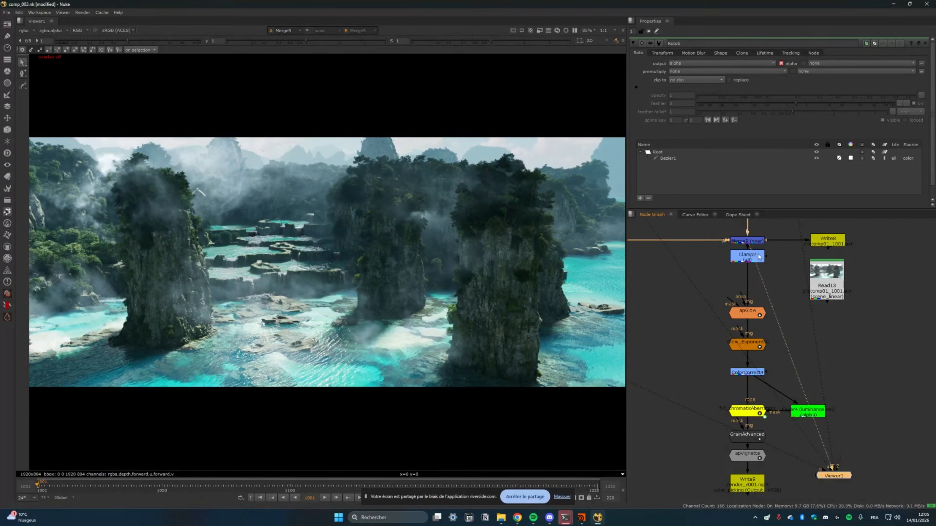
drag(683, 291, 801, 472)
click(801, 471)
middle_drag(801, 470, 798, 416)
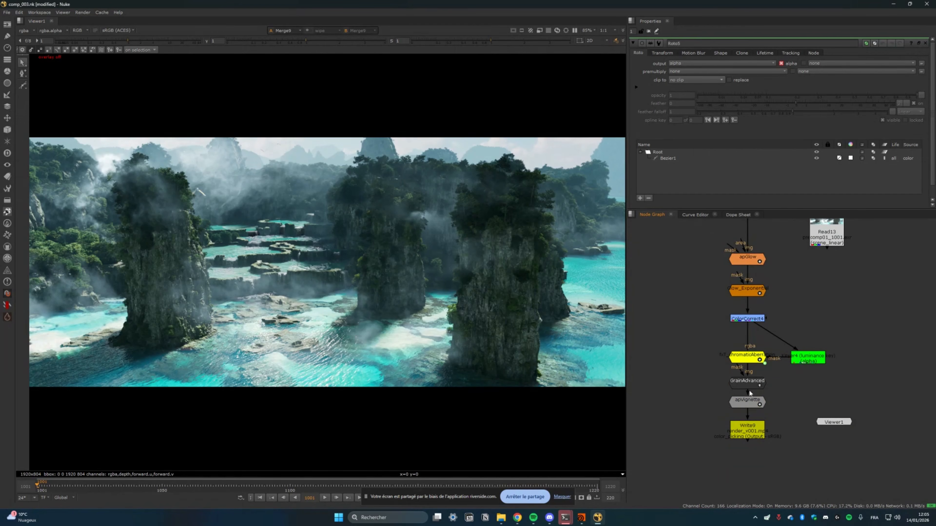
click(744, 406)
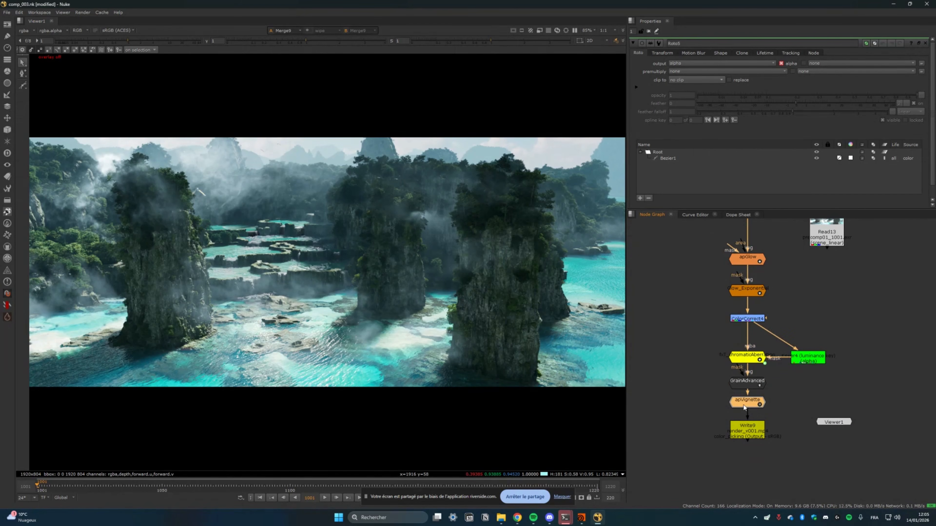
key(1)
Bring the whole node graph into view and go to frame 1220 of the final image.
click(798, 271)
middle_drag(799, 272, 798, 346)
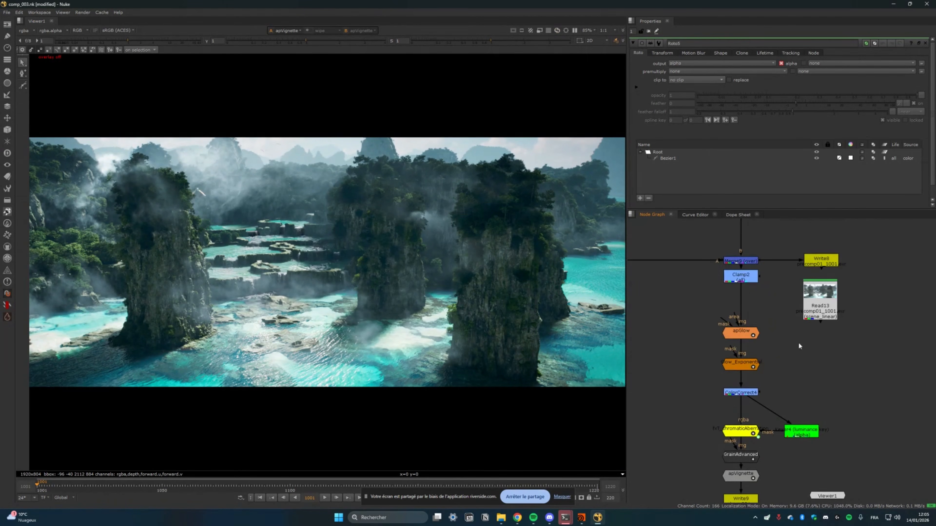
click(827, 495)
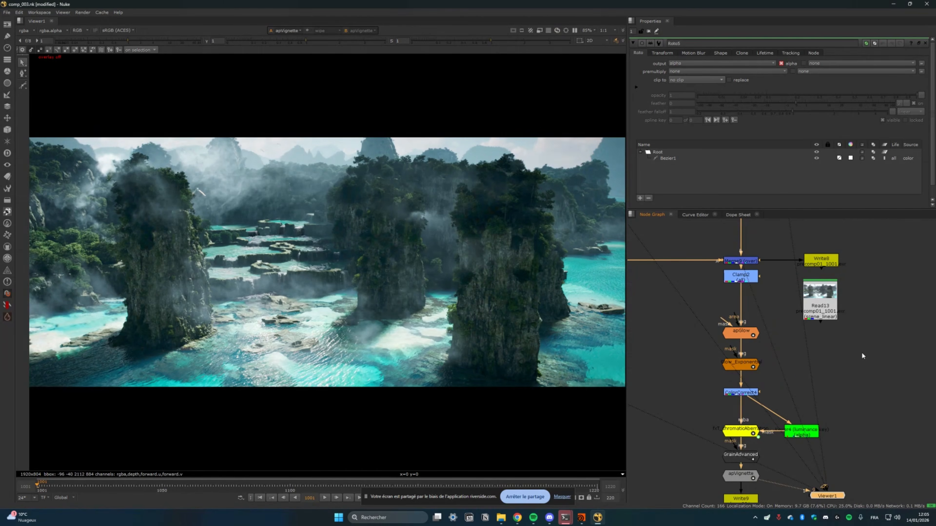
click(880, 358)
scroll(396, 357, down, 2)
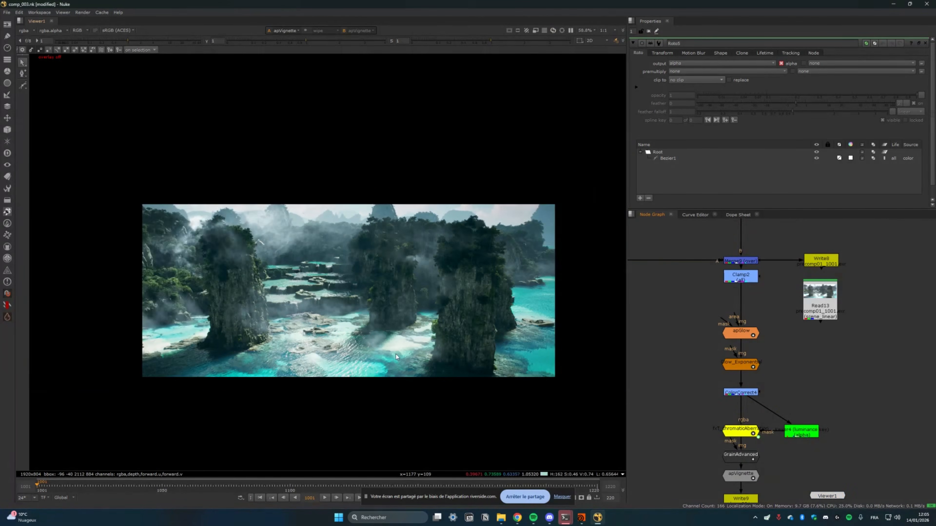
scroll(396, 356, up, 2)
scroll(855, 372, down, 6)
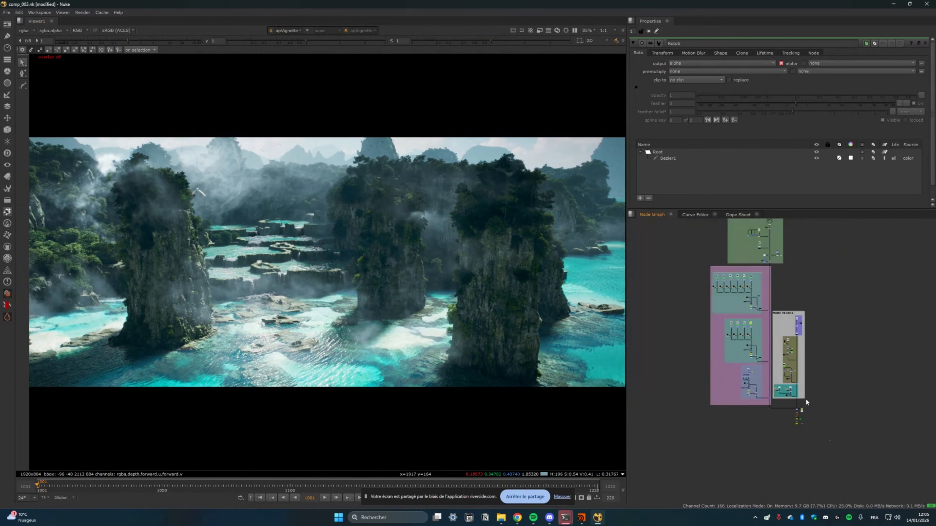
scroll(806, 398, down, 2)
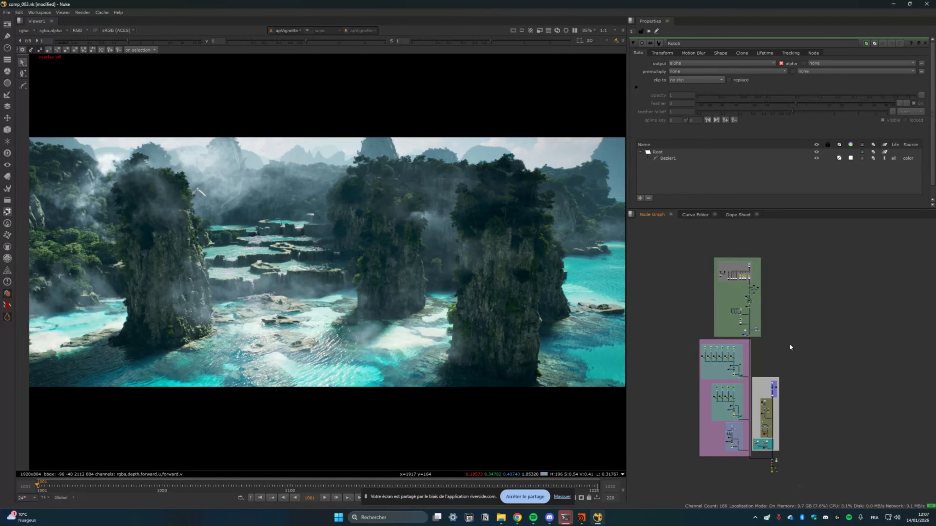
click(595, 486)
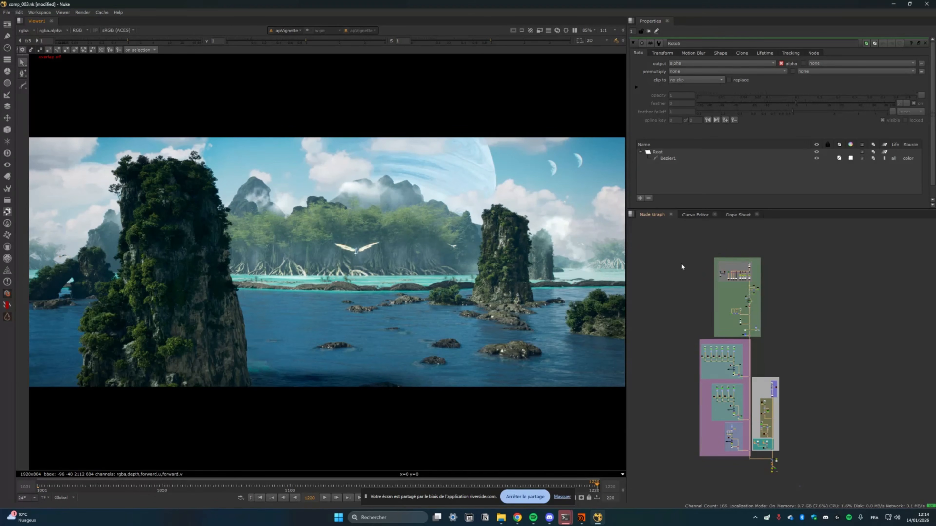
Switch to Chrome and open the Still Frame image of the ArtStation "City of Meereen" fan art in a new tab.
mouse_move(522, 522)
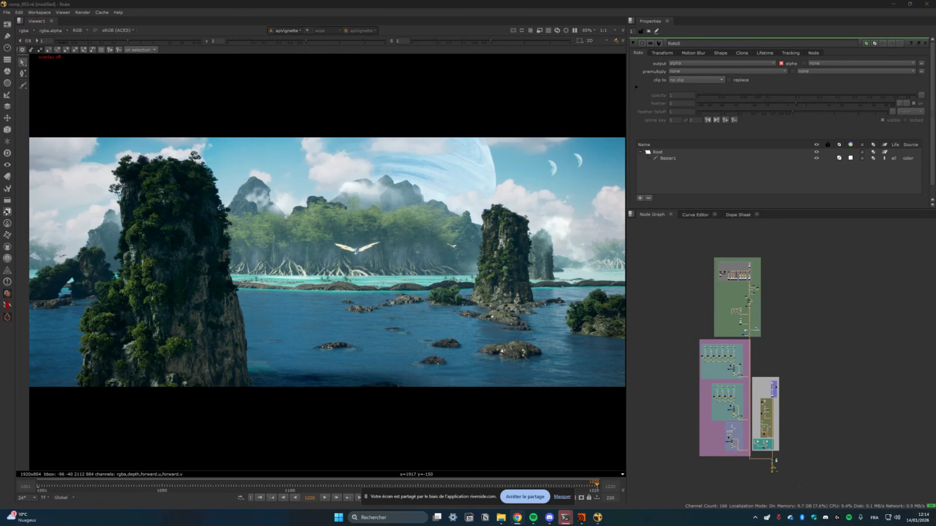
key(alt+Tab)
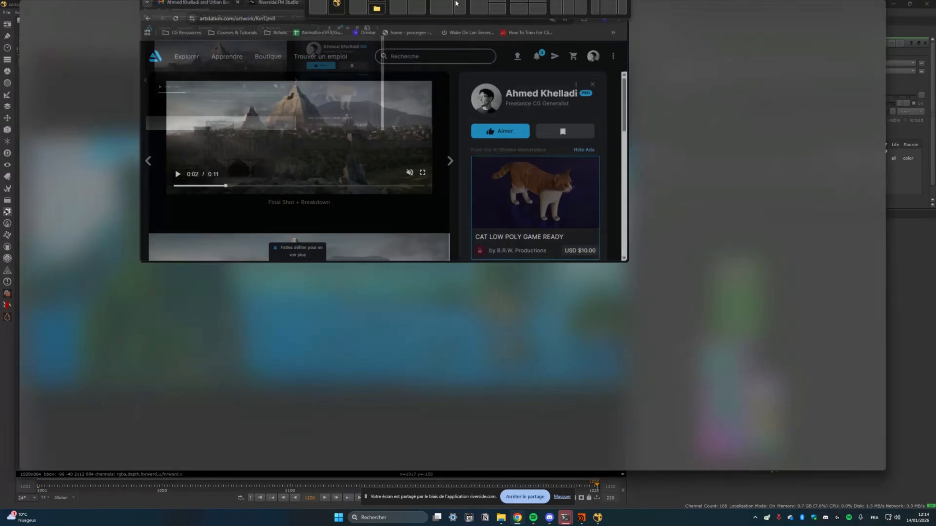
scroll(415, 307, down, 3)
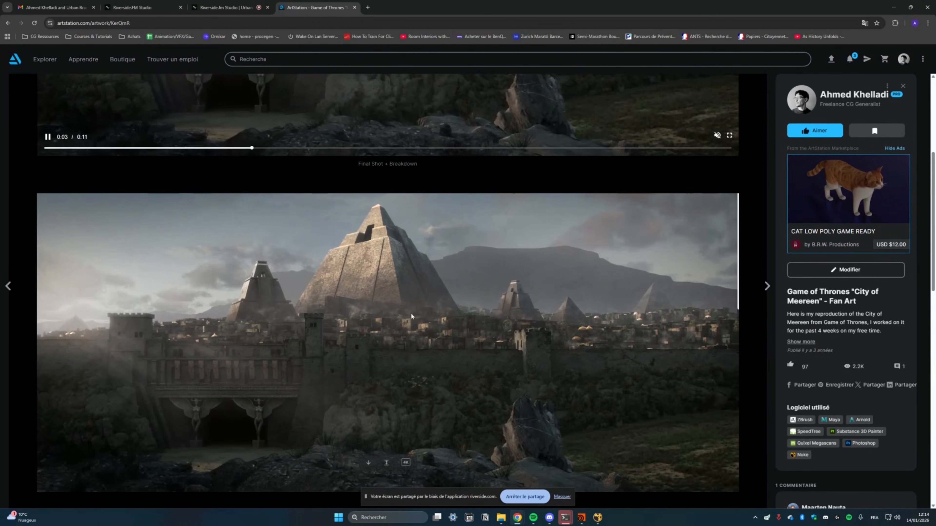
scroll(382, 329, down, 2)
scroll(383, 327, up, 2)
right_click(367, 311)
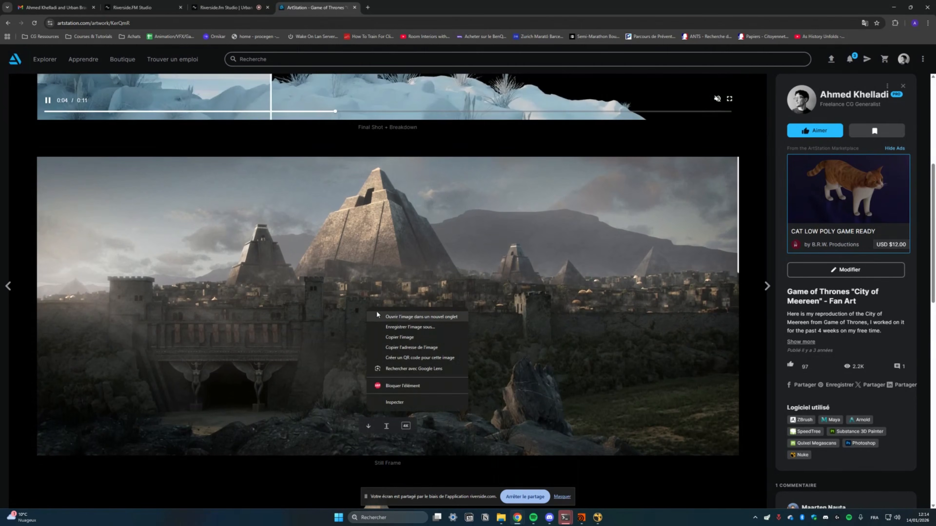
click(394, 317)
Open the reference image at the end of the artwork page in its own tab and display it.
scroll(397, 368, down, 12)
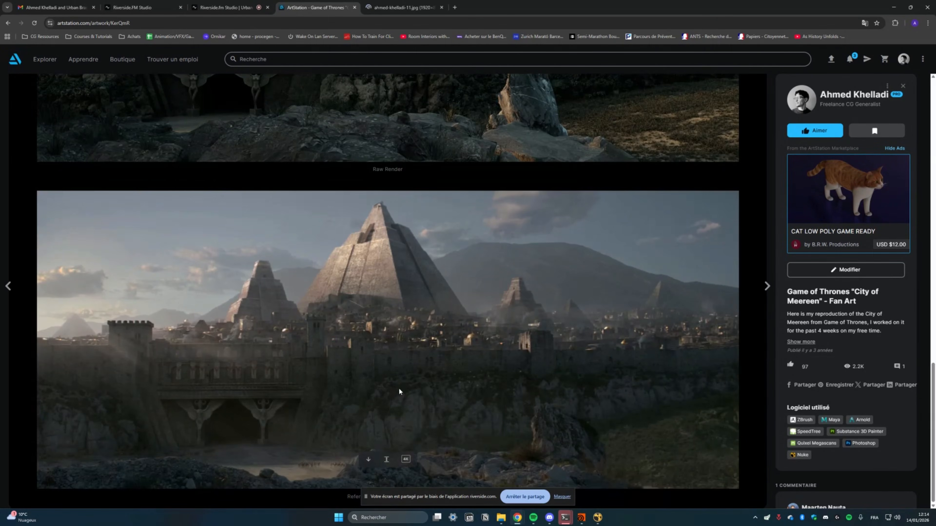
right_click(407, 382)
click(419, 386)
click(490, 8)
Compare the fan art still with the reference image by alternating between their tabs, and return to Nuke.
click(403, 7)
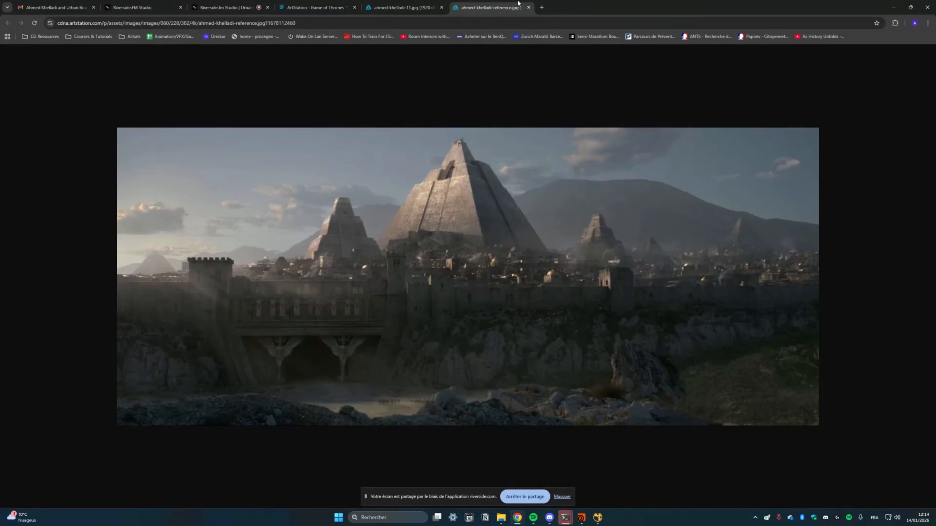
click(490, 7)
key(ctrl+shift+Tab)
key(ctrl+Tab)
key(ctrl+shift+Tab)
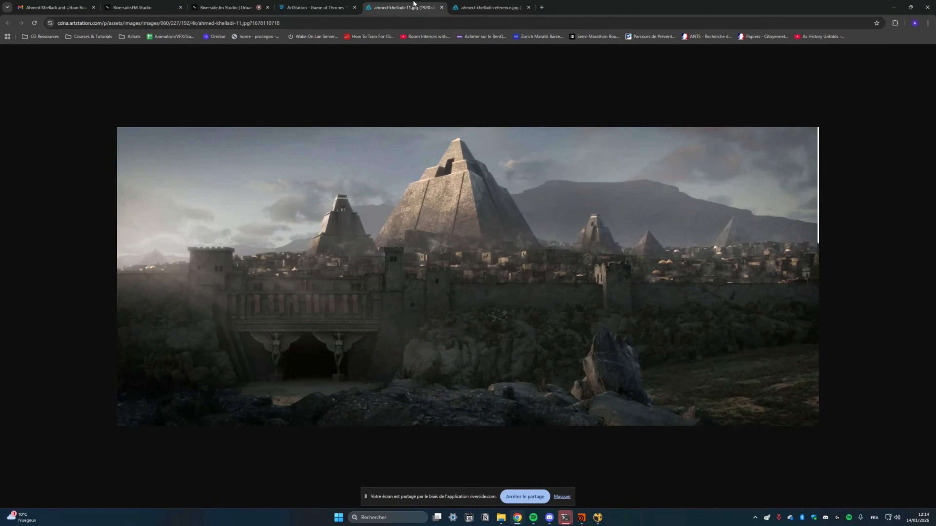
key(ctrl+Tab)
click(420, 4)
click(455, 7)
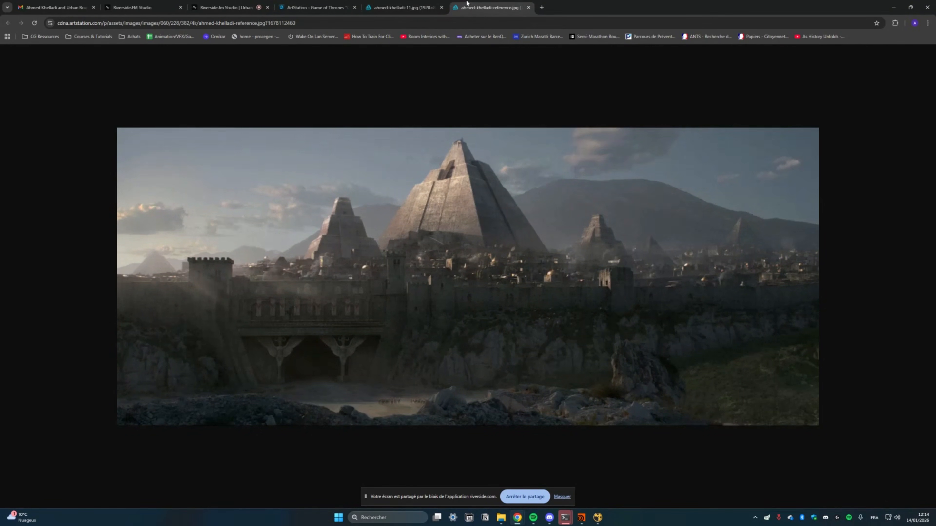
click(431, 7)
click(463, 3)
key(ctrl+shift+Tab)
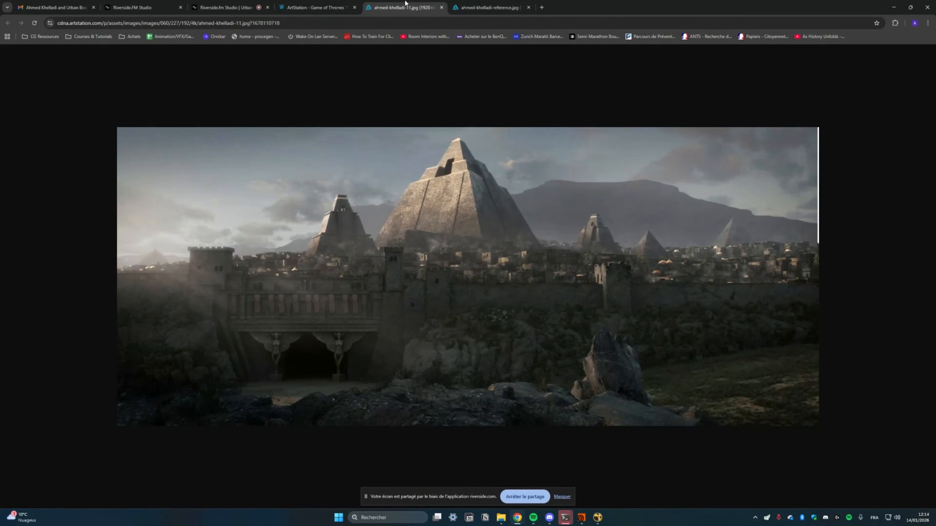
key(ctrl+Tab)
click(404, 4)
click(462, 3)
click(401, 3)
click(469, 2)
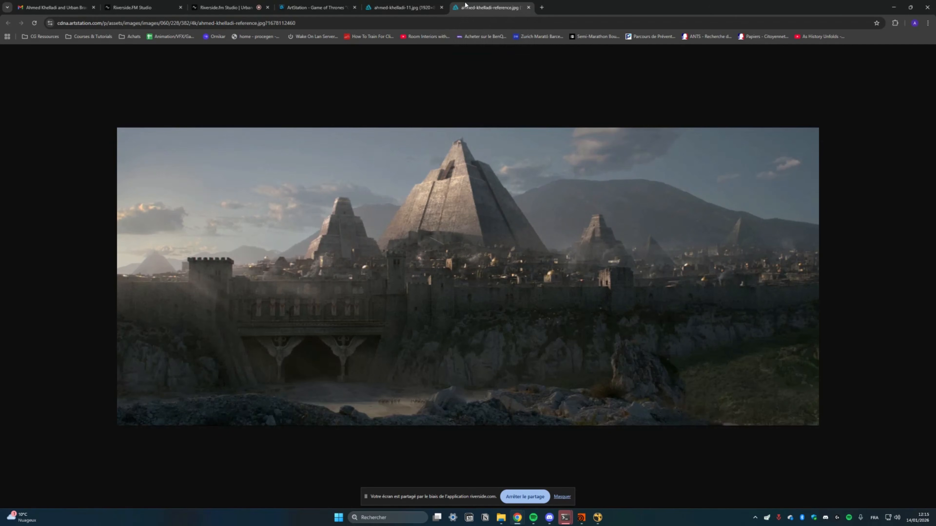
click(424, 8)
key(alt+Tab)
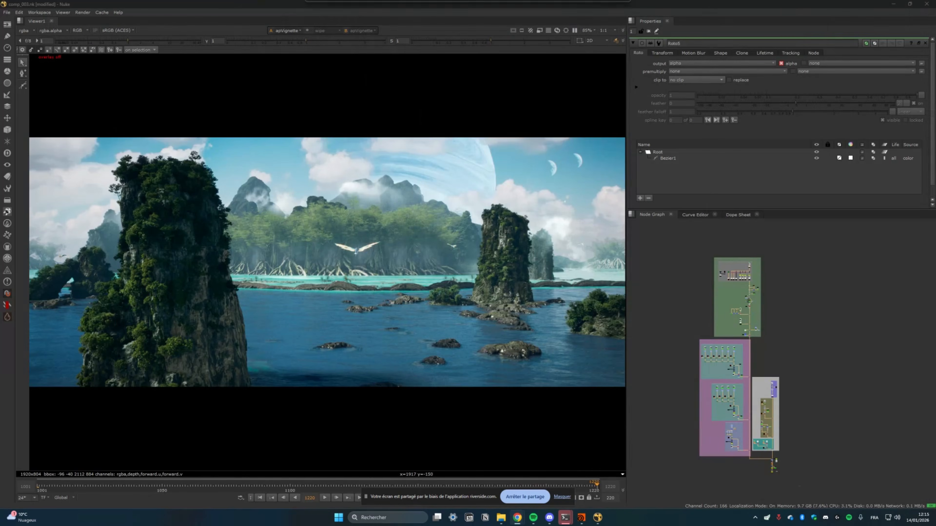